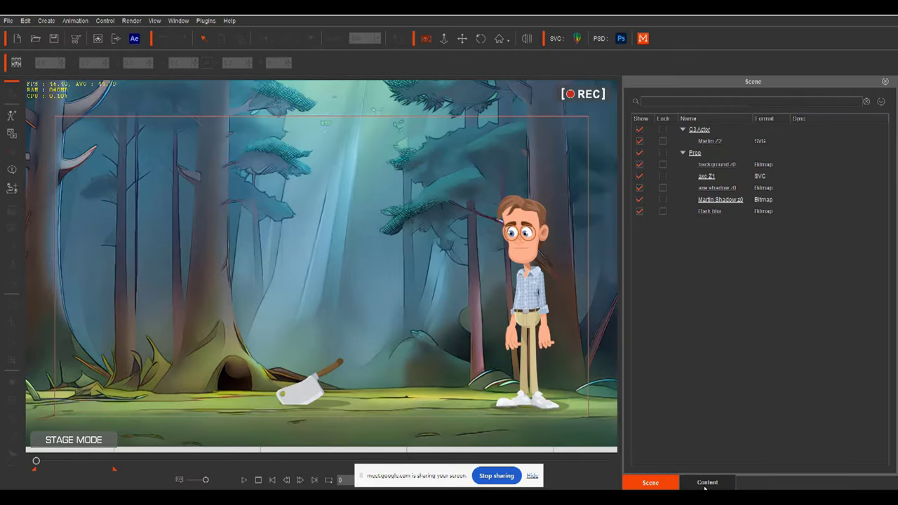
# Bring up the content library and switch it from the template collection to the custom collection.
pyautogui.click(681, 485)
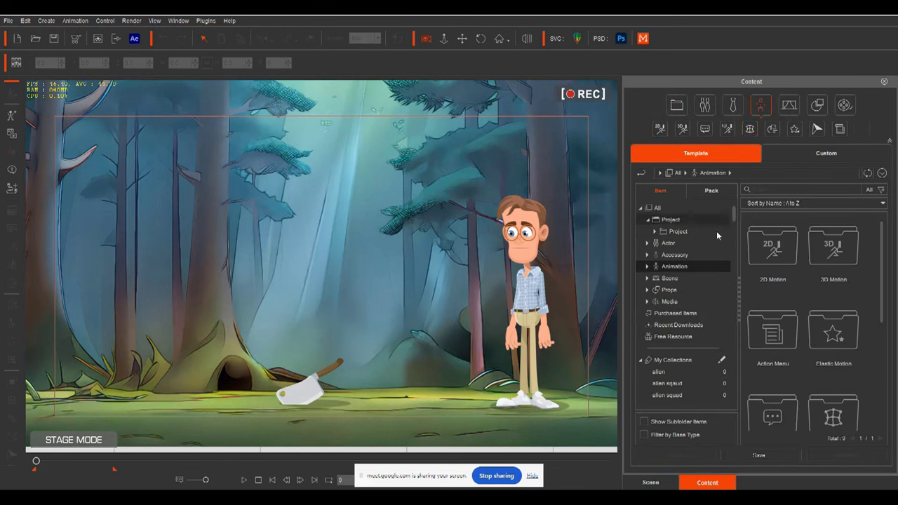
pyautogui.click(648, 267)
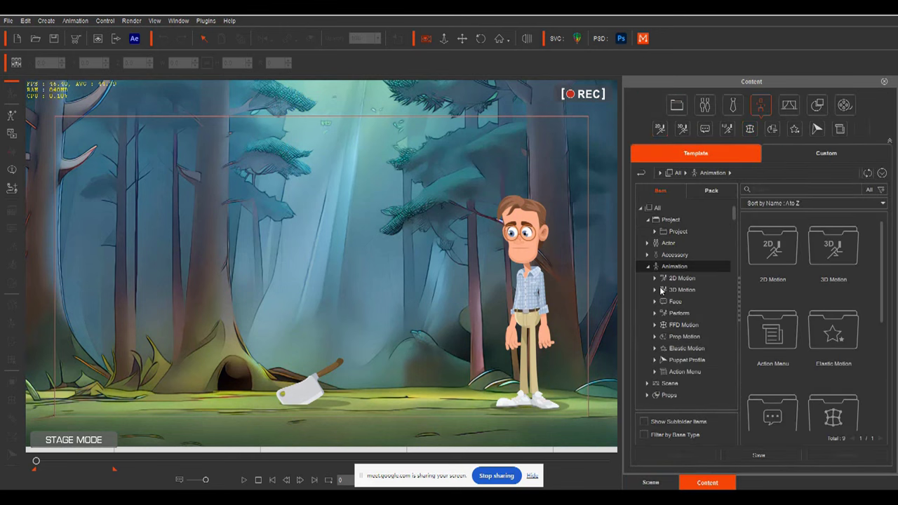
pyautogui.click(783, 151)
pyautogui.scroll(2, 660, 293)
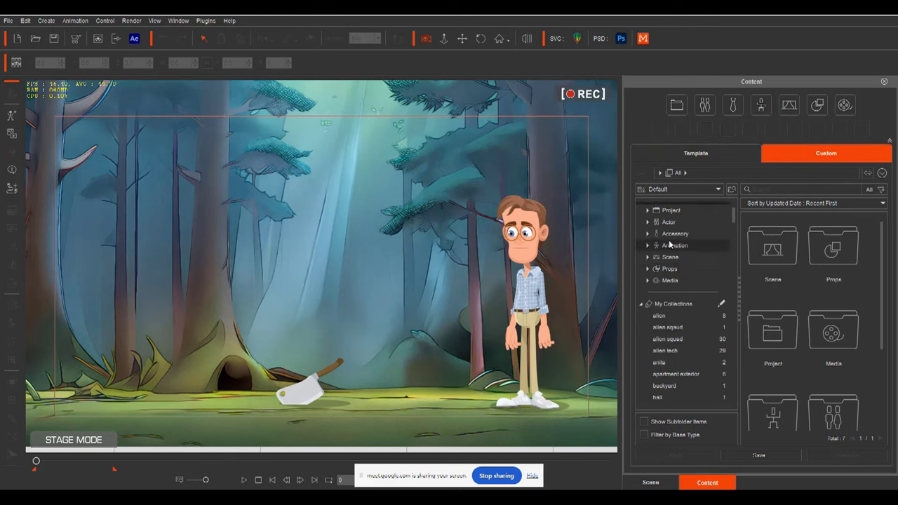
# Open the Walk folder of G3 Human Motions-Cartoon Moves among the custom 2D Motion animations.
pyautogui.click(649, 245)
pyautogui.click(656, 257)
pyautogui.scroll(-3, 691, 326)
pyautogui.scroll(3, 690, 316)
pyautogui.click(662, 271)
pyautogui.scroll(-2, 687, 326)
pyautogui.scroll(-1, 688, 328)
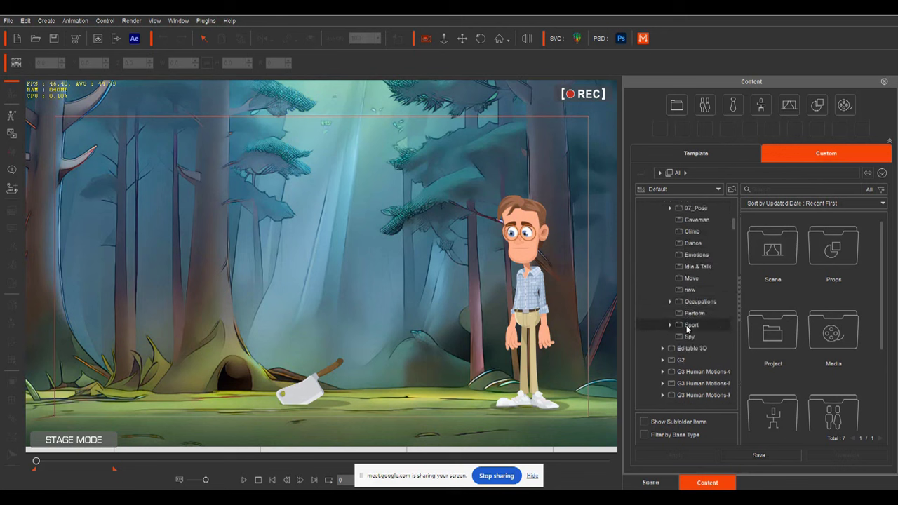
pyautogui.scroll(-1, 687, 327)
pyautogui.click(677, 364)
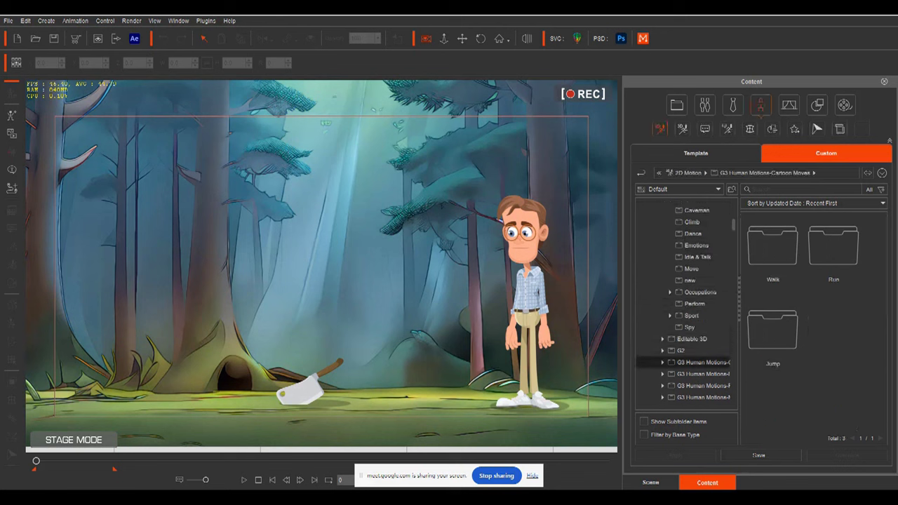
pyautogui.scroll(-1, 681, 368)
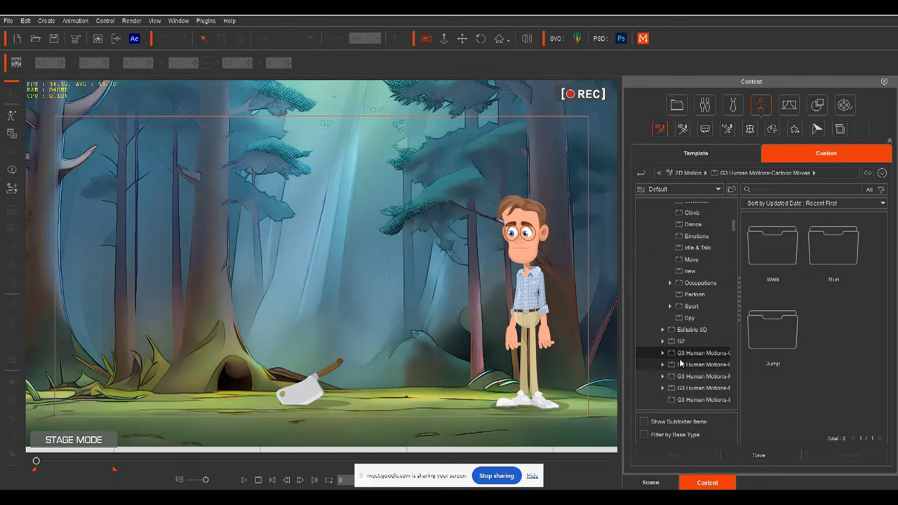
pyautogui.click(663, 353)
pyautogui.click(691, 387)
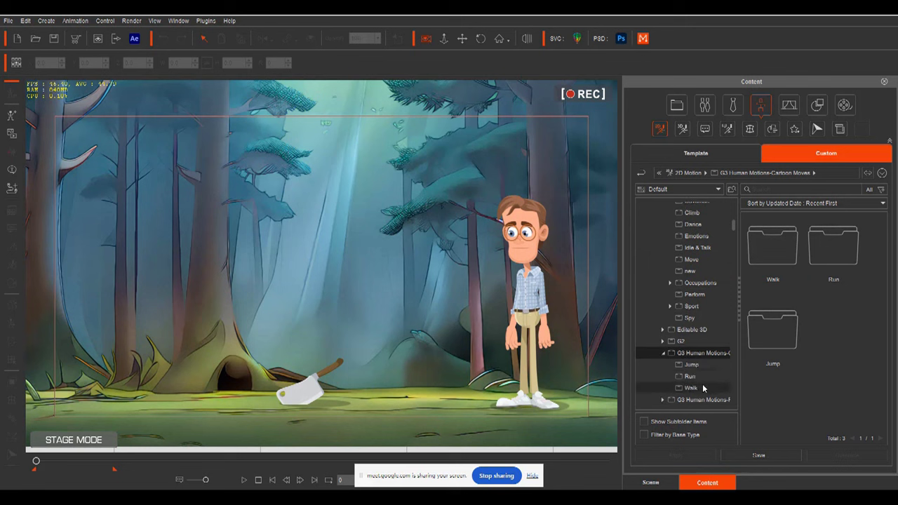
# Apply the Double Bounce(1S), Double Bounce(2L) and Double Bounce(3E) walk motions to the man in sequence.
pyautogui.moveTo(883, 241); pyautogui.dragTo(886, 425)
pyautogui.moveTo(831, 376); pyautogui.dragTo(537, 298)
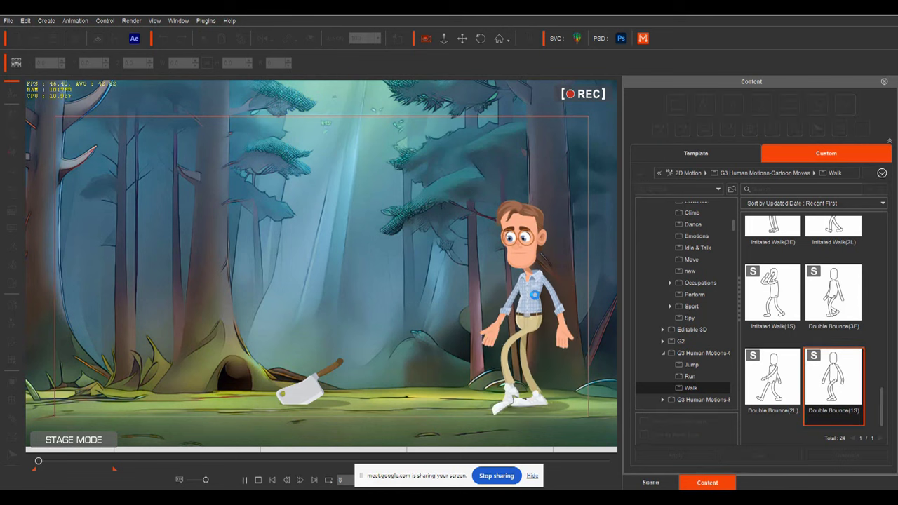
pyautogui.click(765, 379)
pyautogui.moveTo(764, 379); pyautogui.dragTo(535, 309)
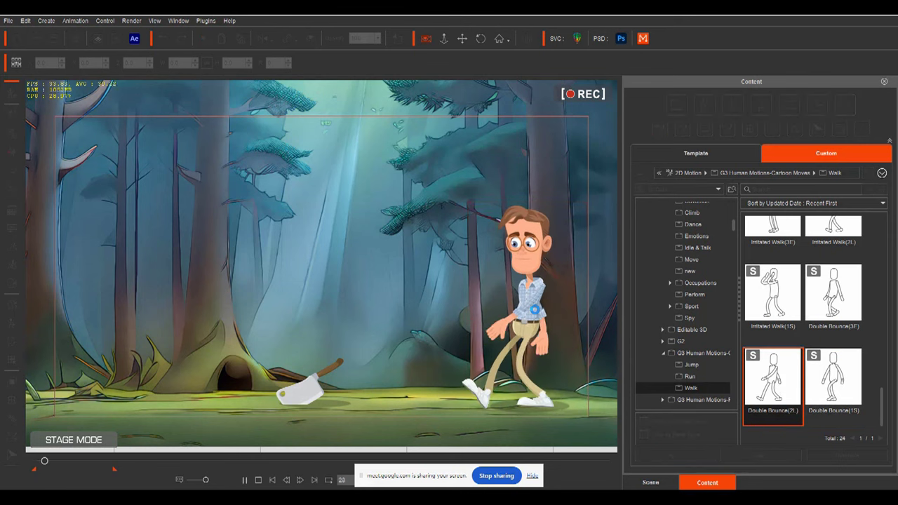
pyautogui.moveTo(834, 289); pyautogui.dragTo(583, 337)
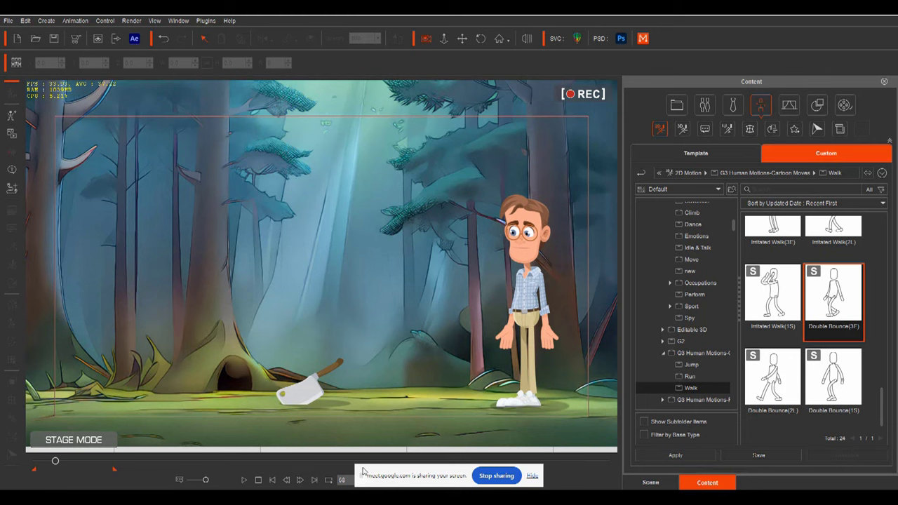
# Open the timeline and show the man's Transform and Motion tracks.
pyautogui.moveTo(361, 477); pyautogui.dragTo(501, 169)
pyautogui.click(397, 480)
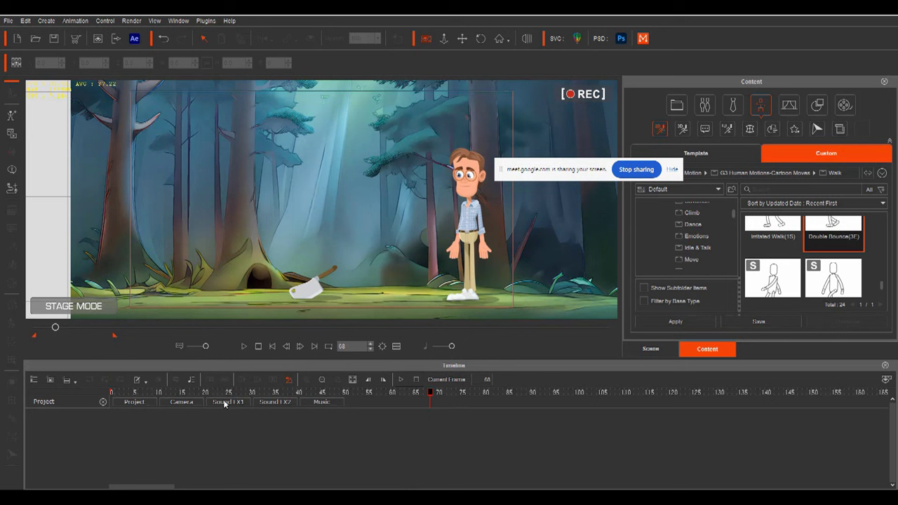
pyautogui.click(38, 381)
pyautogui.click(38, 381)
pyautogui.click(41, 393)
pyautogui.click(66, 405)
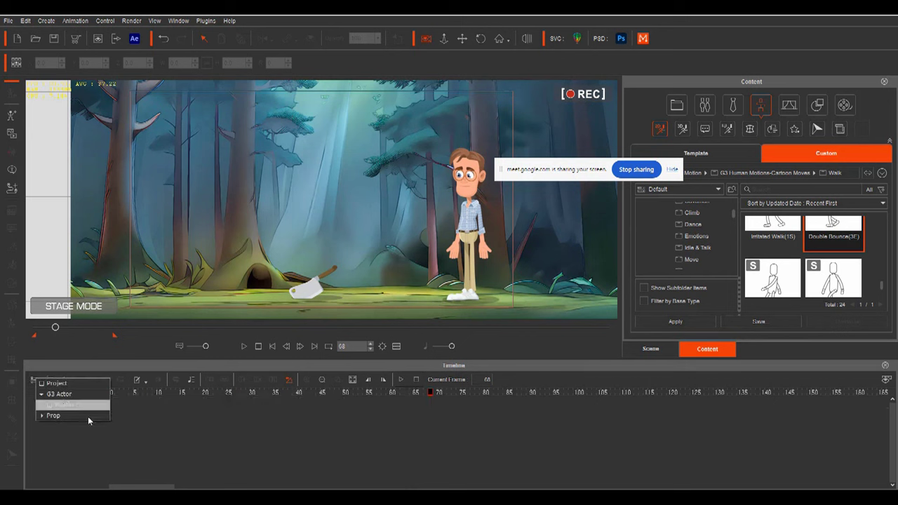
pyautogui.click(200, 403)
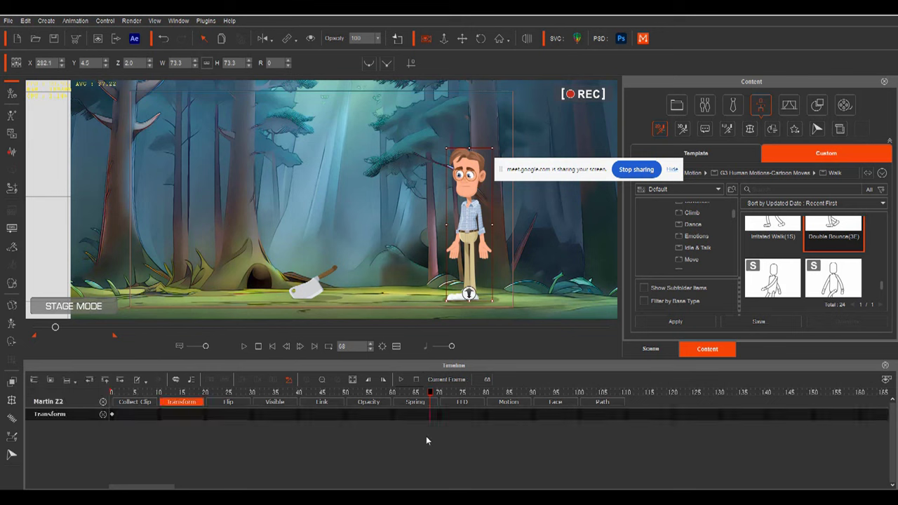
pyautogui.click(509, 401)
# Add a Transform key for the man at frame 5, just after the walk starts.
pyautogui.click(177, 391)
pyautogui.moveTo(130, 408)
pyautogui.mouseDown()
pyautogui.moveTo(105, 408)
pyautogui.moveTo(134, 404)
pyautogui.mouseUp()
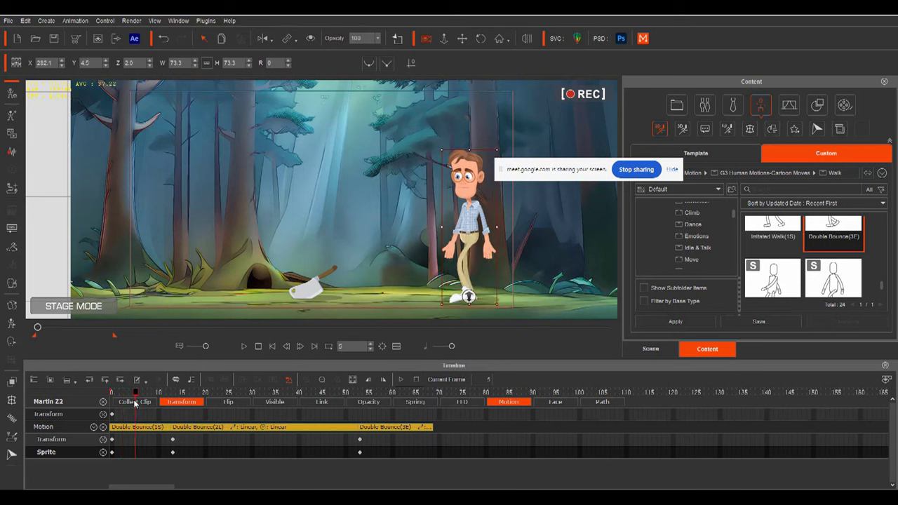
pyautogui.click(135, 414)
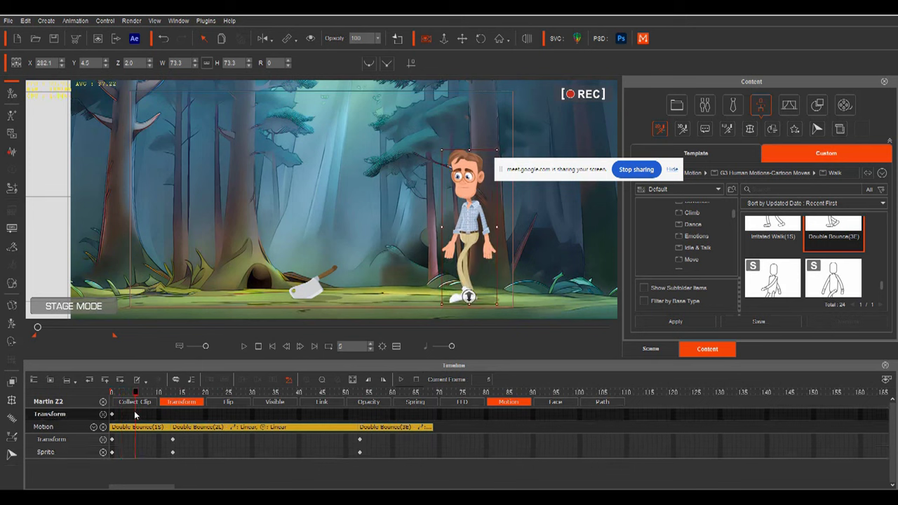
pyautogui.doubleClick(135, 414)
# Add a Transform key at frame 60 and move the man toward the cleaver, to about X 178.5.
pyautogui.moveTo(136, 396); pyautogui.dragTo(392, 392)
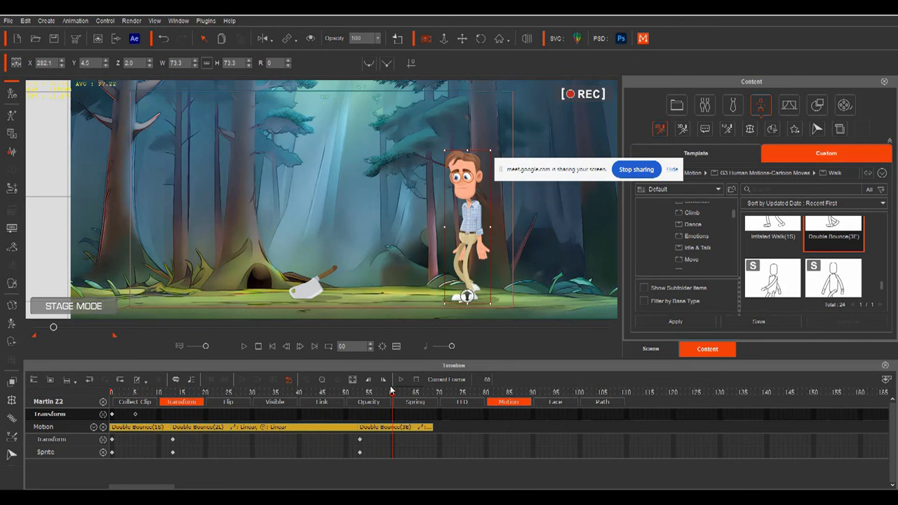
pyautogui.doubleClick(391, 414)
pyautogui.moveTo(384, 396)
pyautogui.mouseDown()
pyautogui.moveTo(149, 396)
pyautogui.moveTo(138, 403)
pyautogui.moveTo(275, 407)
pyautogui.moveTo(392, 397)
pyautogui.mouseUp()
pyautogui.moveTo(471, 213); pyautogui.dragTo(367, 215)
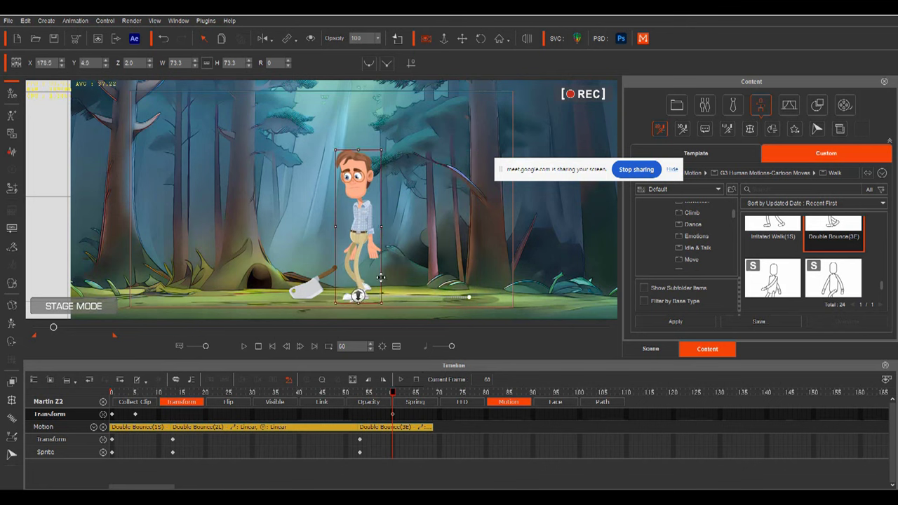
# Play the man's walk across the forest from frame 0.
pyautogui.moveTo(393, 395); pyautogui.dragTo(30, 400)
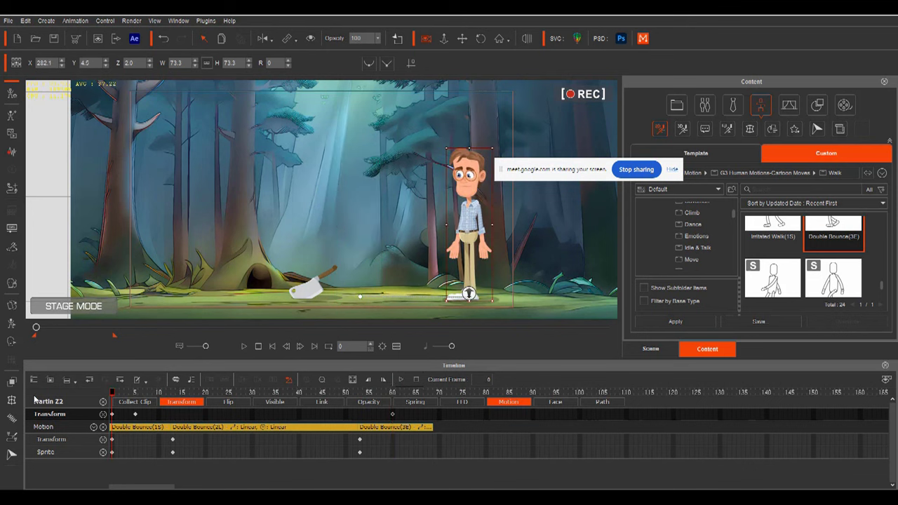
pyautogui.press('space')
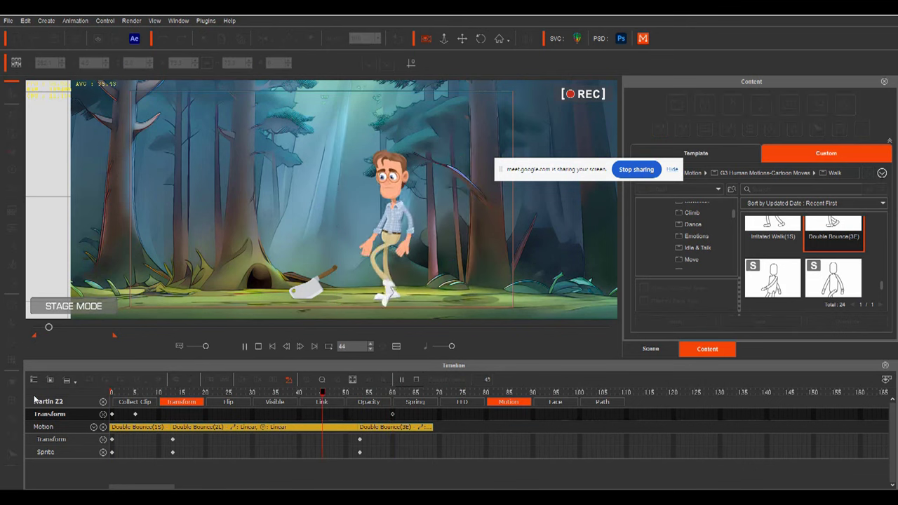
pyautogui.press('space')
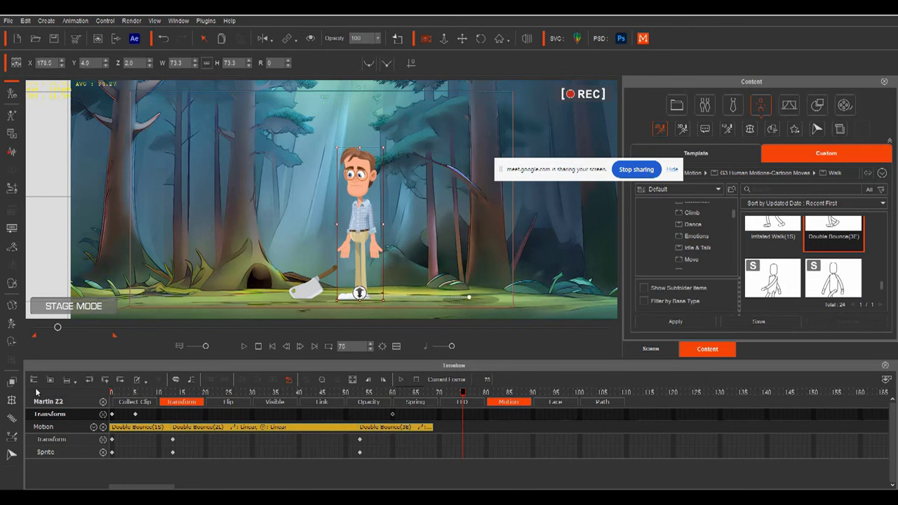
# Examine the man's shoes up close against the ground from frame 0 to about frame 16.
pyautogui.moveTo(463, 394); pyautogui.dragTo(105, 400)
pyautogui.scroll(4, 492, 258)
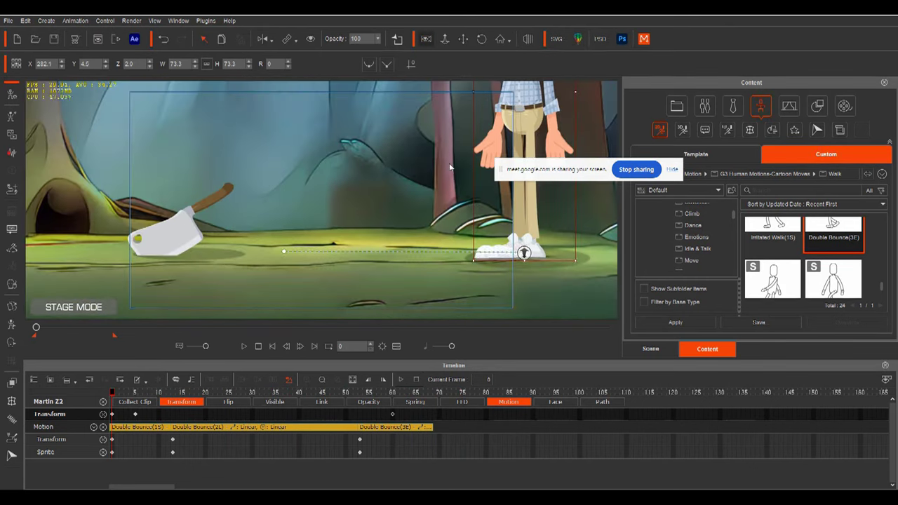
pyautogui.scroll(2, 491, 259)
pyautogui.moveTo(495, 264); pyautogui.dragTo(224, 261)
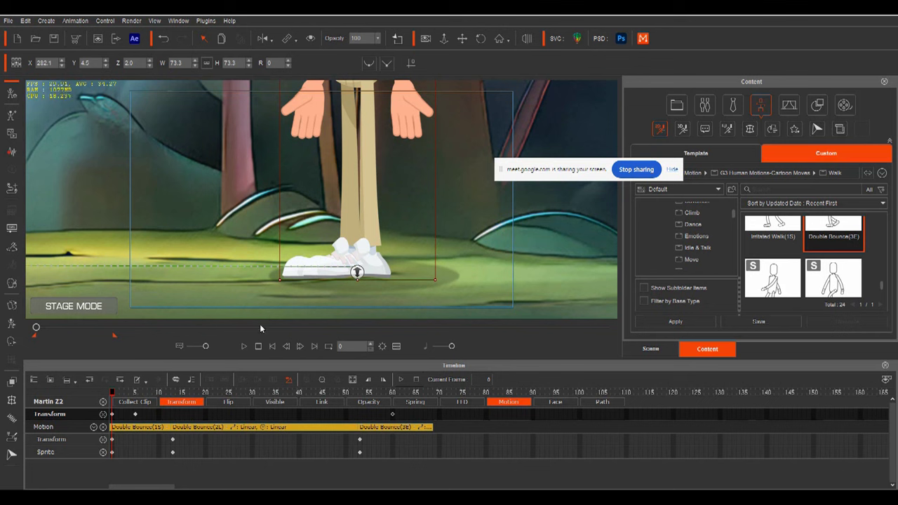
pyautogui.moveTo(113, 395); pyautogui.dragTo(191, 395)
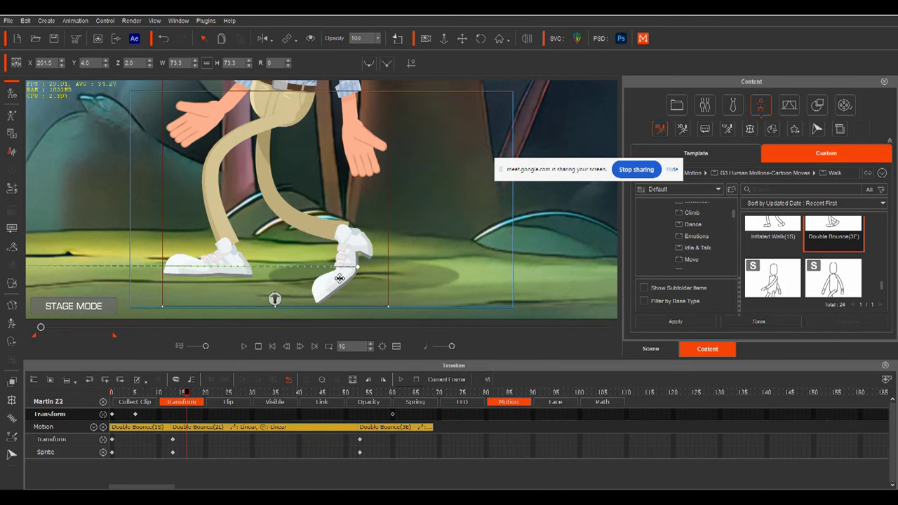
pyautogui.moveTo(187, 397); pyautogui.dragTo(105, 381)
# Open the 2D Motion Key Editor for the man and set the bone display to blue with size 15.
pyautogui.click(11, 323)
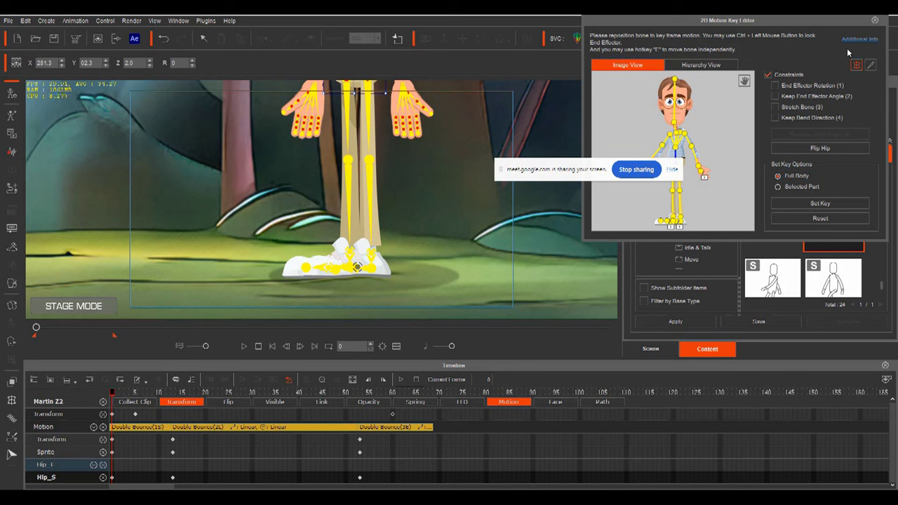
pyautogui.click(870, 65)
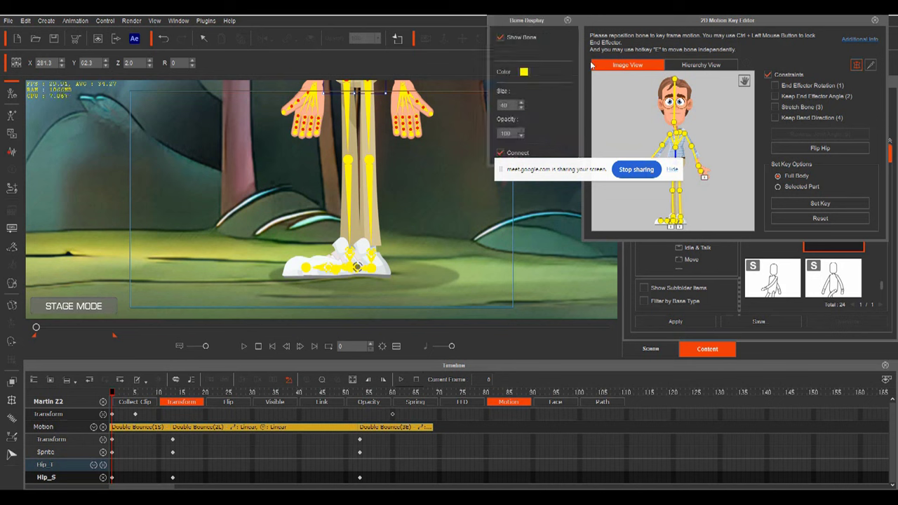
pyautogui.click(524, 72)
pyautogui.moveTo(470, 179); pyautogui.dragTo(468, 167)
pyautogui.click(508, 340)
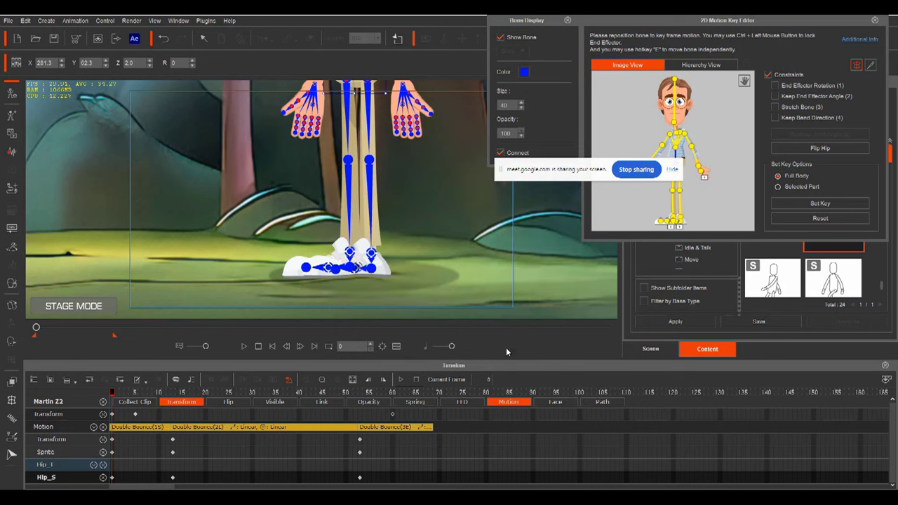
pyautogui.write('15')
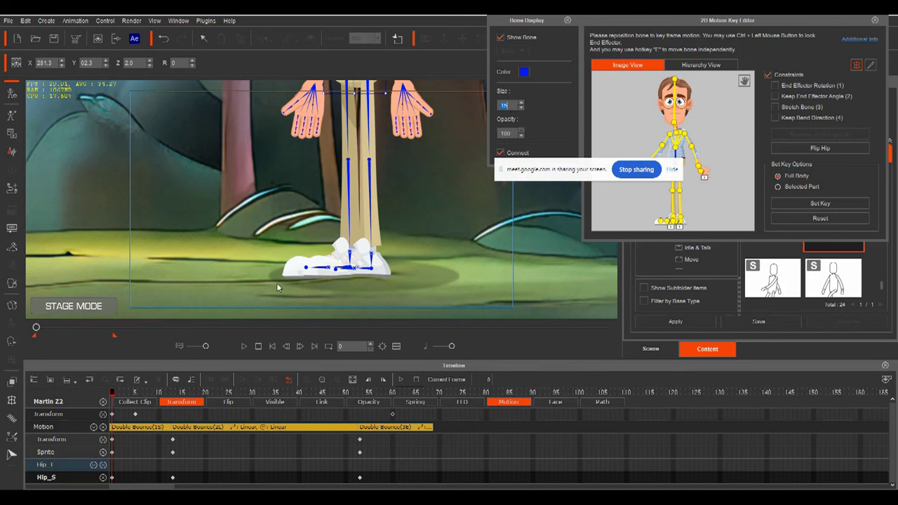
pyautogui.click(568, 20)
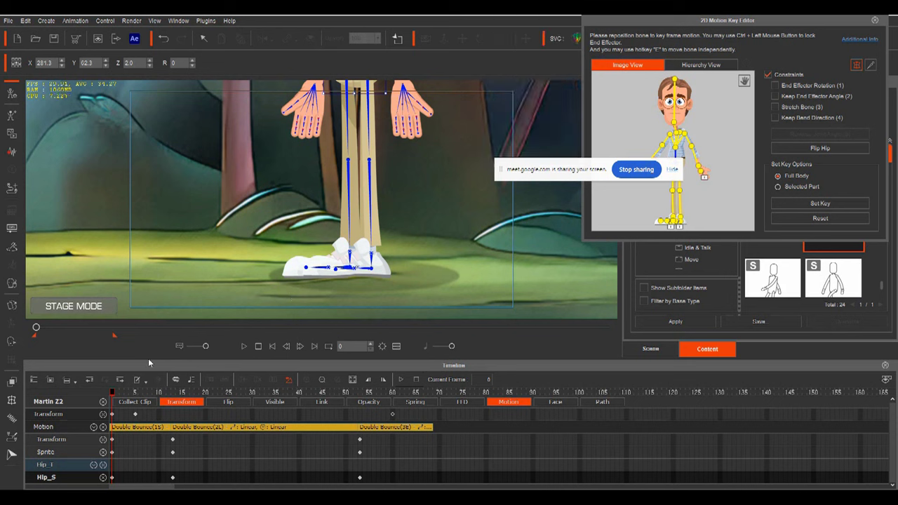
# Select the man's left foot bone and set a motion key for it at frame 5.
pyautogui.click(364, 272)
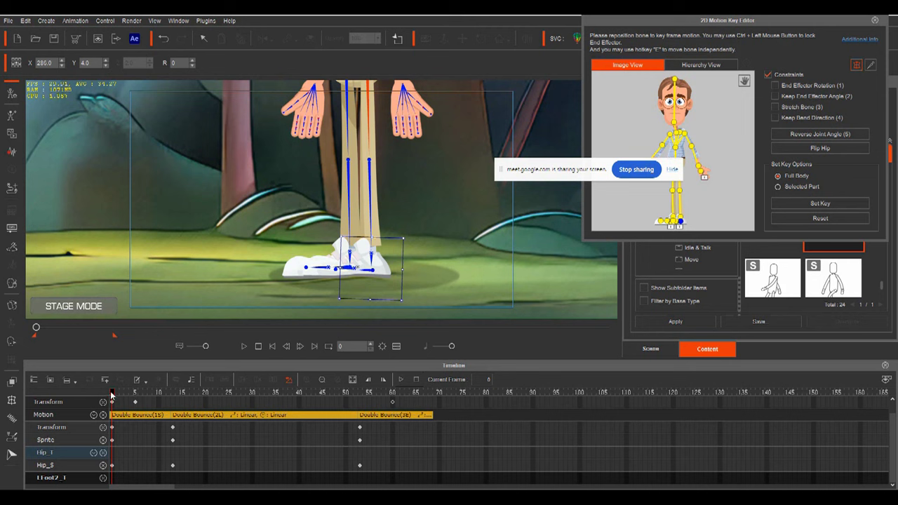
pyautogui.click(144, 397)
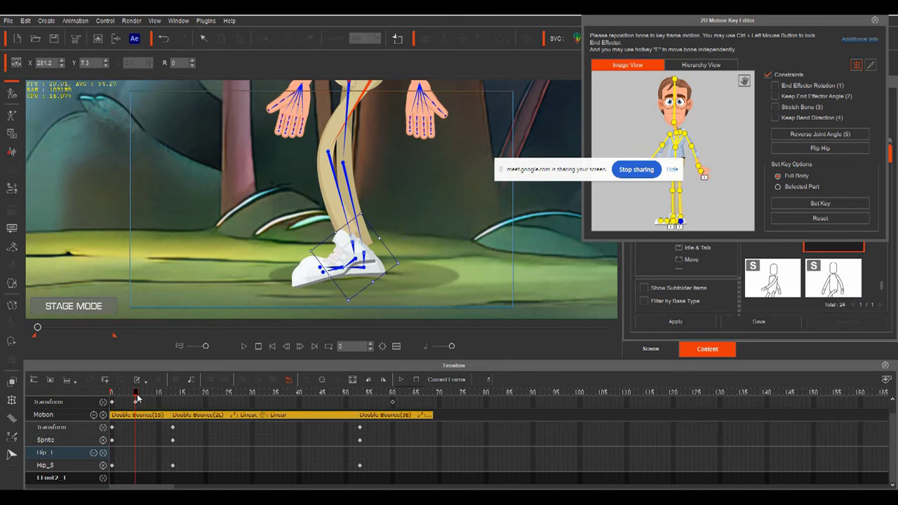
pyautogui.click(139, 397)
pyautogui.moveTo(138, 396)
pyautogui.mouseDown()
pyautogui.moveTo(121, 395)
pyautogui.moveTo(134, 400)
pyautogui.mouseUp()
# Lift the toe end of the left foot at frame 8 by rotating the foot to about 47 degrees.
pyautogui.click(146, 398)
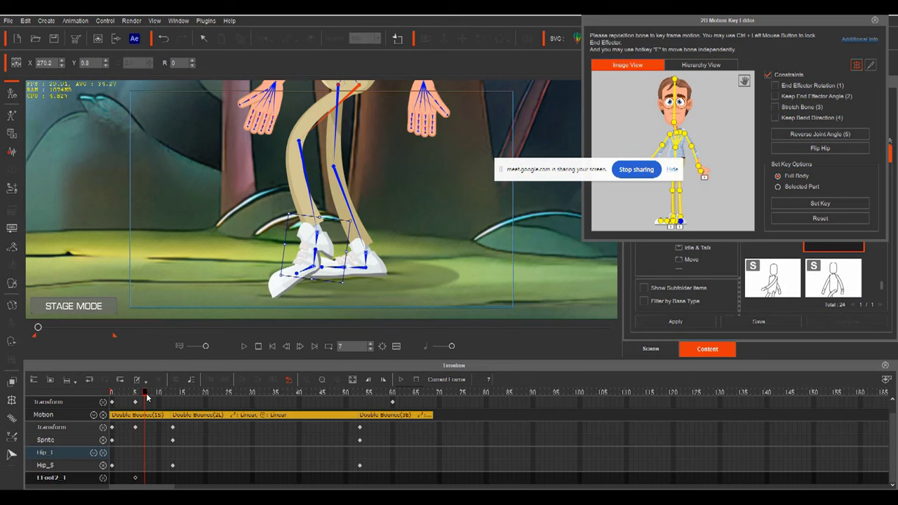
pyautogui.click(149, 397)
pyautogui.moveTo(333, 260); pyautogui.dragTo(281, 258)
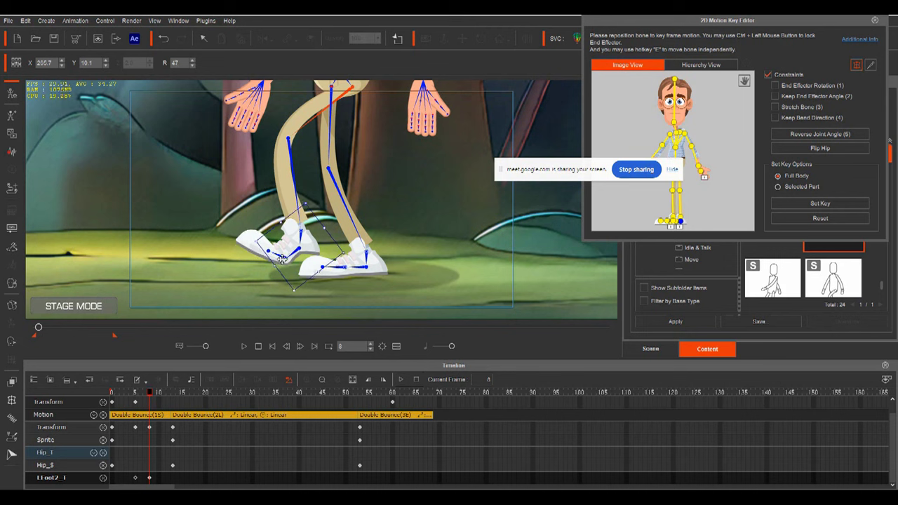
# Adjust the left toe bone's angle at frame 8, and rotate it to about 358 degrees at frame 0.
pyautogui.click(283, 260)
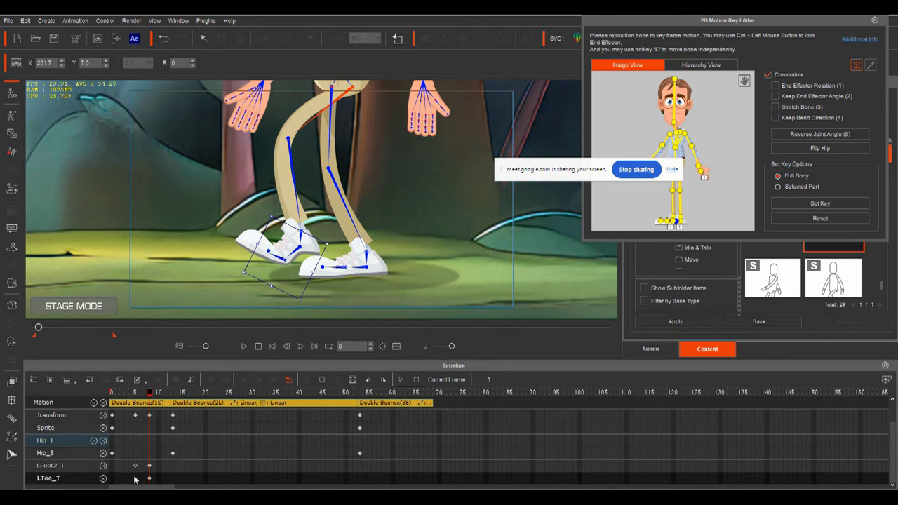
pyautogui.moveTo(274, 296); pyautogui.dragTo(287, 307)
pyautogui.moveTo(150, 392); pyautogui.dragTo(109, 402)
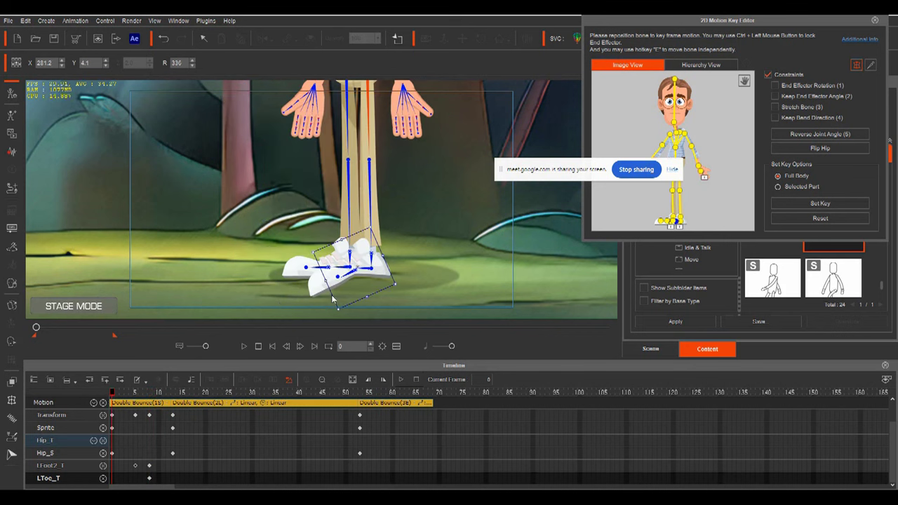
pyautogui.moveTo(325, 293); pyautogui.dragTo(315, 289)
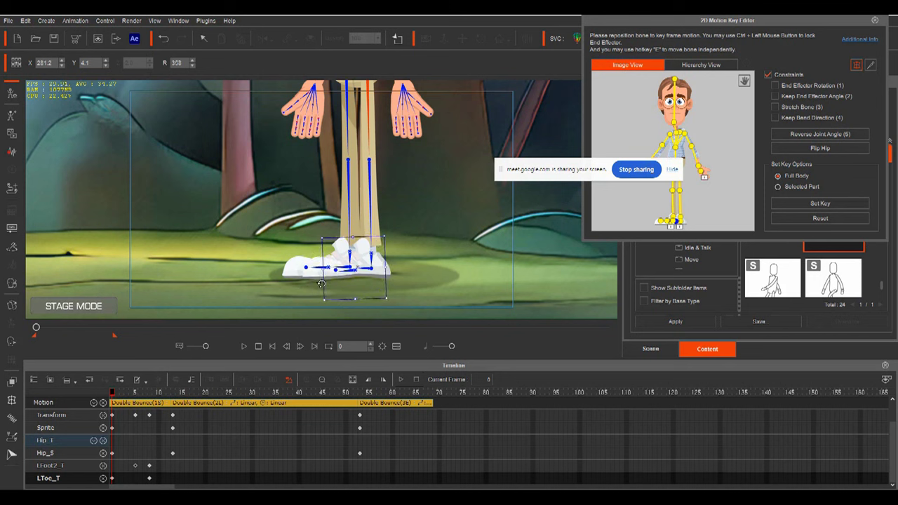
# Return to frame 5 and rotate the man's left foot to about 19 degrees.
pyautogui.moveTo(112, 395); pyautogui.dragTo(83, 398)
pyautogui.click(136, 467)
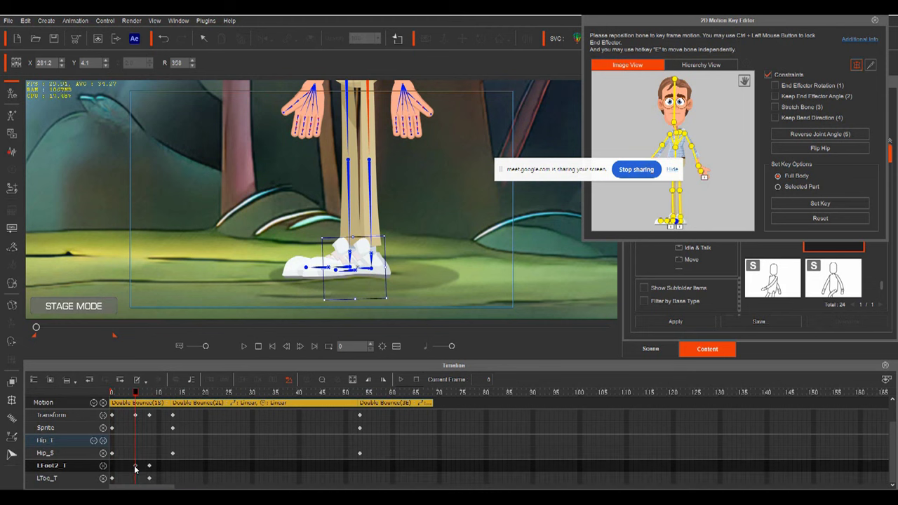
pyautogui.moveTo(365, 297); pyautogui.dragTo(351, 300)
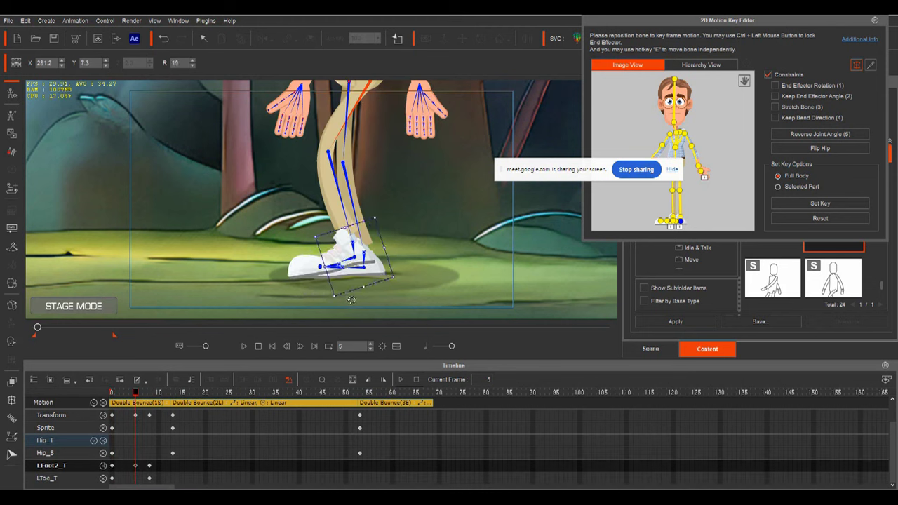
# Scrub through the first frames and key a corrected left foot rotation at frame 4.
pyautogui.click(125, 397)
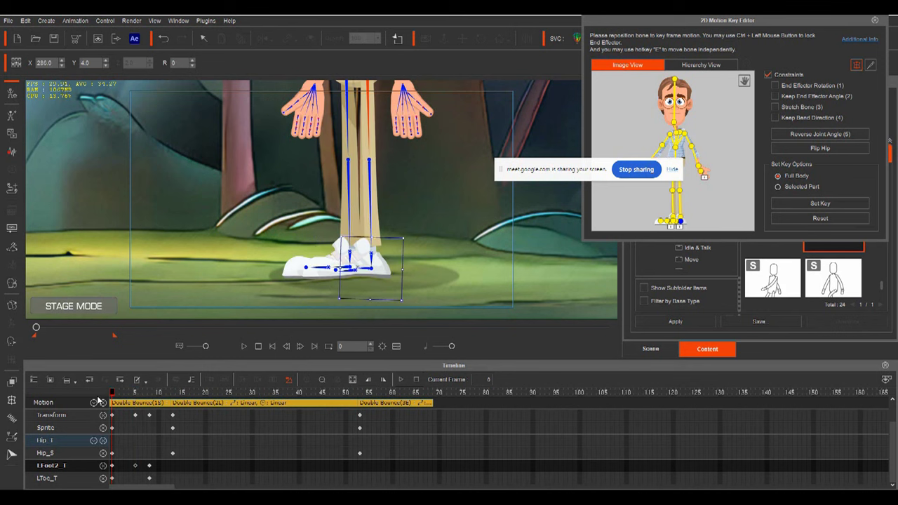
pyautogui.moveTo(125, 400)
pyautogui.mouseDown()
pyautogui.moveTo(135, 398)
pyautogui.moveTo(101, 399)
pyautogui.moveTo(122, 398)
pyautogui.mouseUp()
pyautogui.click(134, 398)
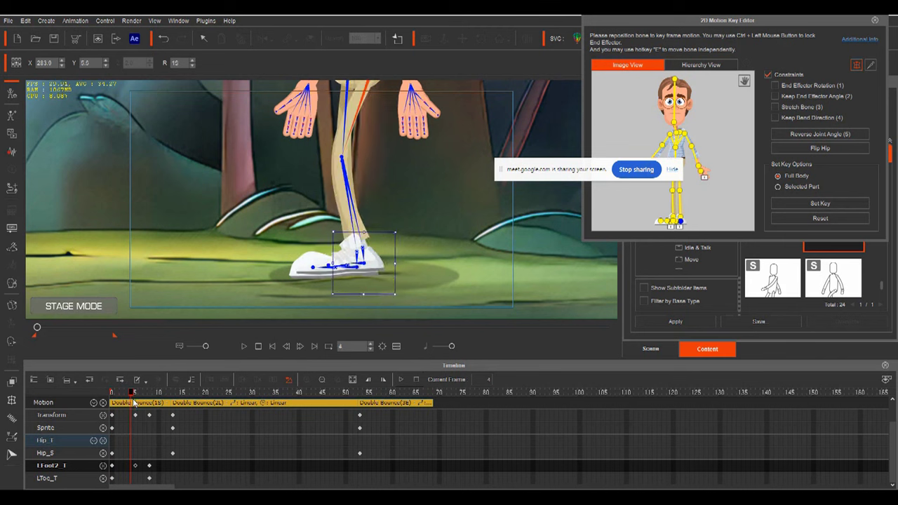
pyautogui.click(132, 400)
pyautogui.moveTo(347, 296); pyautogui.dragTo(338, 301)
# At frame 12, rotate the left toe bone to about 341 degrees and adjust the left foot's angle.
pyautogui.moveTo(134, 394); pyautogui.dragTo(169, 398)
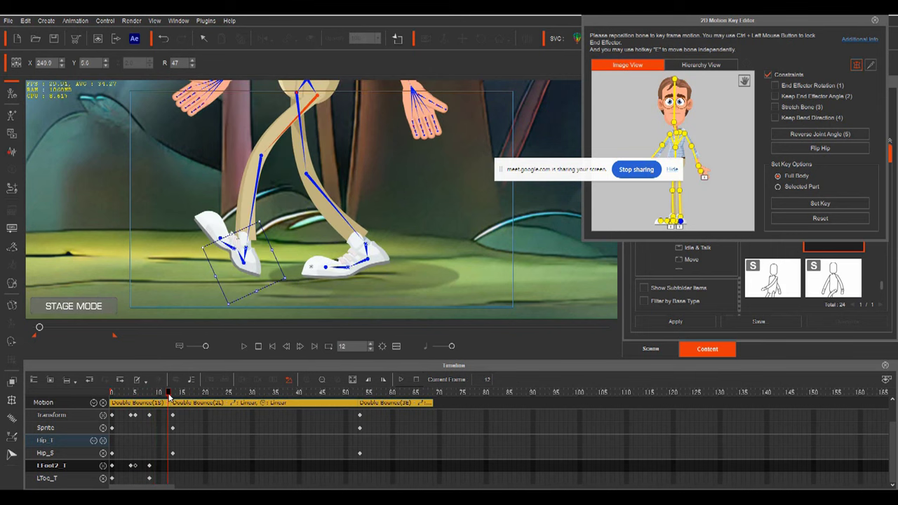
pyautogui.moveTo(223, 242); pyautogui.dragTo(247, 205)
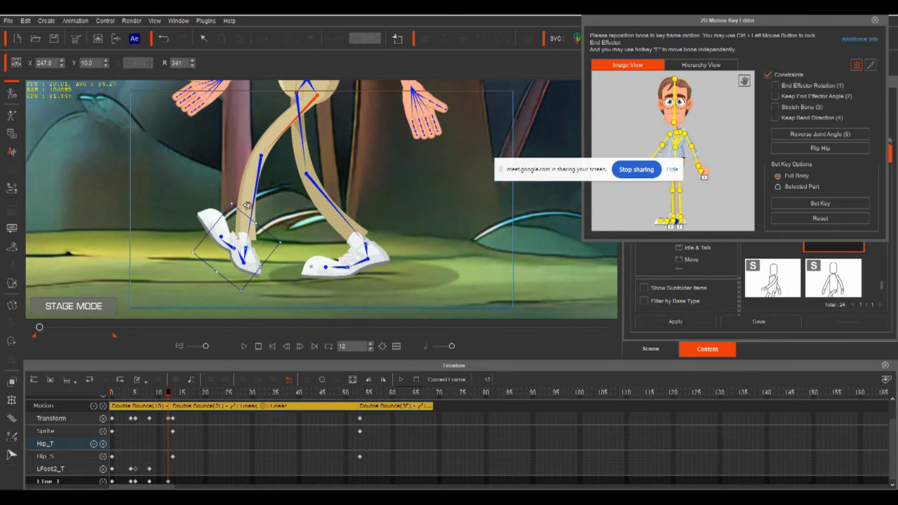
pyautogui.click(243, 258)
pyautogui.moveTo(214, 291); pyautogui.dragTo(221, 303)
# At frame 18, rotate the left foot to about 351 degrees and the left toe to about 14 degrees.
pyautogui.moveTo(167, 398); pyautogui.dragTo(196, 396)
pyautogui.moveTo(227, 305)
pyautogui.mouseDown()
pyautogui.moveTo(247, 309)
pyautogui.moveTo(238, 309)
pyautogui.mouseUp()
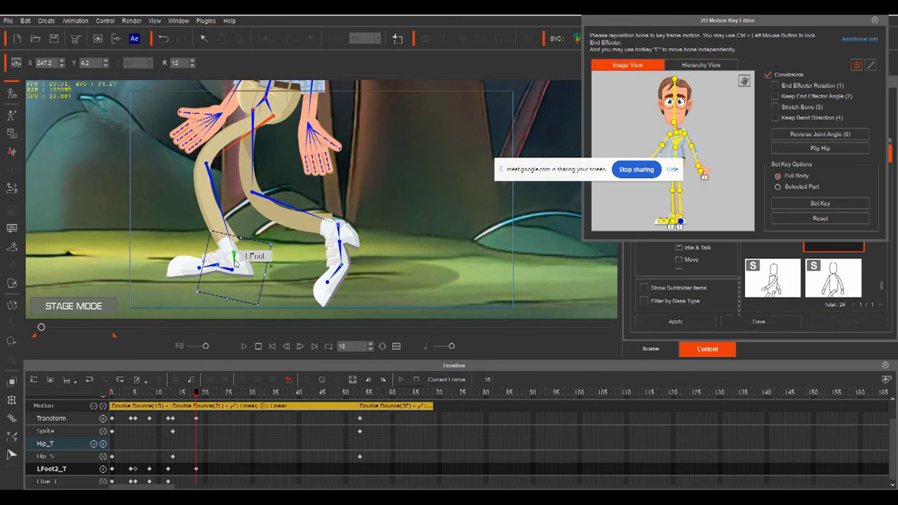
pyautogui.click(256, 285)
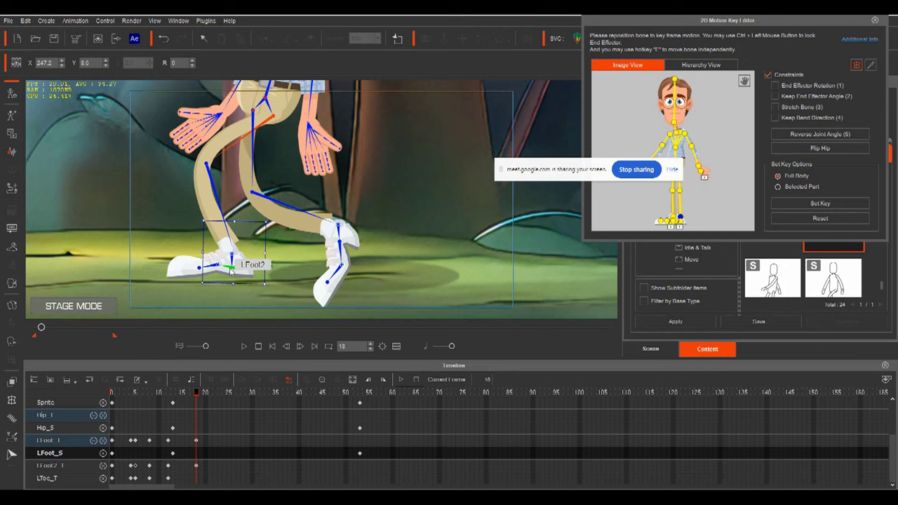
pyautogui.click(233, 286)
pyautogui.moveTo(222, 306); pyautogui.dragTo(238, 319)
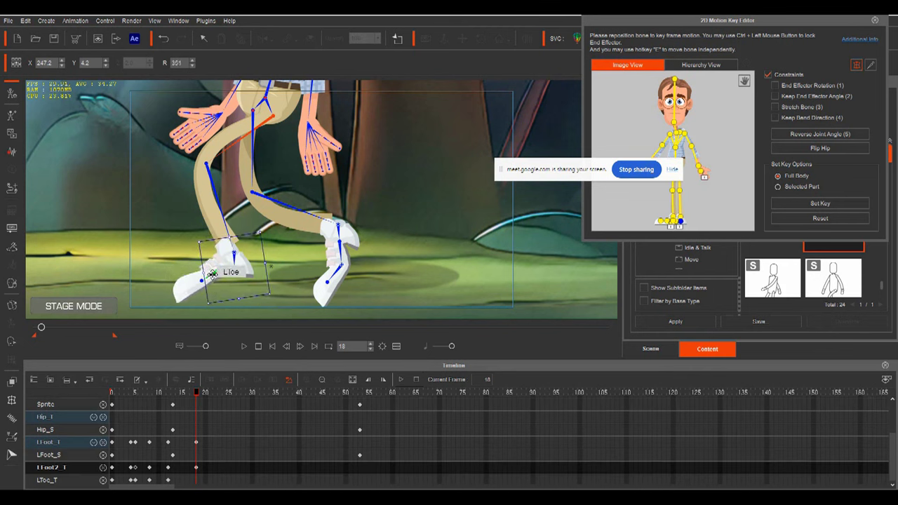
pyautogui.click(228, 303)
pyautogui.moveTo(228, 303); pyautogui.dragTo(209, 304)
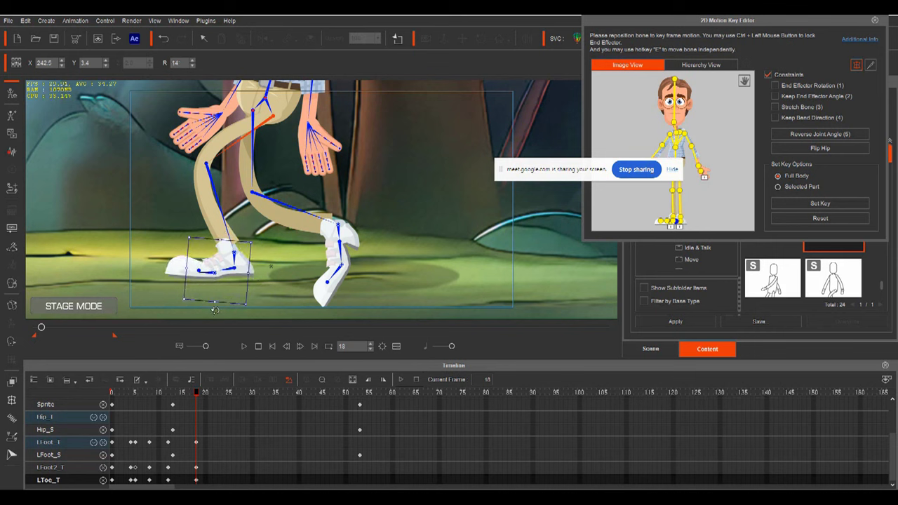
# Add motion keys for the left foot and left toe at frame 35.
pyautogui.moveTo(198, 393); pyautogui.dragTo(277, 397)
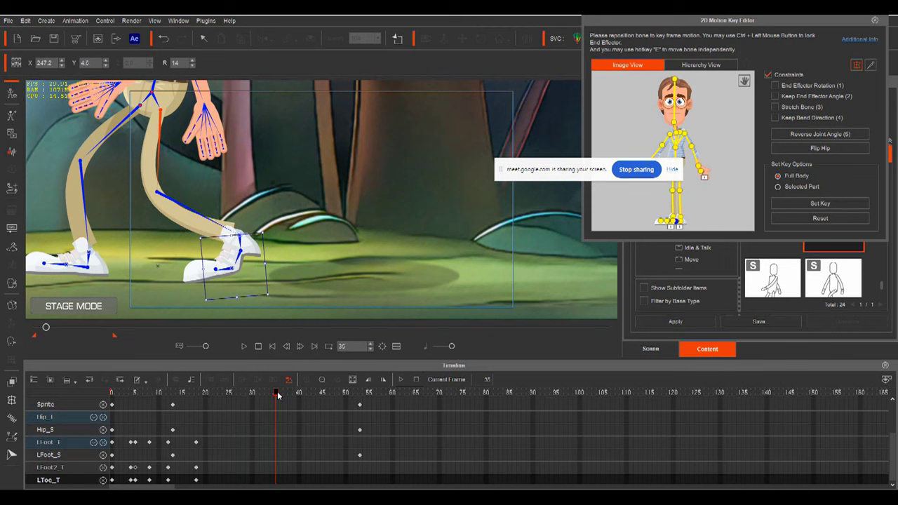
pyautogui.doubleClick(275, 468)
pyautogui.doubleClick(275, 481)
# At frame 38, rotate the left toe to about 33 degrees and add a key for the left foot.
pyautogui.moveTo(275, 401); pyautogui.dragTo(289, 400)
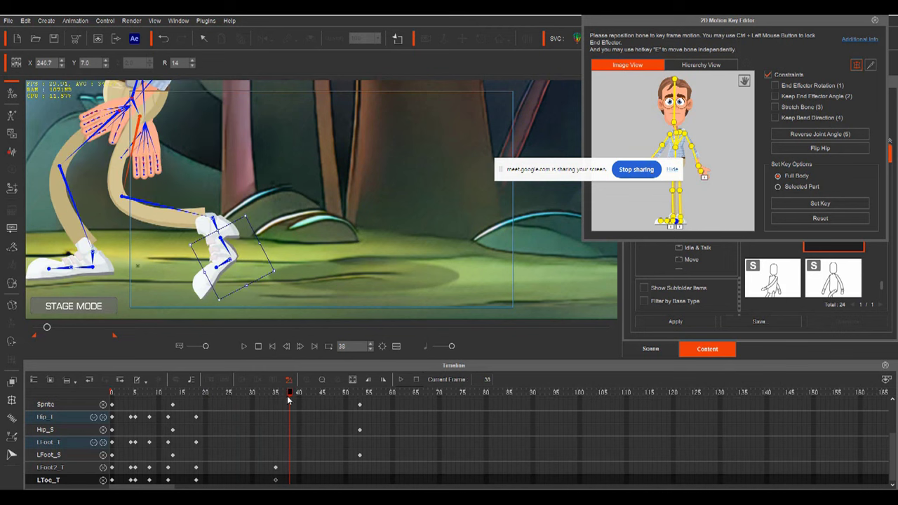
pyautogui.moveTo(237, 296); pyautogui.dragTo(222, 300)
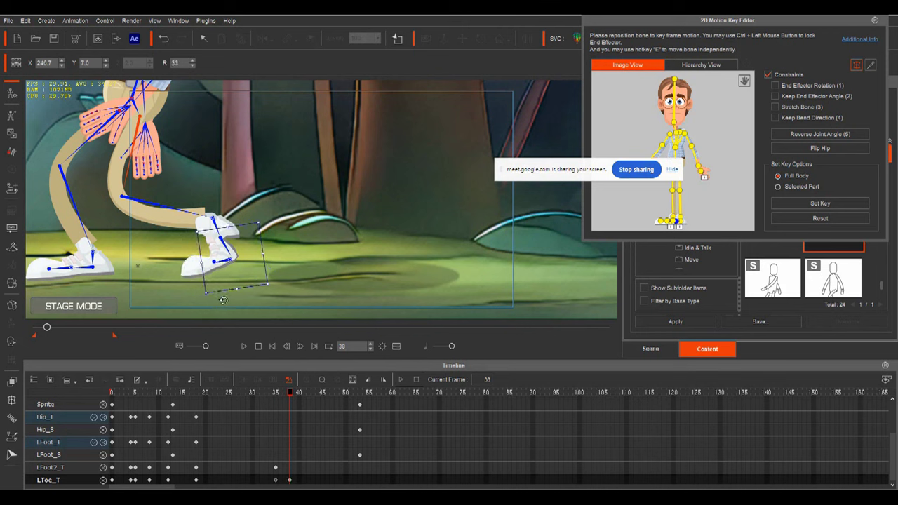
pyautogui.click(289, 470)
# At frame 43, rotate the left foot to about 13 degrees and add a key for the left toe.
pyautogui.moveTo(290, 397); pyautogui.dragTo(314, 399)
pyautogui.moveTo(138, 265); pyautogui.dragTo(158, 253)
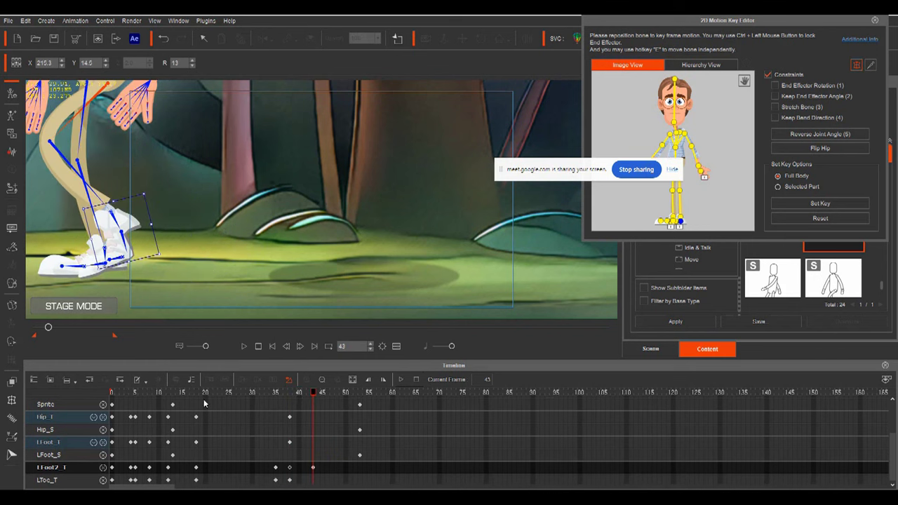
pyautogui.click(312, 480)
# Play the walk from frame 0 to check the left foot's motion.
pyautogui.moveTo(124, 256); pyautogui.dragTo(411, 261)
pyautogui.moveTo(313, 394); pyautogui.dragTo(74, 395)
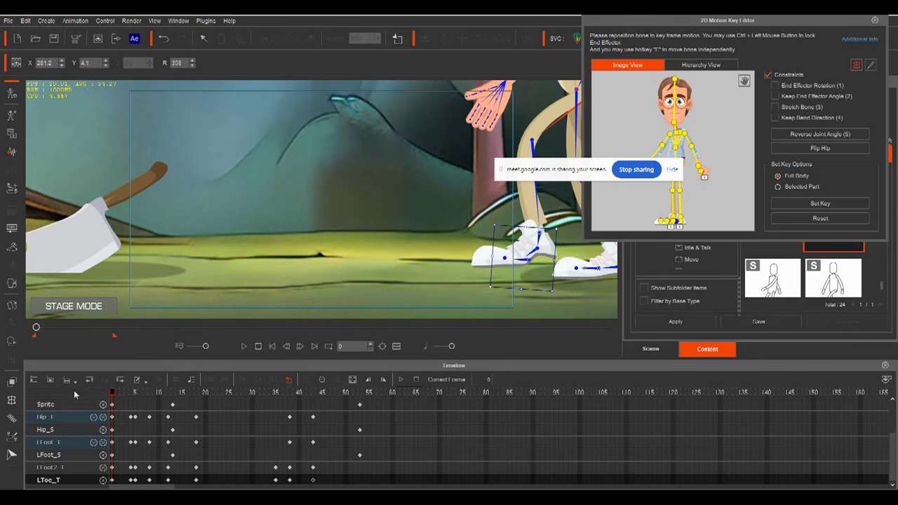
pyautogui.press('space')
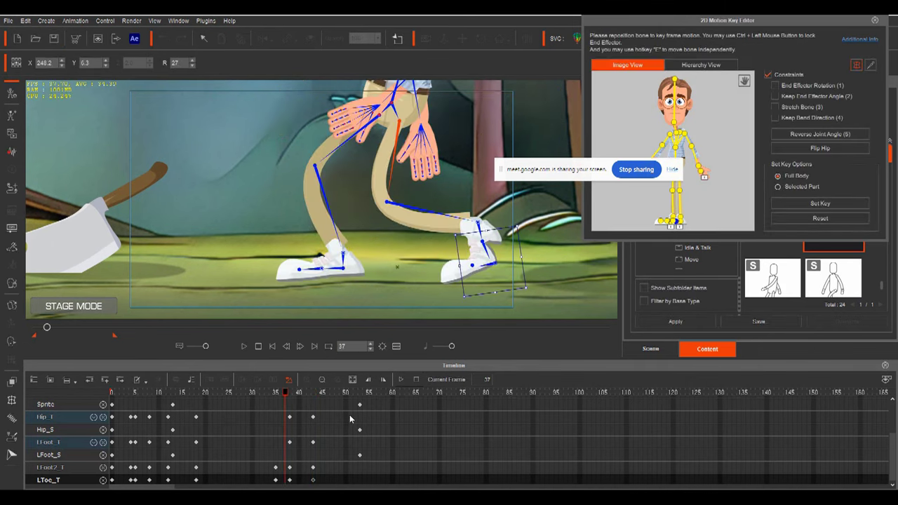
# At frame 46, adjust the left toe and rotate the left foot to about 331 degrees.
pyautogui.moveTo(286, 395); pyautogui.dragTo(327, 402)
pyautogui.moveTo(282, 257)
pyautogui.mouseDown()
pyautogui.moveTo(298, 277)
pyautogui.moveTo(280, 272)
pyautogui.mouseUp()
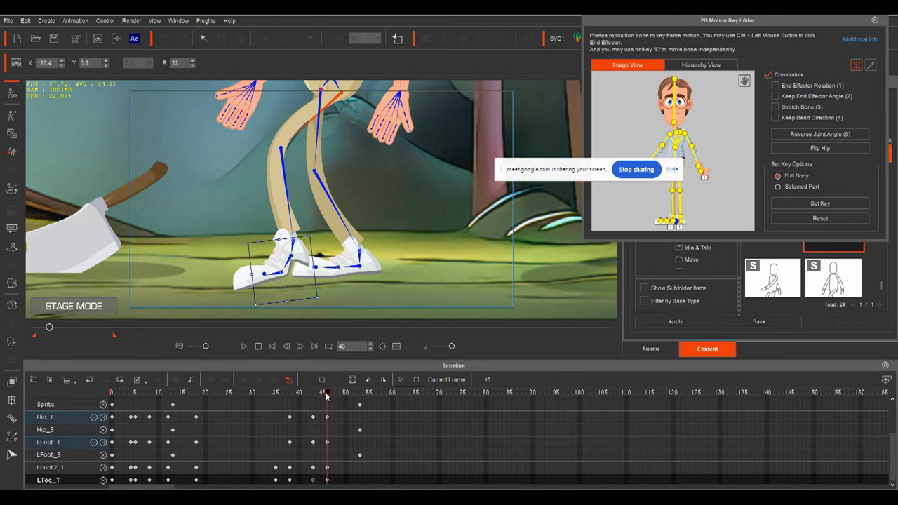
pyautogui.click(273, 395)
pyautogui.moveTo(273, 395); pyautogui.dragTo(329, 398)
pyautogui.moveTo(288, 308); pyautogui.dragTo(278, 287)
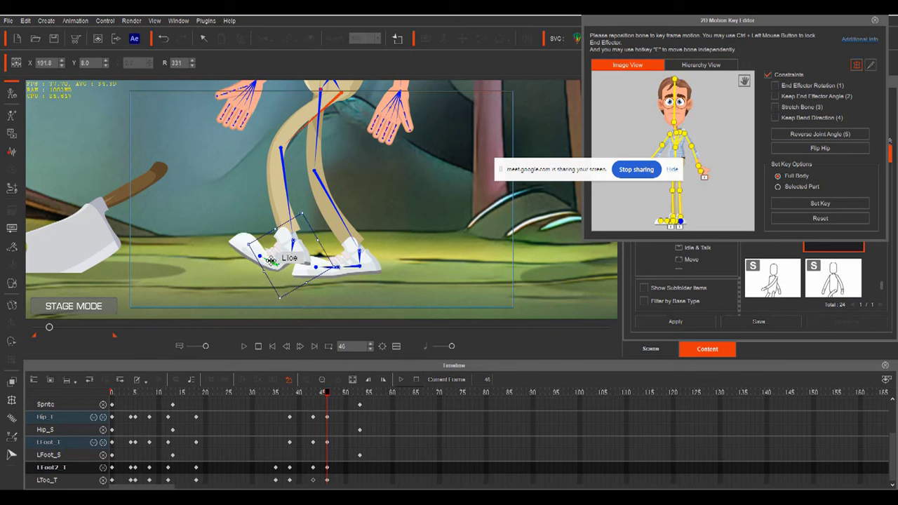
# Reopen the 2D Motion Key Editor for the man and correct the left toe's rotation at frame 46.
pyautogui.click(270, 261)
pyautogui.click(251, 301)
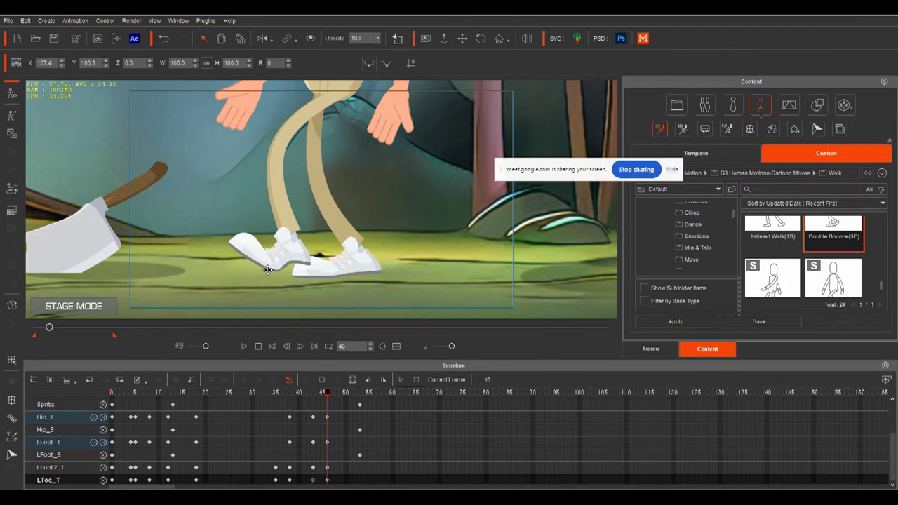
pyautogui.click(12, 324)
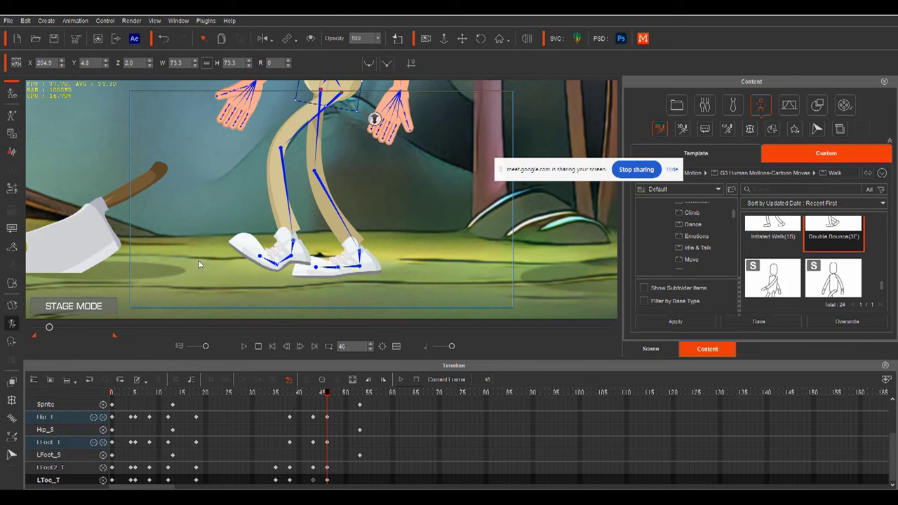
pyautogui.click(270, 265)
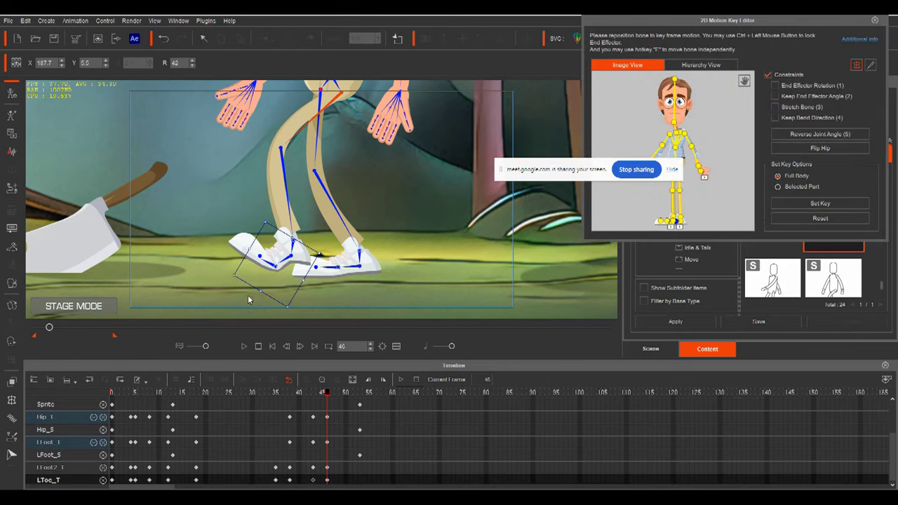
pyautogui.moveTo(251, 296); pyautogui.dragTo(269, 305)
# Adjust the left toe's angle at frame 49, and add keys for the left foot and toe at frame 56.
pyautogui.moveTo(328, 394); pyautogui.dragTo(344, 400)
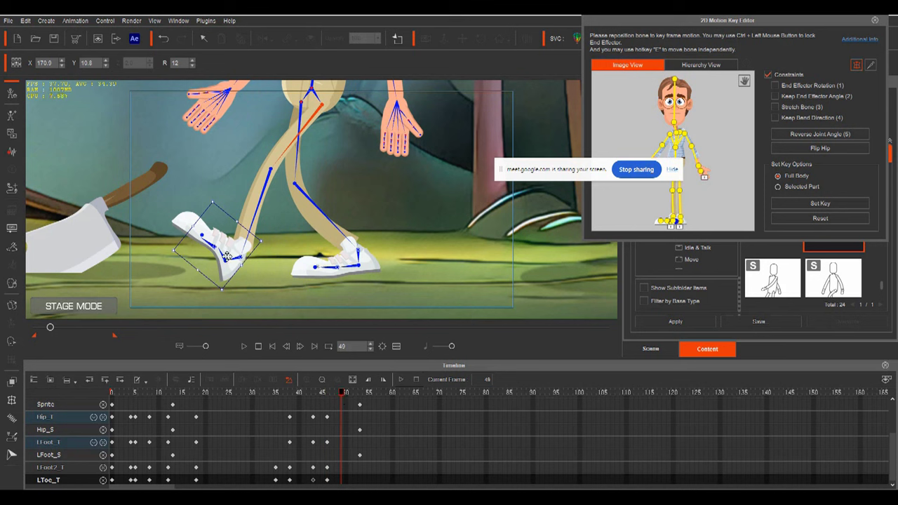
pyautogui.moveTo(231, 207); pyautogui.dragTo(247, 217)
pyautogui.moveTo(344, 397); pyautogui.dragTo(375, 395)
pyautogui.click(375, 471)
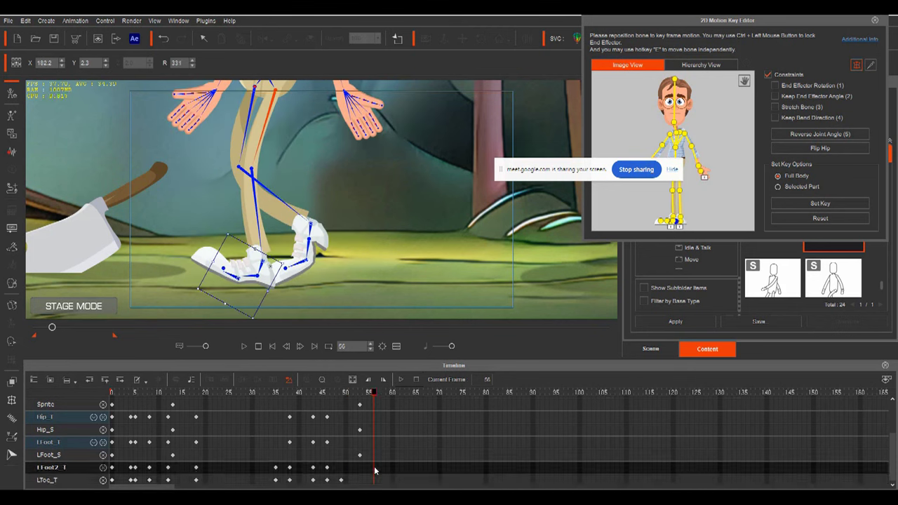
pyautogui.click(373, 481)
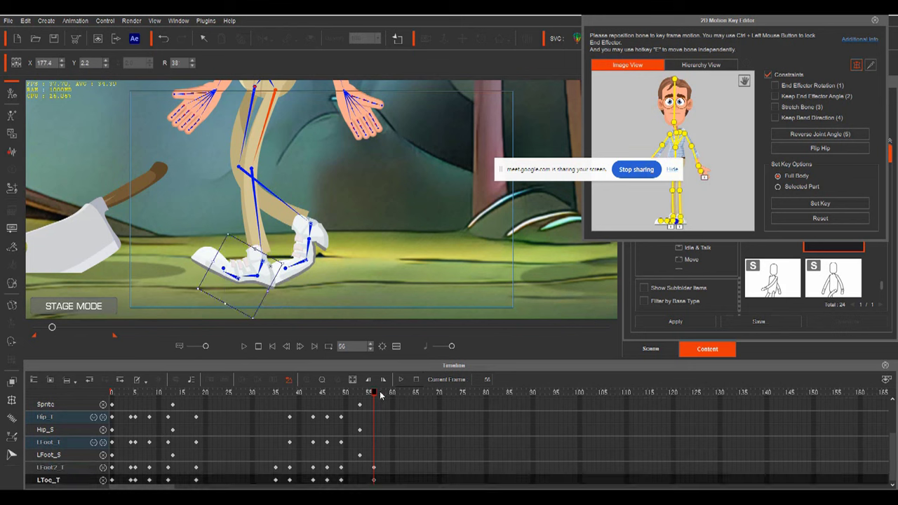
# Rotate the left toe to about 21 degrees at frame 60 and play the walk to check it.
pyautogui.moveTo(379, 395); pyautogui.dragTo(392, 395)
pyautogui.moveTo(253, 313); pyautogui.dragTo(270, 330)
pyautogui.press('space')
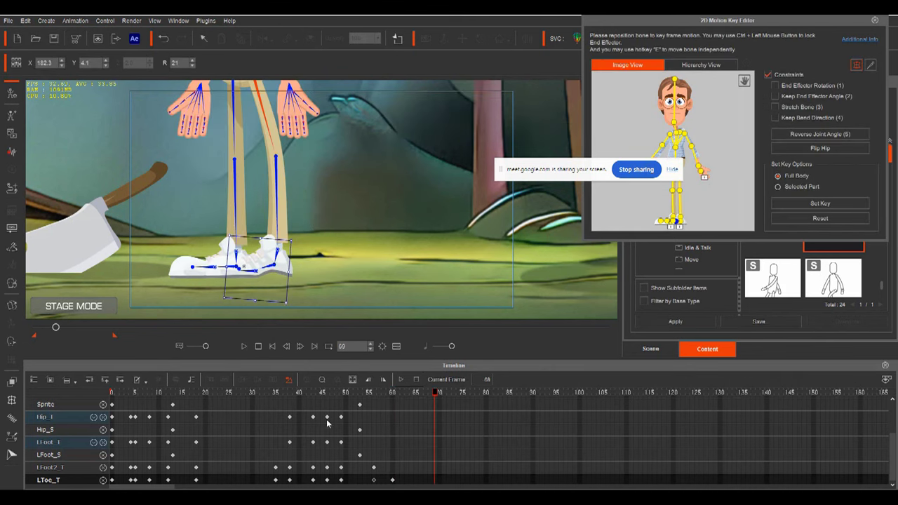
pyautogui.moveTo(441, 391); pyautogui.dragTo(395, 404)
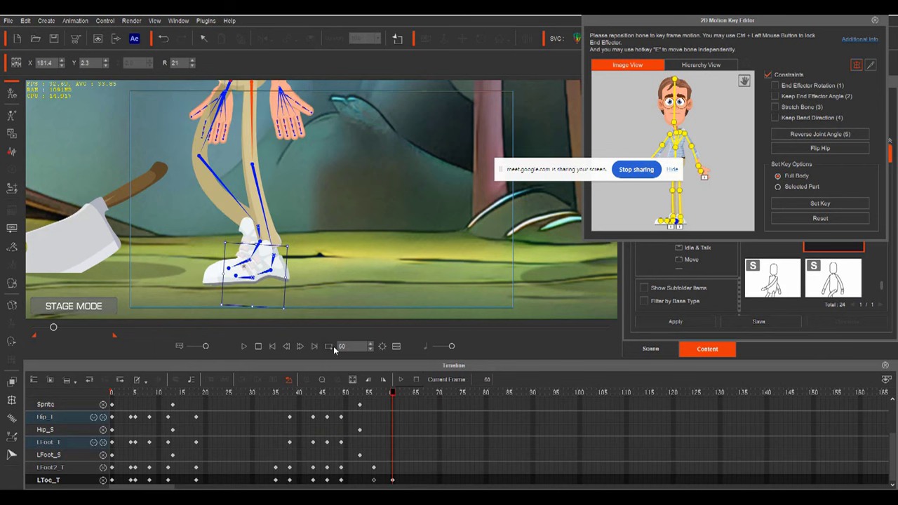
# At frame 60, rotate the left ankle bone (LFoot) to about 12 degrees and the foot bone (LFoot2) to about 343 degrees.
pyautogui.moveTo(292, 283); pyautogui.dragTo(312, 280)
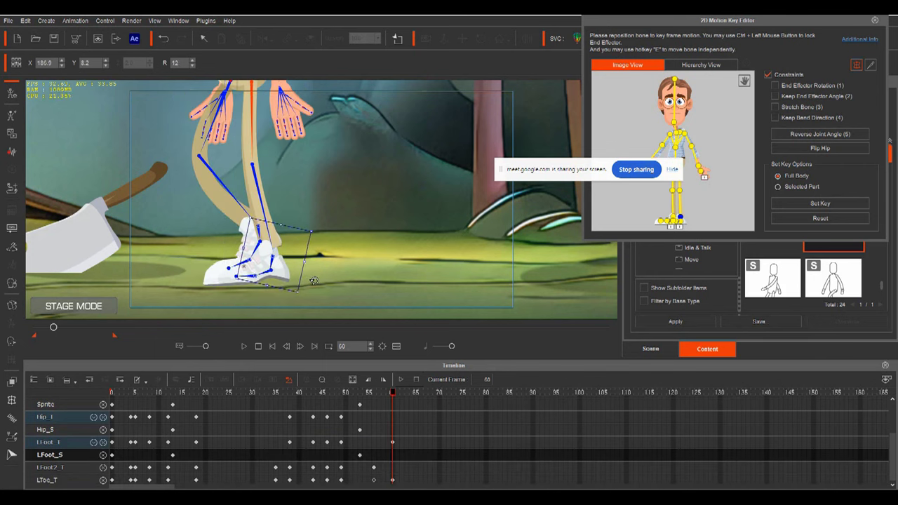
pyautogui.click(268, 277)
pyautogui.moveTo(315, 278); pyautogui.dragTo(317, 284)
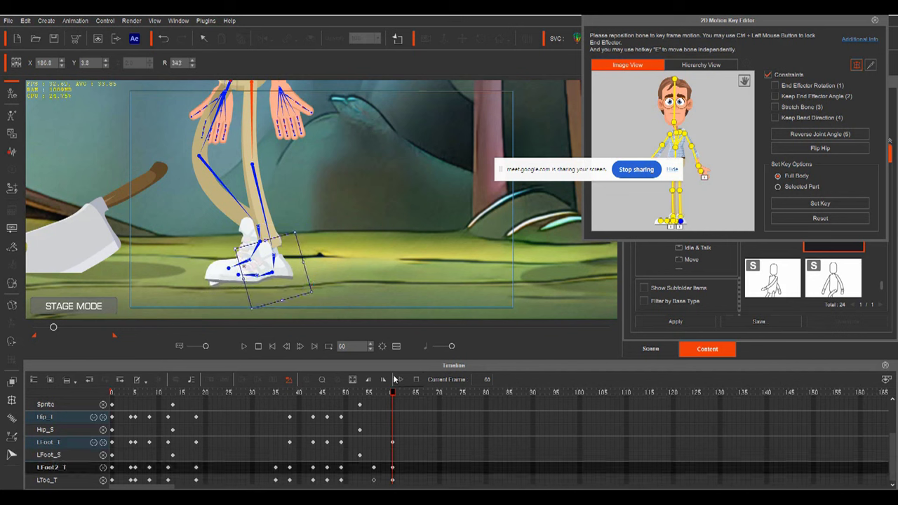
# Play the whole walk to review the corrected foot poses, and return to frame 0.
pyautogui.press('space')
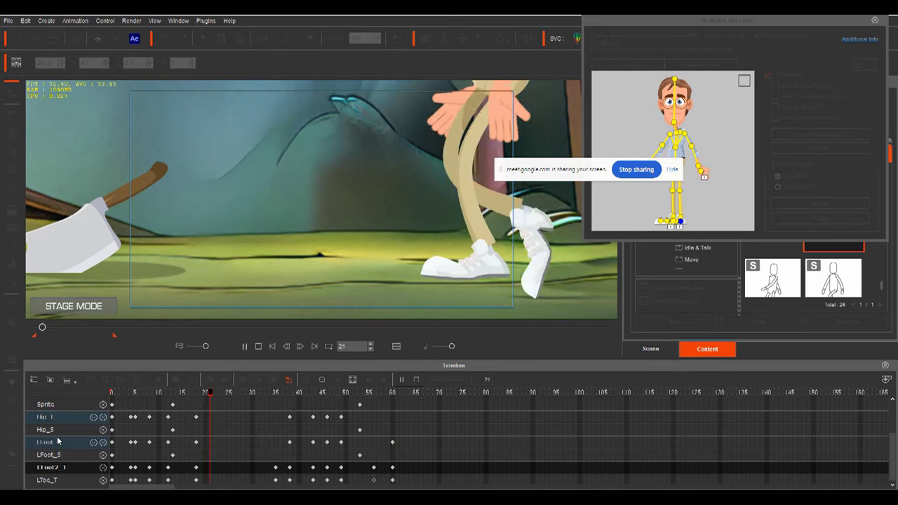
pyautogui.press('space')
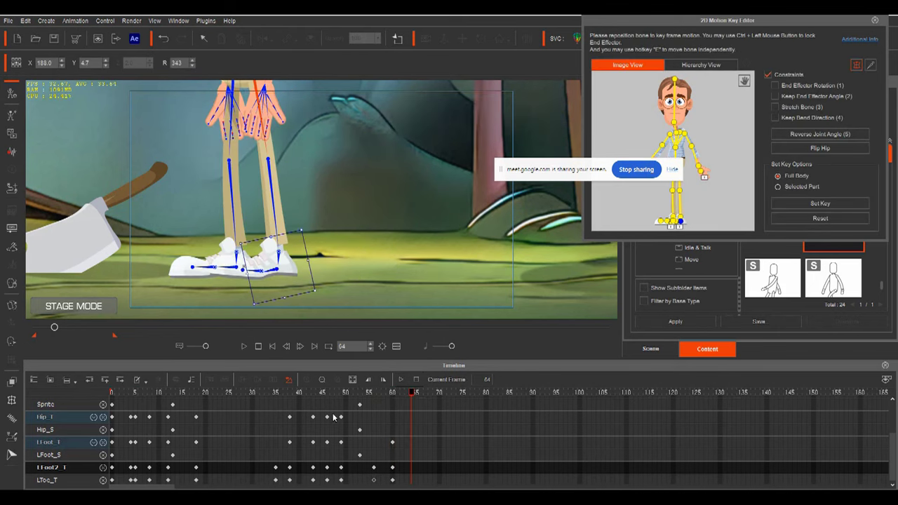
pyautogui.moveTo(409, 396); pyautogui.dragTo(103, 427)
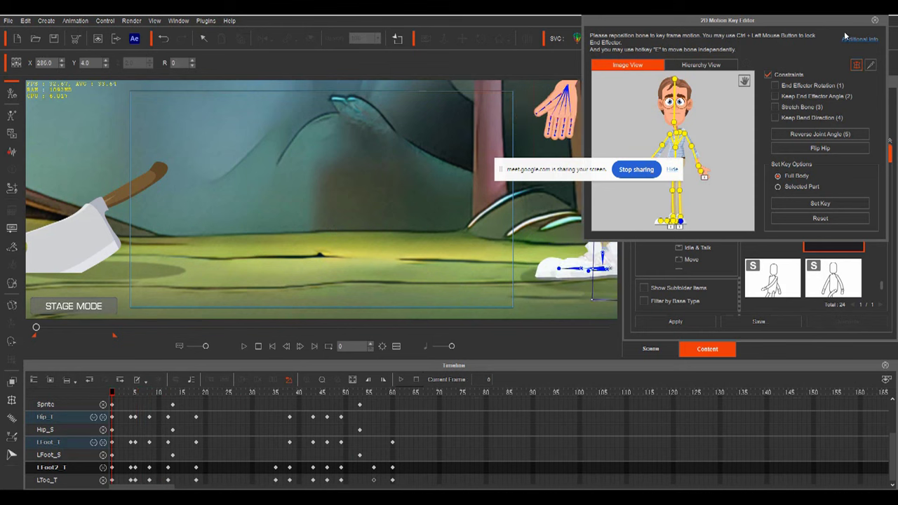
# Close the 2D Motion Key Editor, switch to the camera view and play the walk through the forest scene.
pyautogui.click(875, 21)
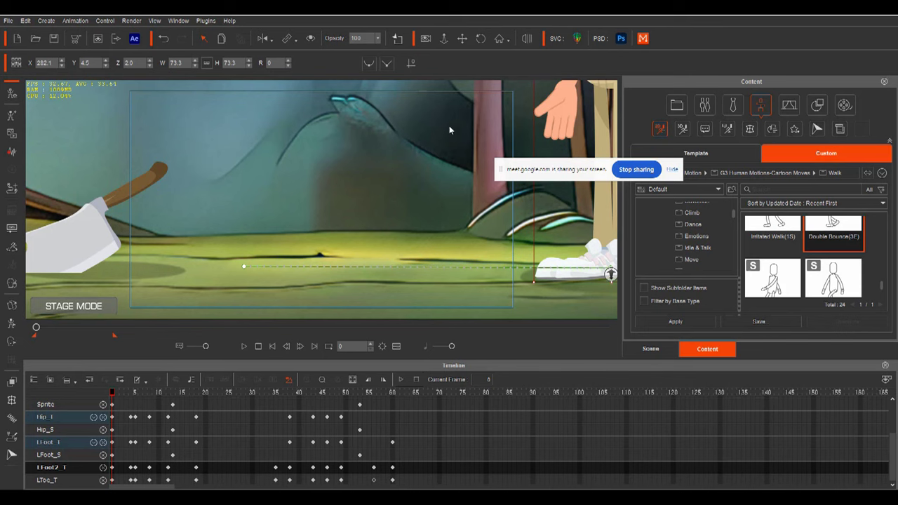
pyautogui.click(425, 38)
pyautogui.press('space')
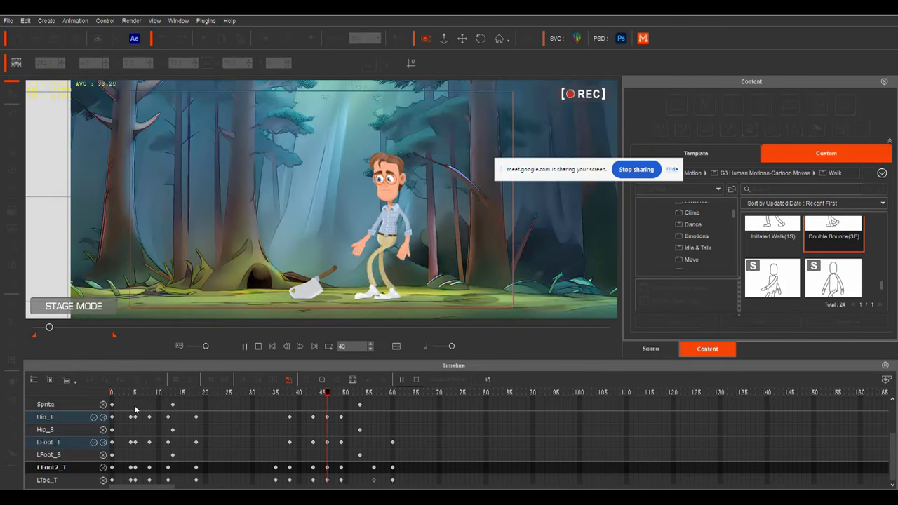
pyautogui.press('space')
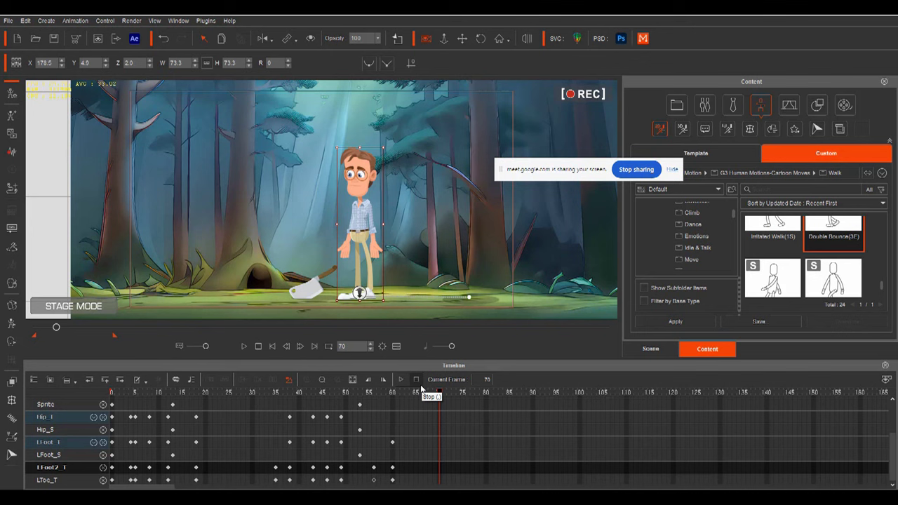
# Return to frame 0 and hide the man's Motion track in the timeline.
pyautogui.moveTo(442, 393); pyautogui.dragTo(35, 445)
pyautogui.scroll(2, 474, 421)
pyautogui.click(508, 402)
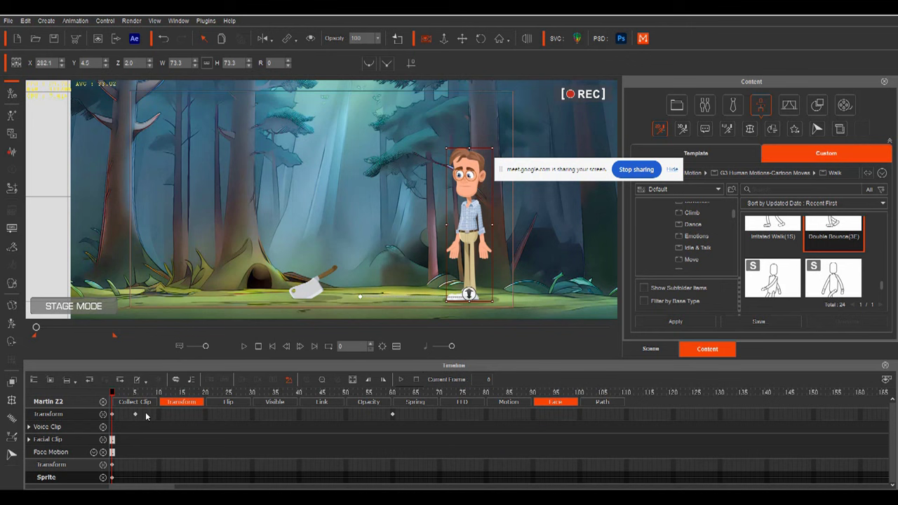
# Expand the man's Facial Clip track and open the Face Key Editor, placing it clear of the stage.
pyautogui.click(29, 439)
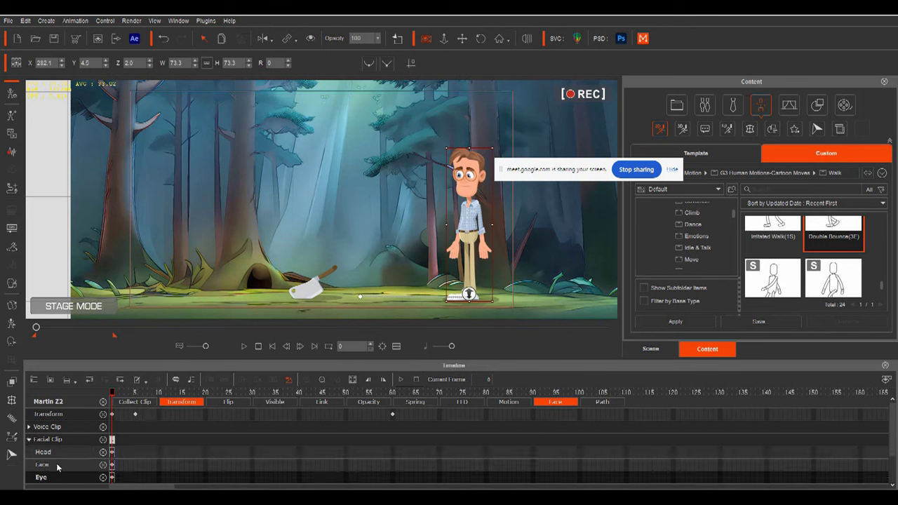
pyautogui.scroll(-1, 59, 468)
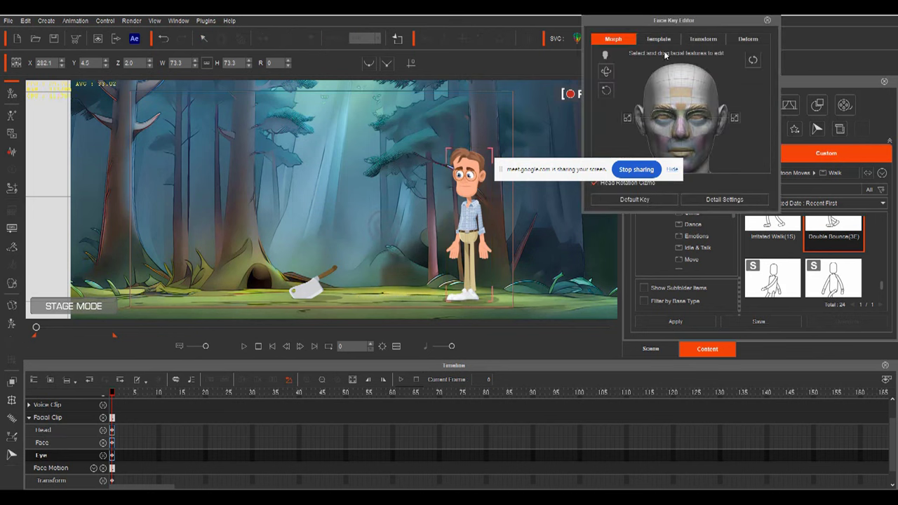
pyautogui.moveTo(672, 23); pyautogui.dragTo(725, 90)
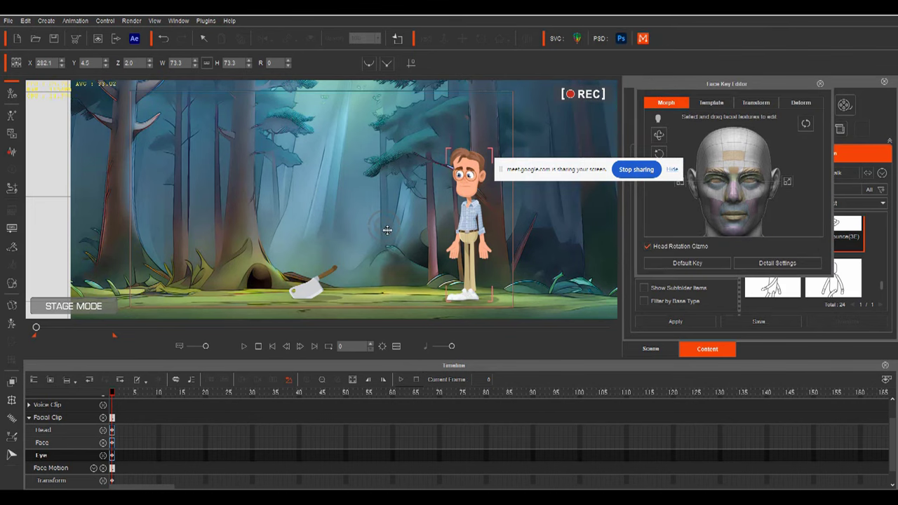
# Add head rotation keys for the man at frames 8, 20 and 30.
pyautogui.moveTo(113, 396); pyautogui.dragTo(149, 395)
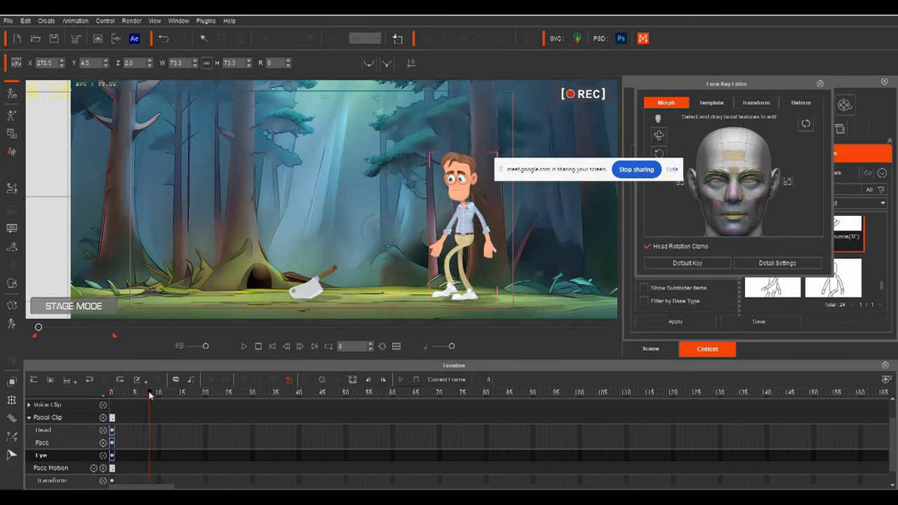
pyautogui.click(150, 429)
pyautogui.moveTo(149, 394); pyautogui.dragTo(205, 406)
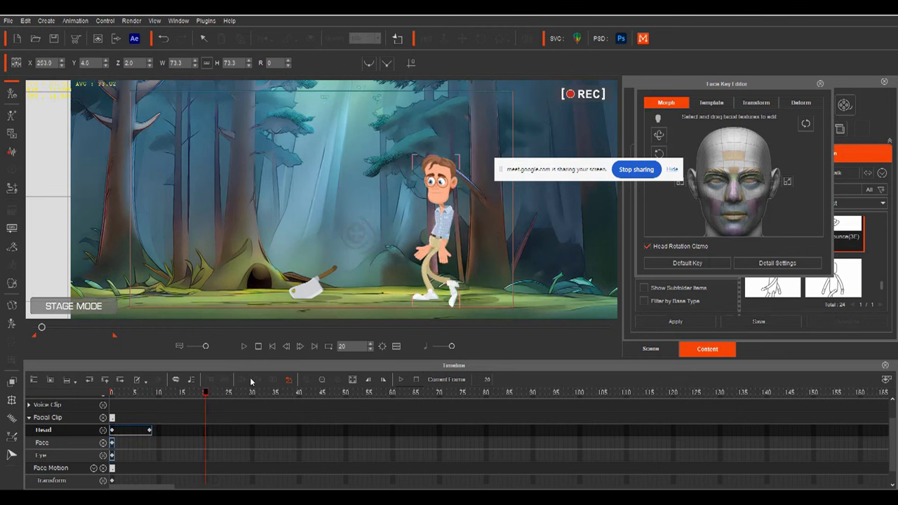
pyautogui.click(377, 237)
pyautogui.moveTo(211, 395); pyautogui.dragTo(252, 394)
pyautogui.click(337, 250)
# Continue the head animation with rotation keys at frames 40, 50 and 61.
pyautogui.moveTo(253, 394); pyautogui.dragTo(301, 394)
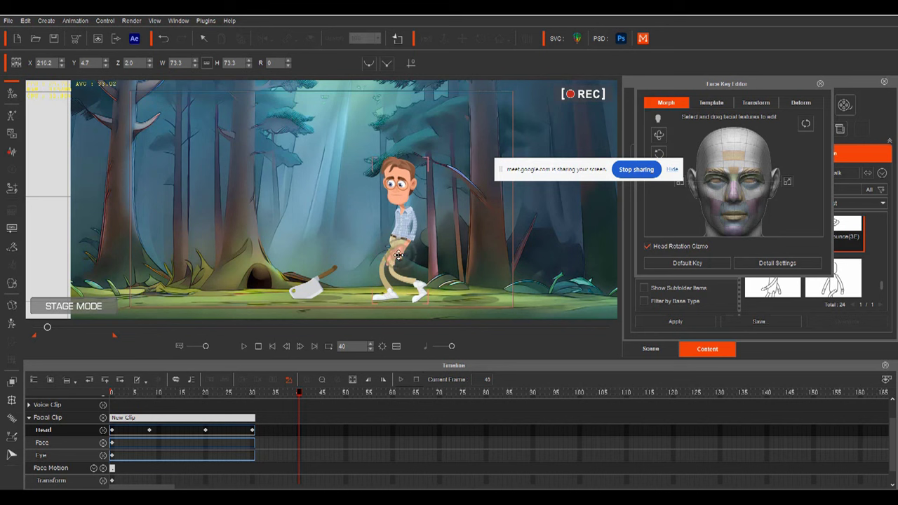
pyautogui.moveTo(300, 393); pyautogui.dragTo(345, 393)
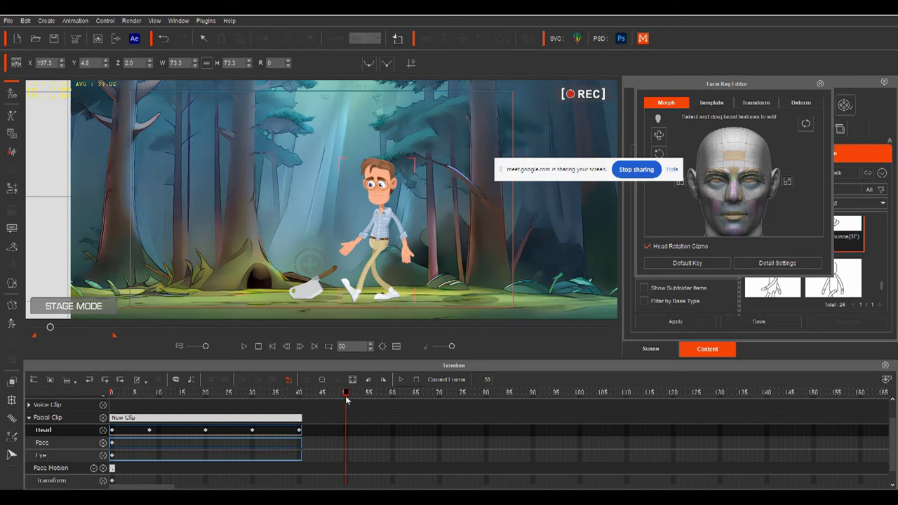
pyautogui.moveTo(379, 261); pyautogui.dragTo(398, 256)
pyautogui.moveTo(346, 394); pyautogui.dragTo(397, 394)
pyautogui.moveTo(294, 258); pyautogui.dragTo(412, 266)
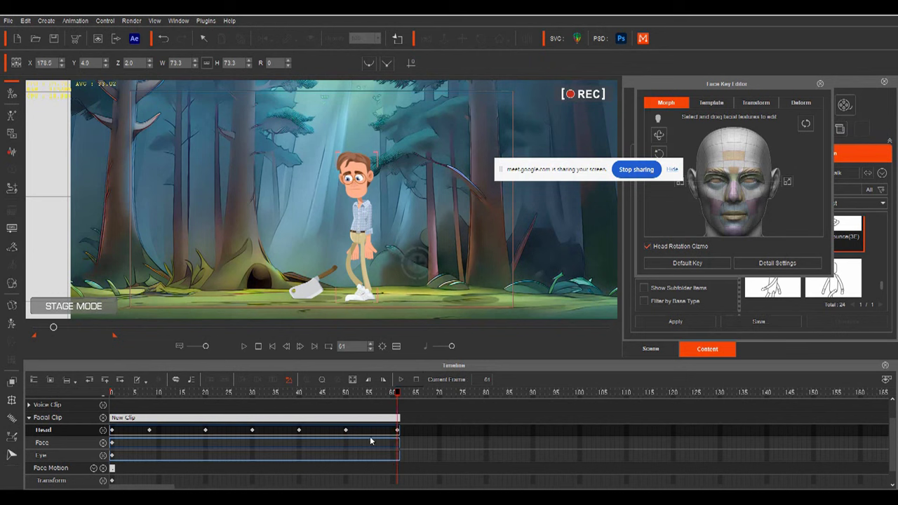
# Play the walk from frame 0 to review the head movement, and return to frame 0.
pyautogui.moveTo(396, 394); pyautogui.dragTo(55, 425)
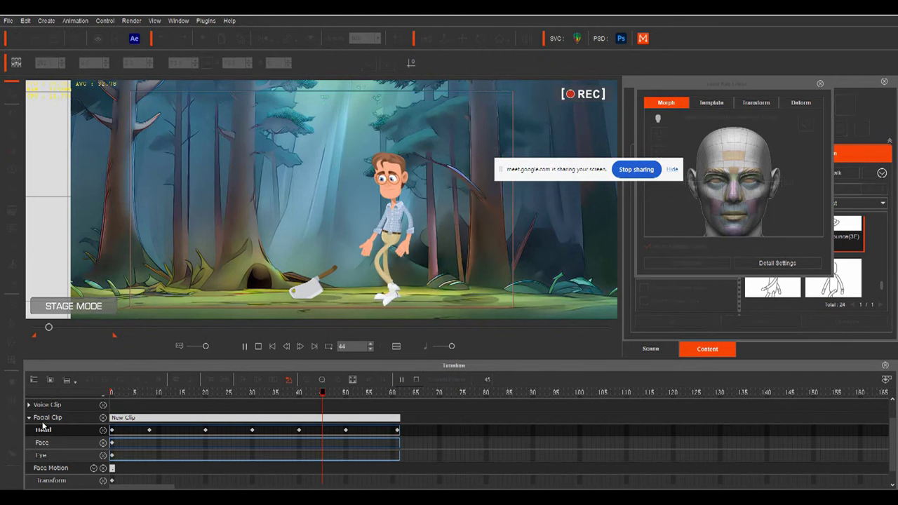
pyautogui.press('space')
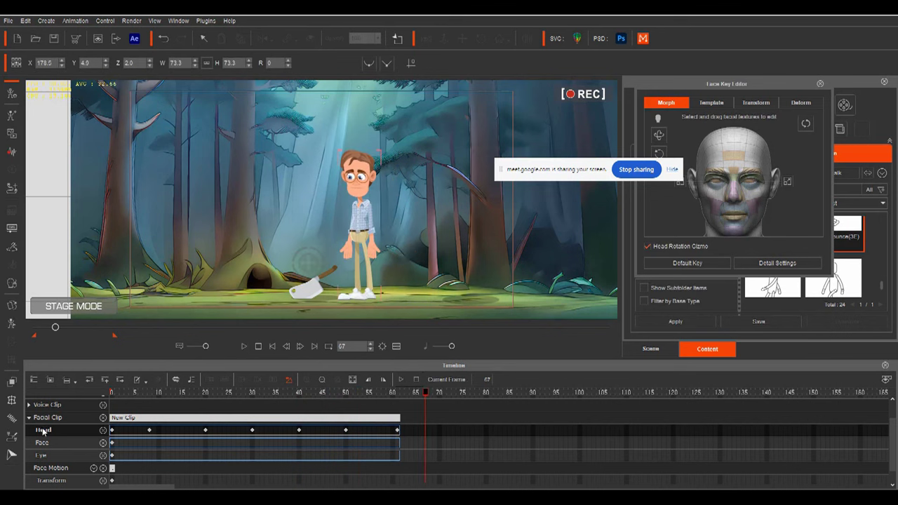
pyautogui.moveTo(430, 394); pyautogui.dragTo(81, 438)
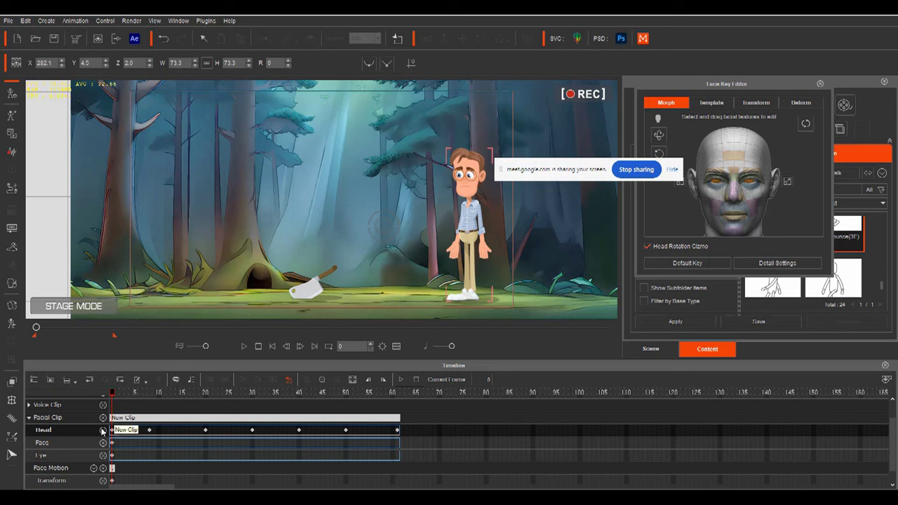
# With only the eyes selected in the face control, add eye movement keys at frames 8, 20, 30, 40, 50 and 61.
pyautogui.moveTo(111, 395); pyautogui.dragTo(149, 395)
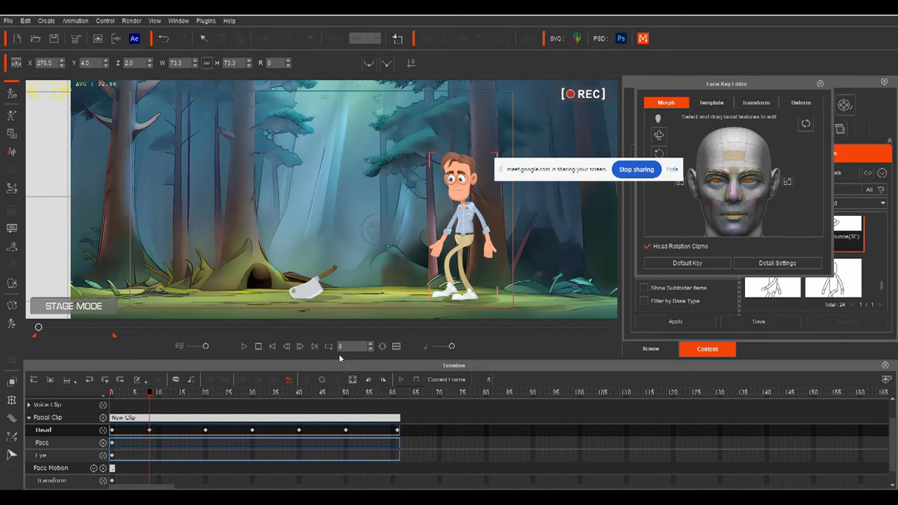
pyautogui.moveTo(149, 395); pyautogui.dragTo(205, 395)
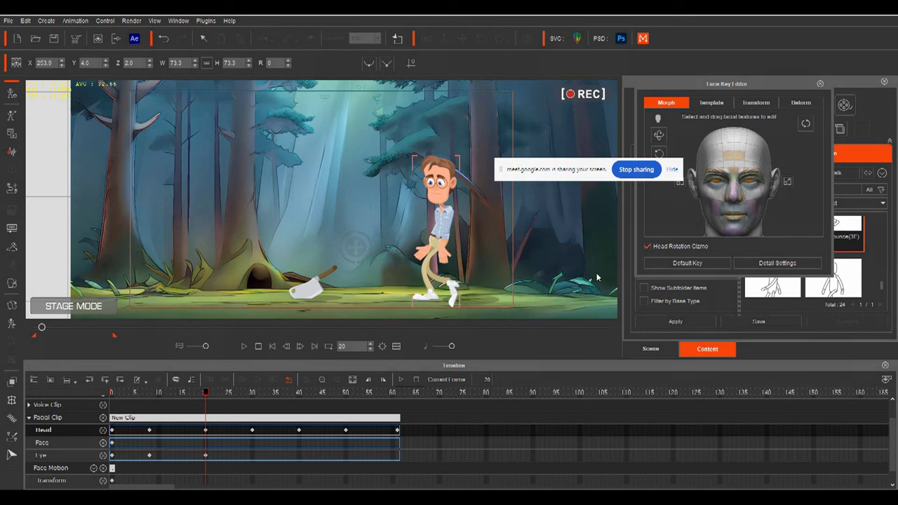
pyautogui.moveTo(205, 395); pyautogui.dragTo(252, 406)
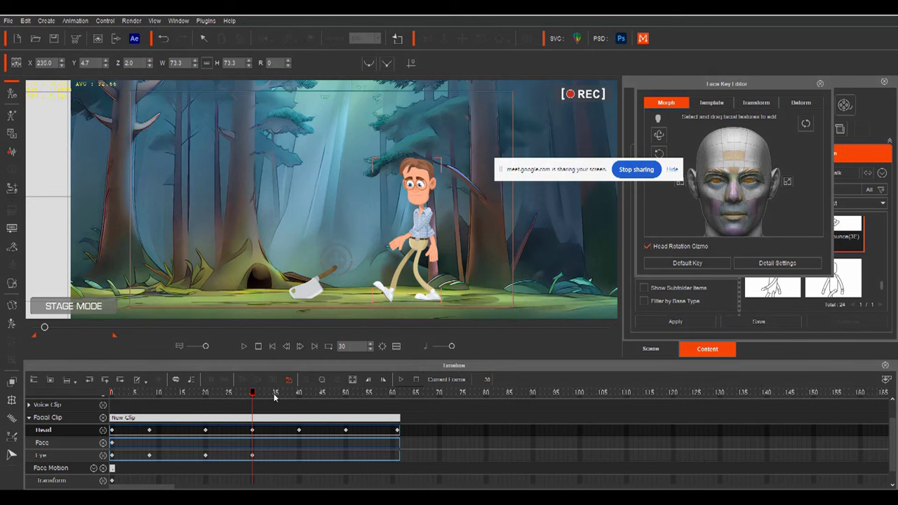
pyautogui.moveTo(254, 395); pyautogui.dragTo(297, 404)
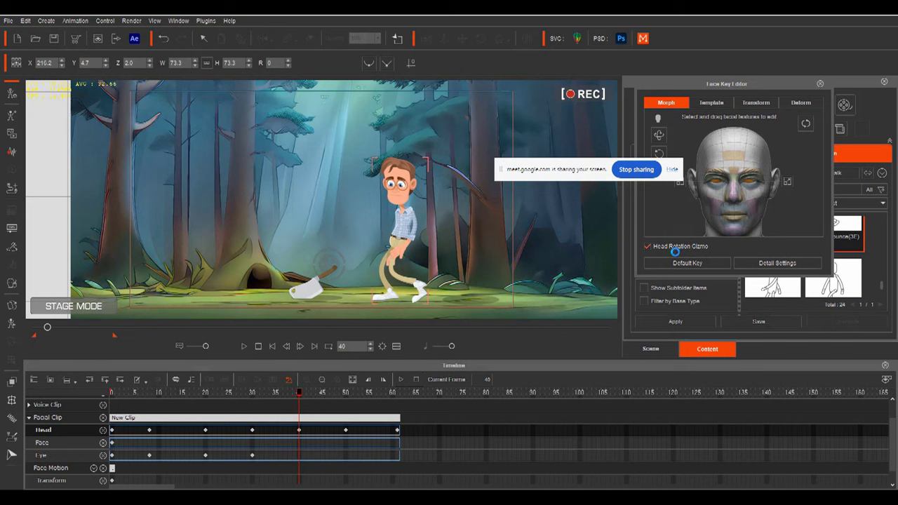
pyautogui.moveTo(303, 396); pyautogui.dragTo(346, 407)
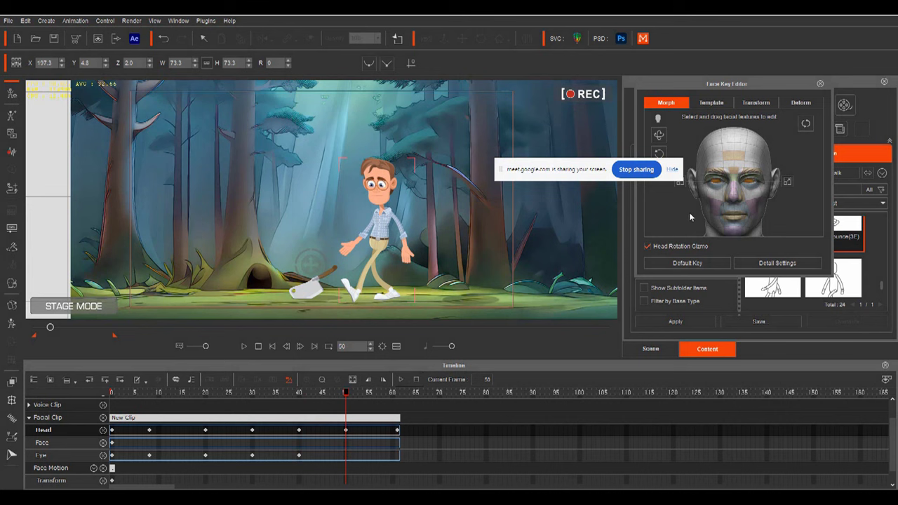
pyautogui.moveTo(344, 396); pyautogui.dragTo(397, 397)
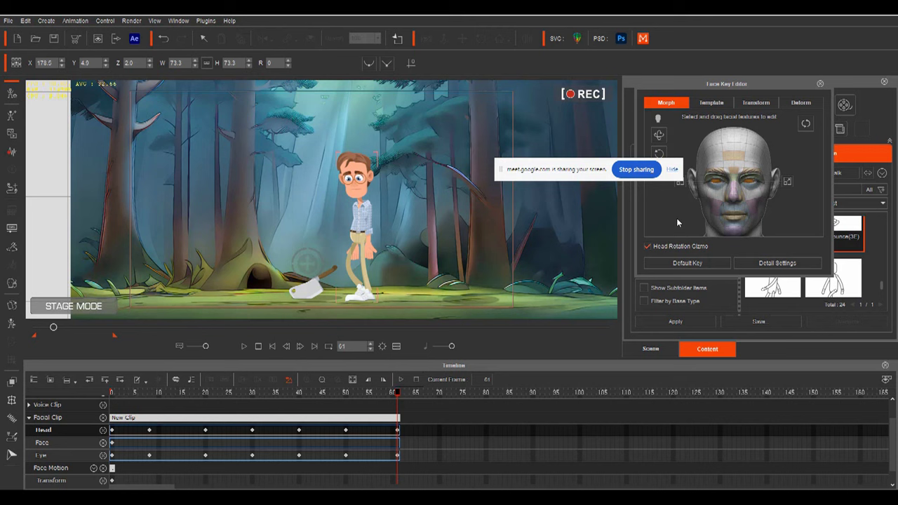
# Play the walk twice to review the combined head and eye movement, and return to frame 0.
pyautogui.moveTo(397, 393); pyautogui.dragTo(350, 393)
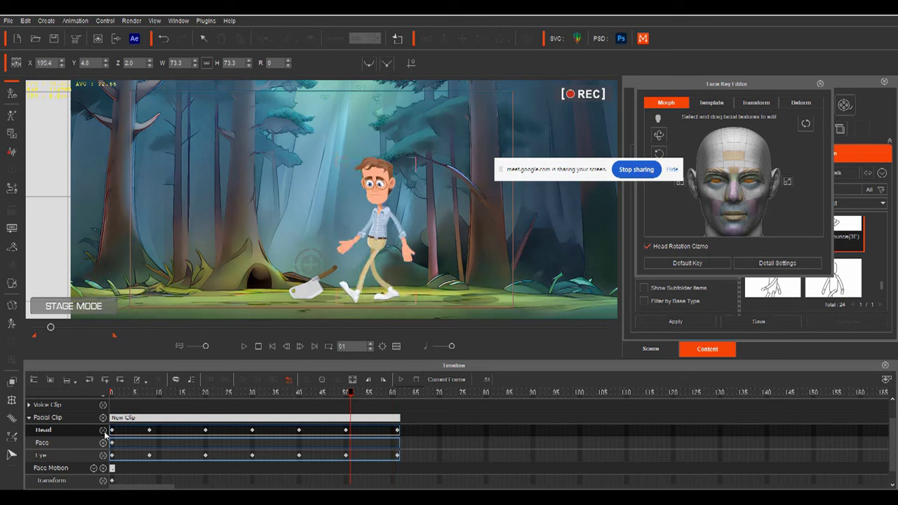
pyautogui.press('space')
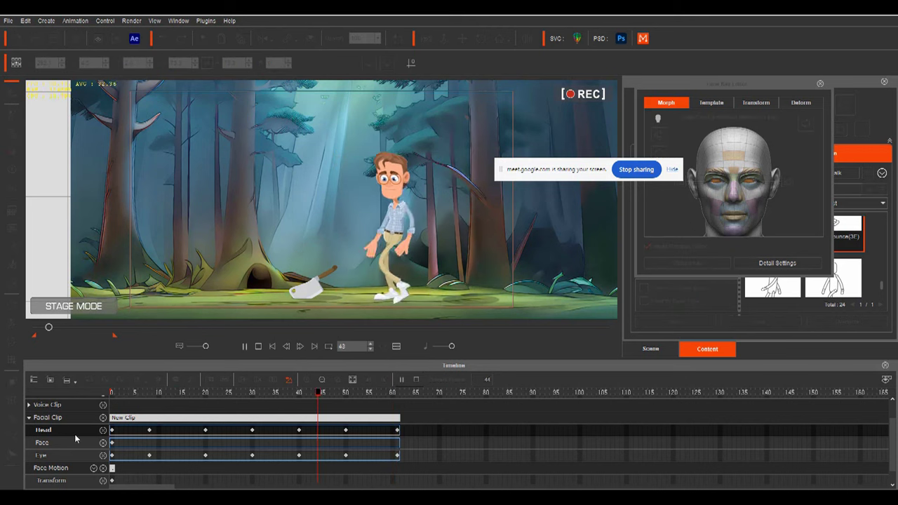
pyautogui.press('space')
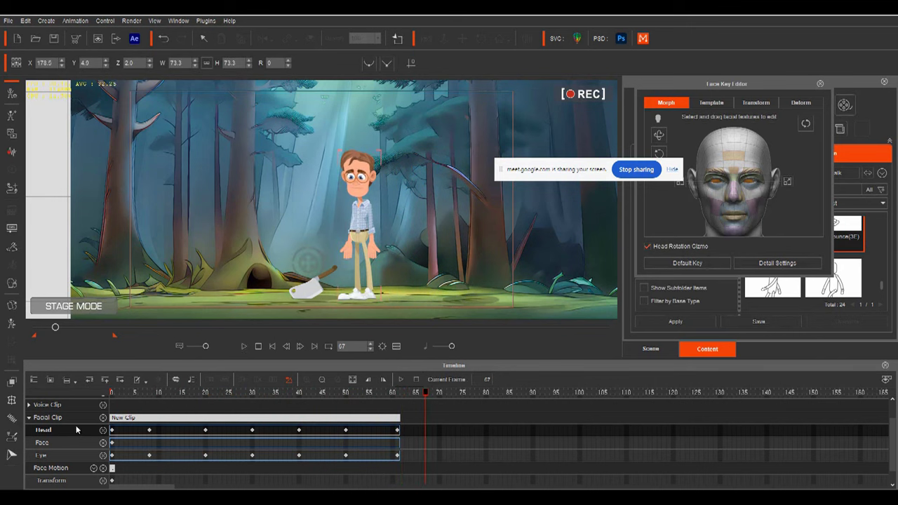
pyautogui.moveTo(425, 393); pyautogui.dragTo(99, 433)
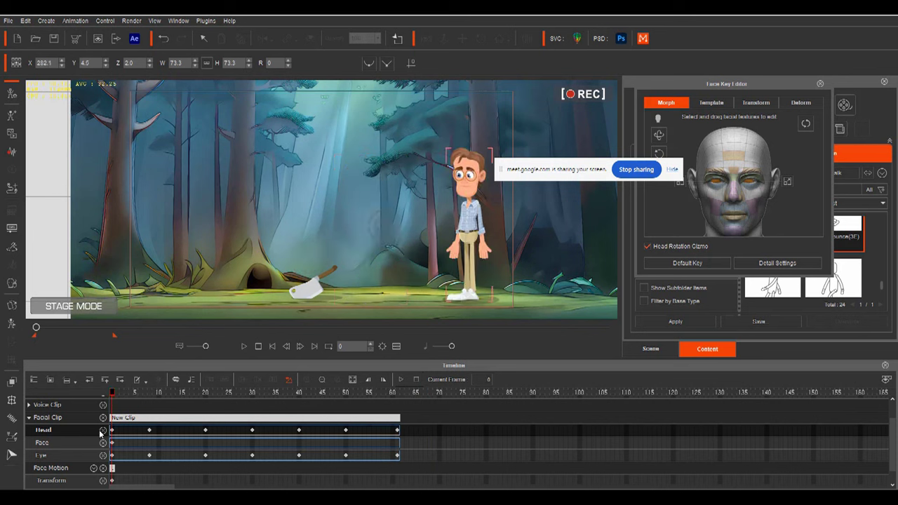
pyautogui.press('space')
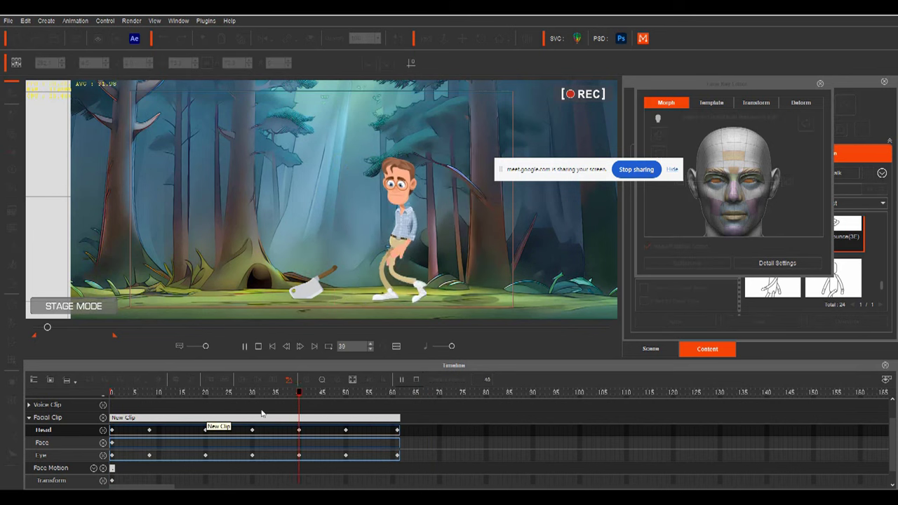
pyautogui.press('space')
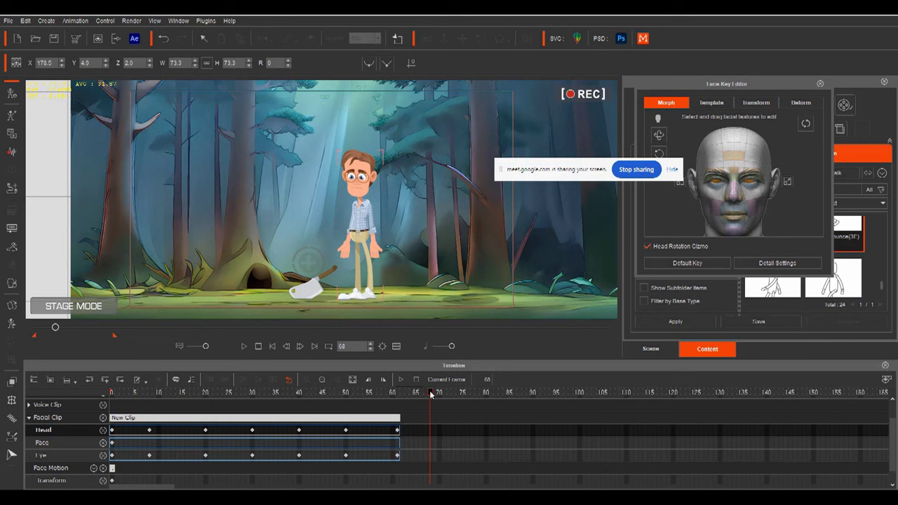
pyautogui.moveTo(431, 394); pyautogui.dragTo(111, 395)
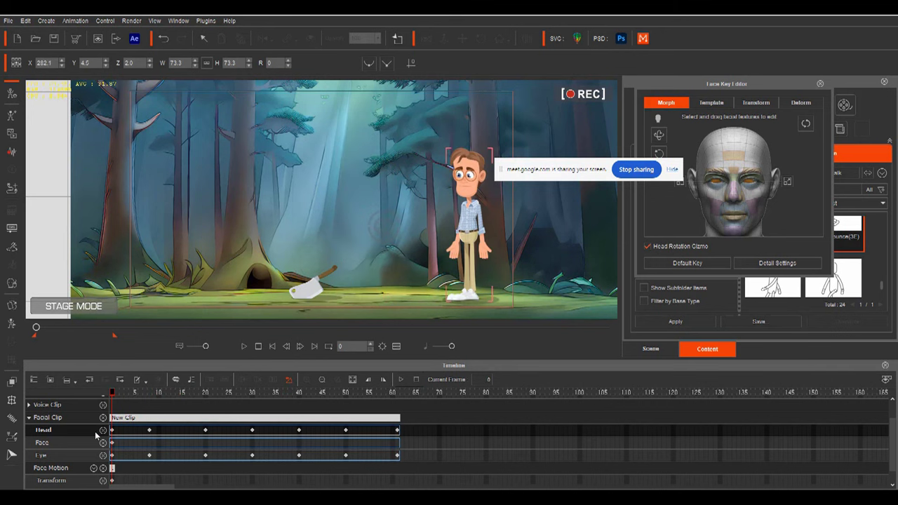
# Open the Sprite Editor in place of the Face Key Editor and select the left eye among the face parts.
pyautogui.click(11, 306)
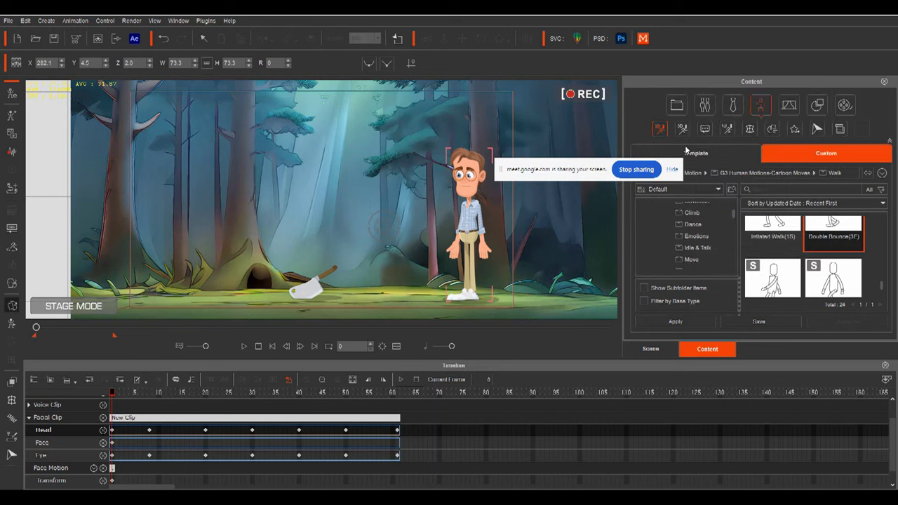
pyautogui.click(802, 62)
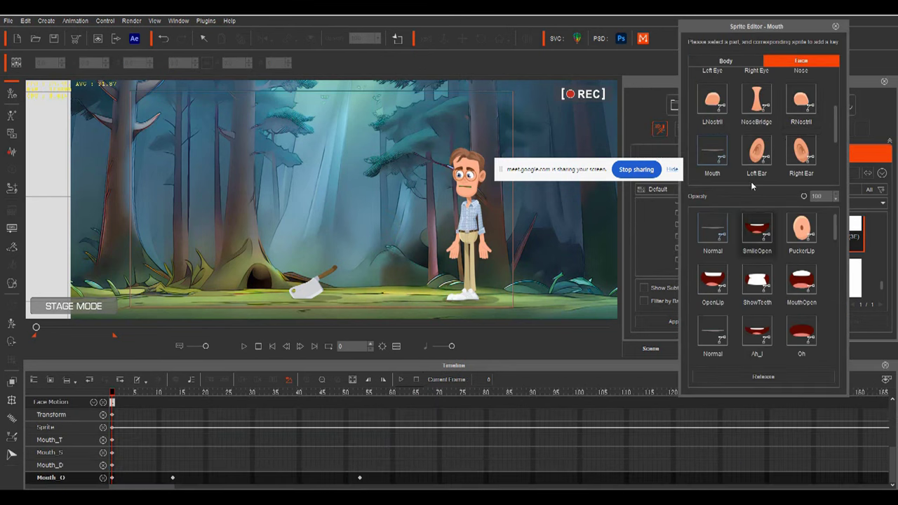
pyautogui.scroll(2, 754, 147)
pyautogui.click(711, 140)
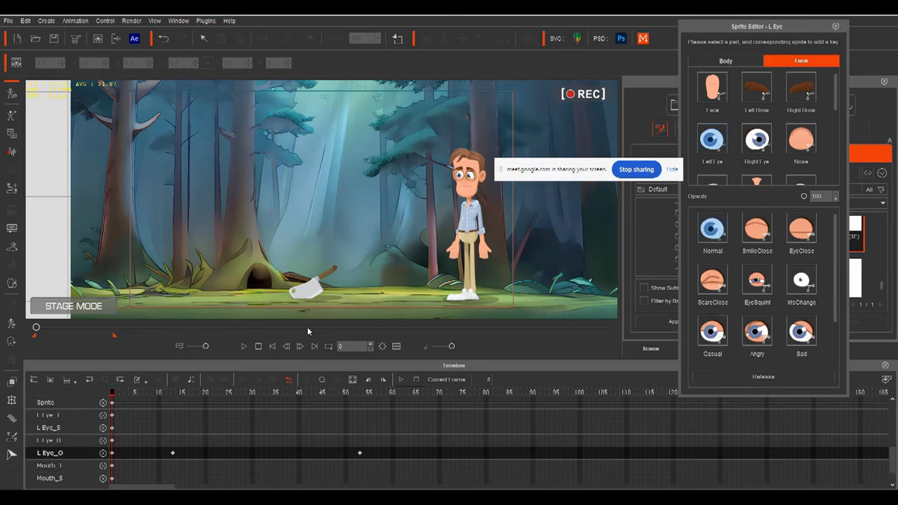
# Play the walk up to frame 24 and set both the left and right eye sprites to EyeClose there.
pyautogui.press('space')
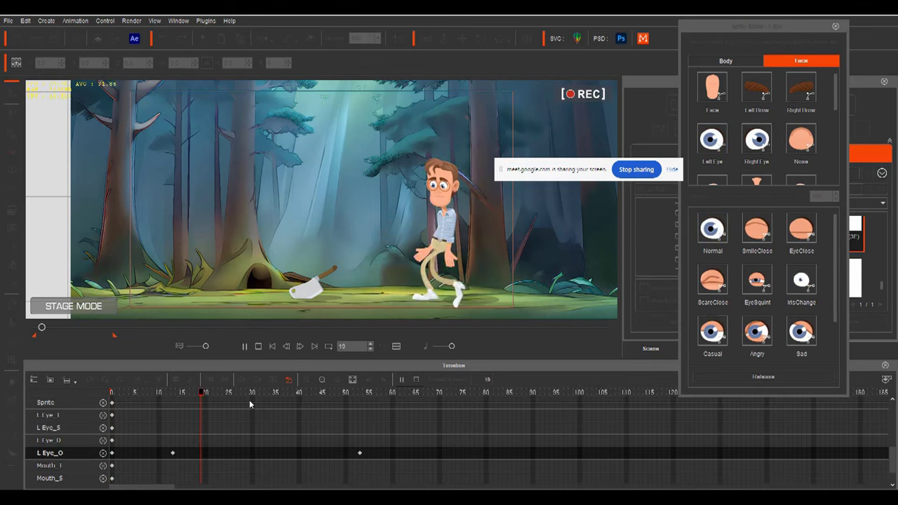
pyautogui.press('space')
pyautogui.click(802, 230)
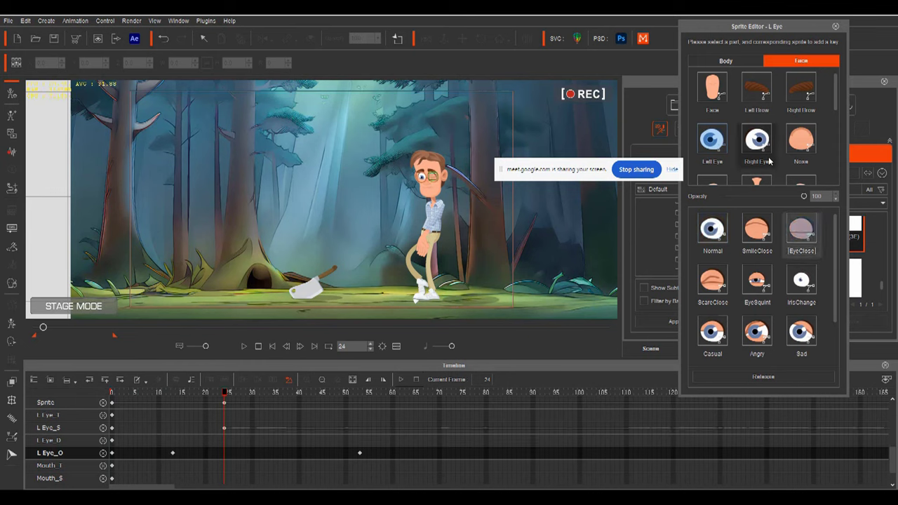
pyautogui.click(802, 228)
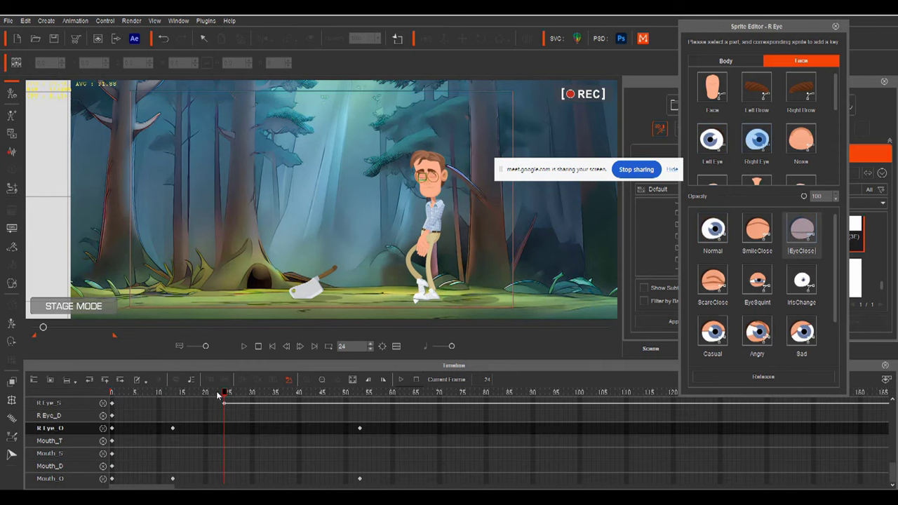
# At frame 28, reopen the man's eyes by setting the right and left eye sprites to Casual.
pyautogui.moveTo(225, 395); pyautogui.dragTo(241, 401)
pyautogui.click(713, 229)
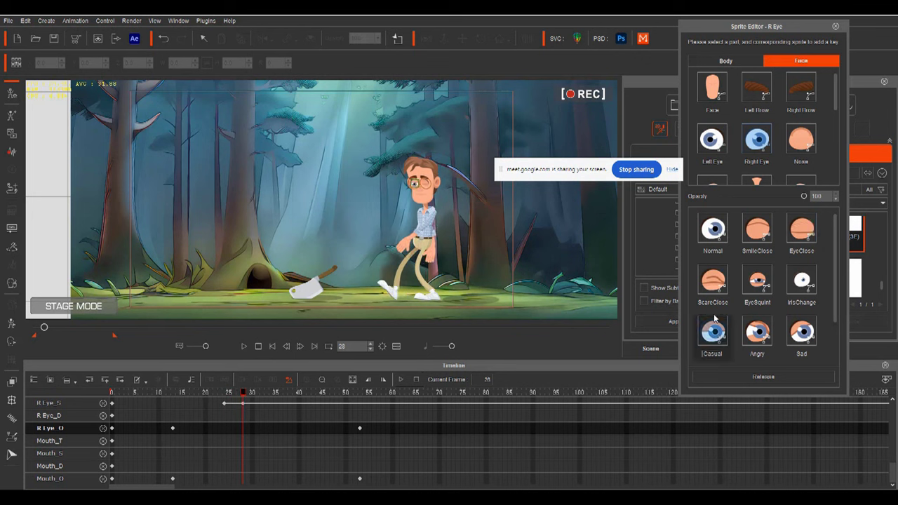
pyautogui.click(721, 140)
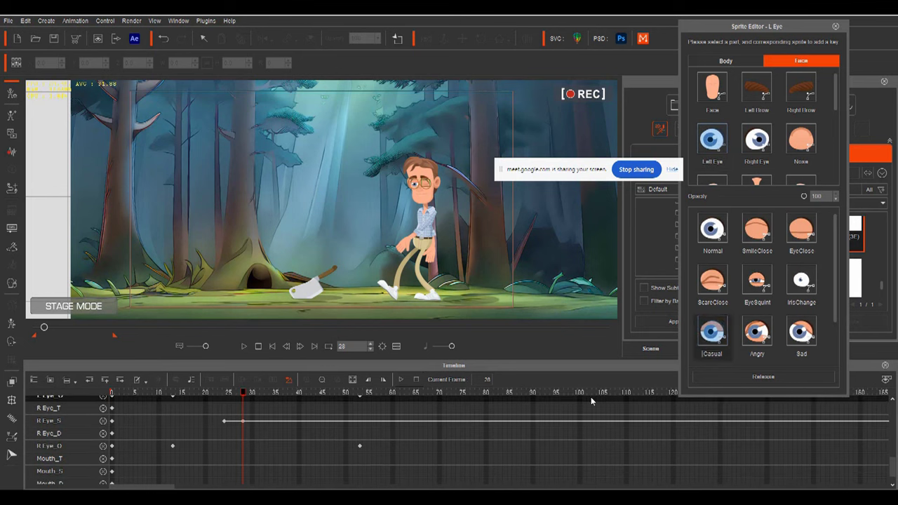
pyautogui.click(713, 334)
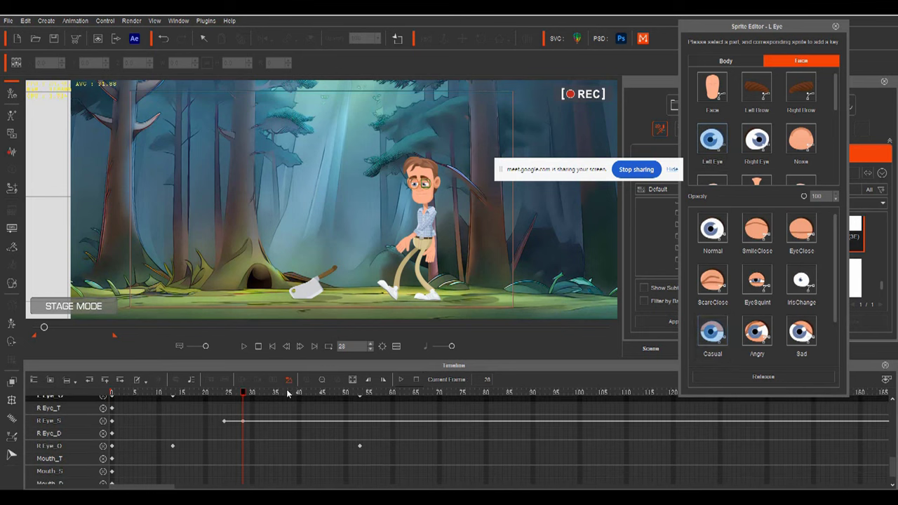
# Return to frame 0 and set the right eye sprite to Casual.
pyautogui.moveTo(243, 394); pyautogui.dragTo(8, 401)
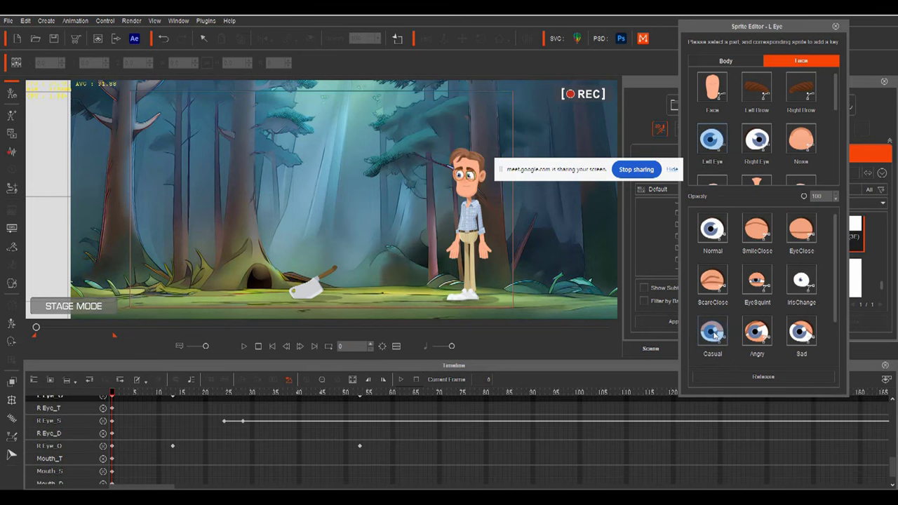
pyautogui.click(750, 140)
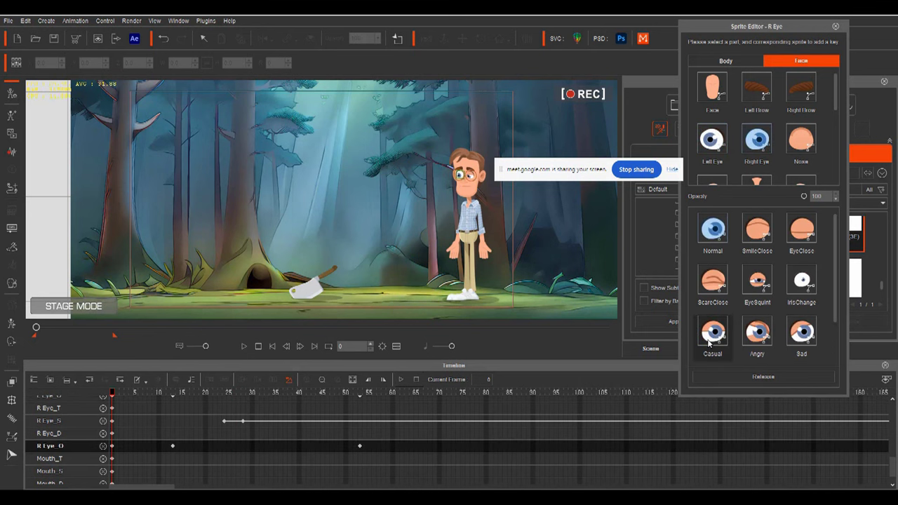
pyautogui.click(713, 332)
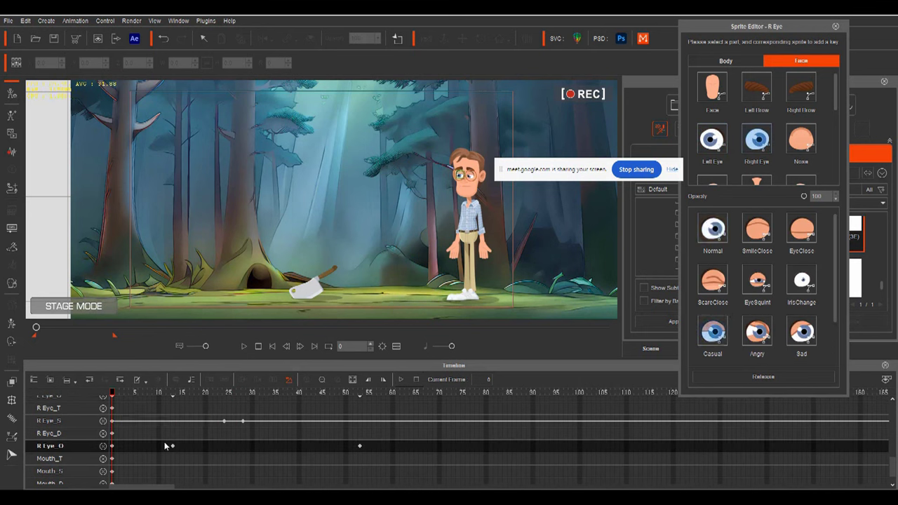
# Play the walk up to frame 69 and set both the right and left eye sprites to EyeClose there.
pyautogui.press('space')
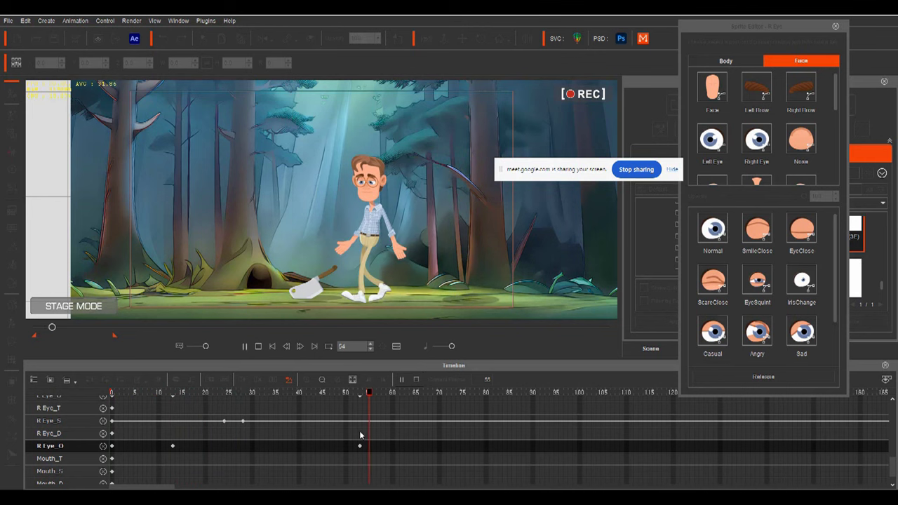
pyautogui.press('space')
pyautogui.click(797, 242)
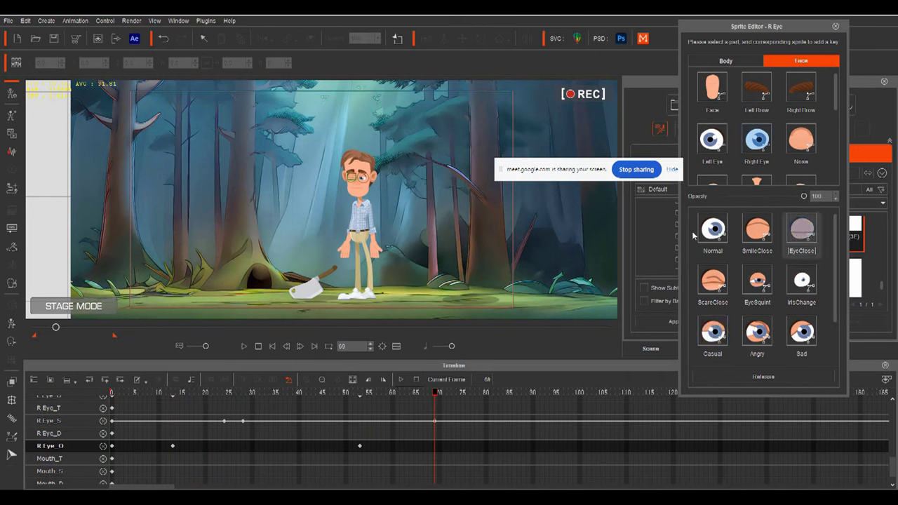
pyautogui.click(712, 144)
pyautogui.click(802, 232)
# At frame 73, reopen the man's eyes by setting the left and right eye sprites to Casual.
pyautogui.moveTo(435, 395); pyautogui.dragTo(453, 409)
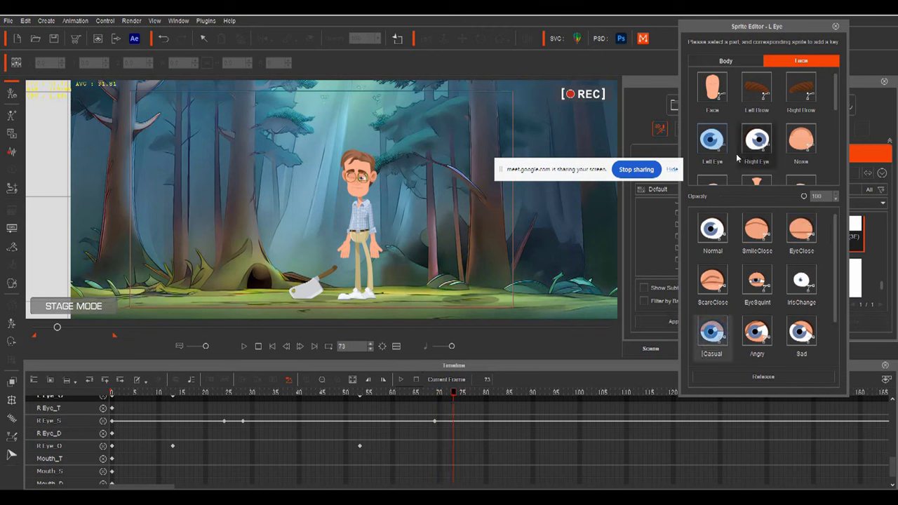
pyautogui.click(757, 138)
pyautogui.click(713, 331)
# Play the walk from frame 0, and replay its last part, to review both blinks.
pyautogui.moveTo(454, 391); pyautogui.dragTo(23, 420)
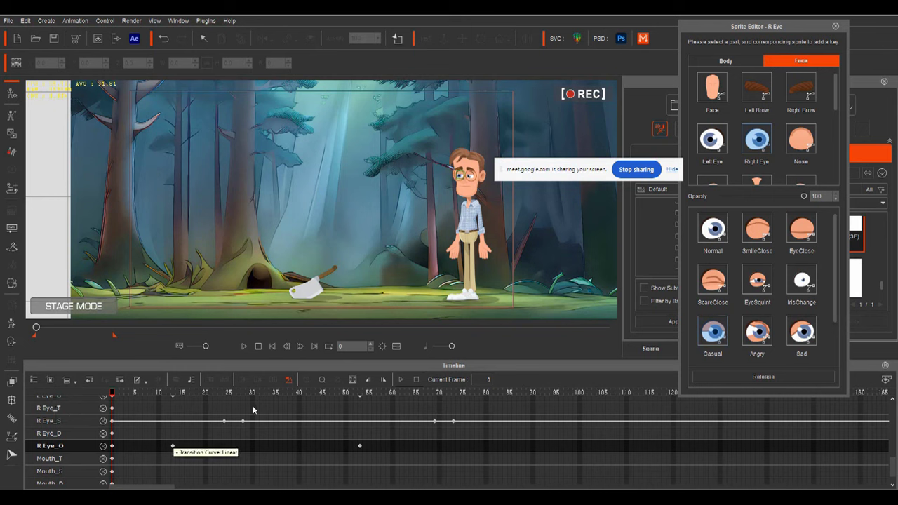
pyautogui.press('space')
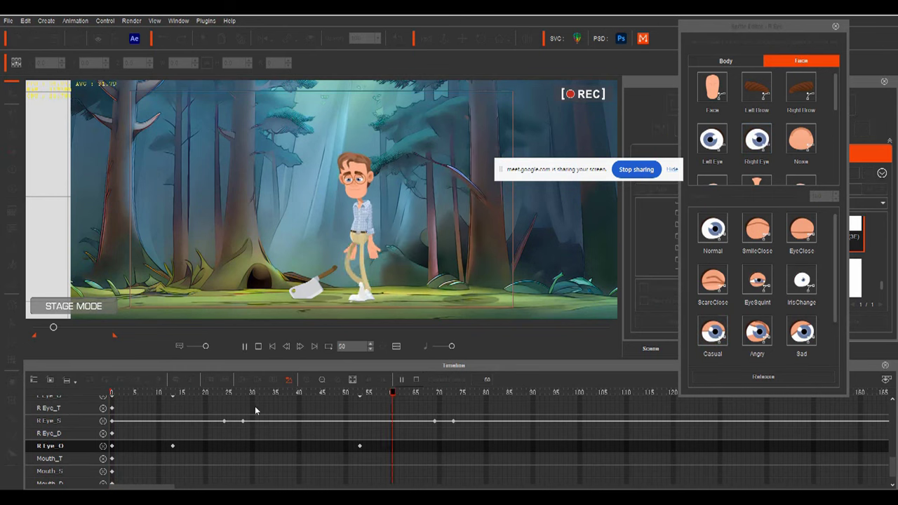
pyautogui.press('space')
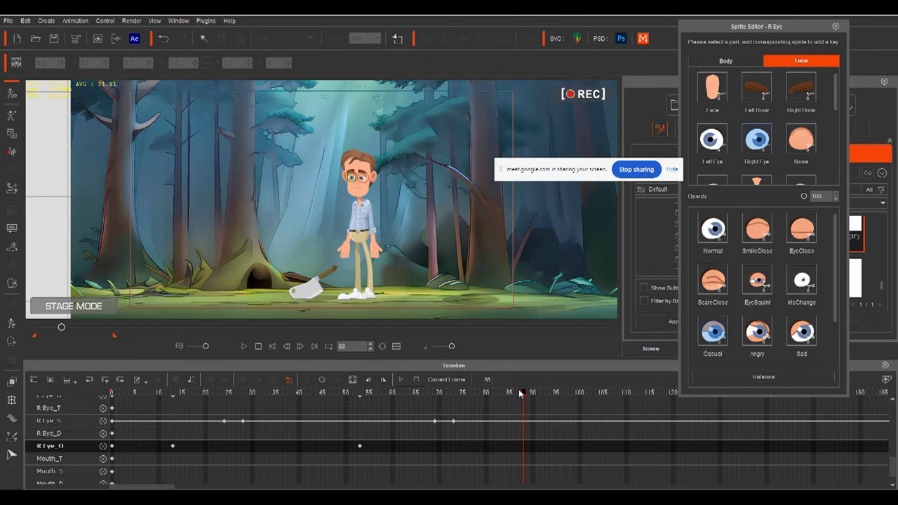
pyautogui.press('space')
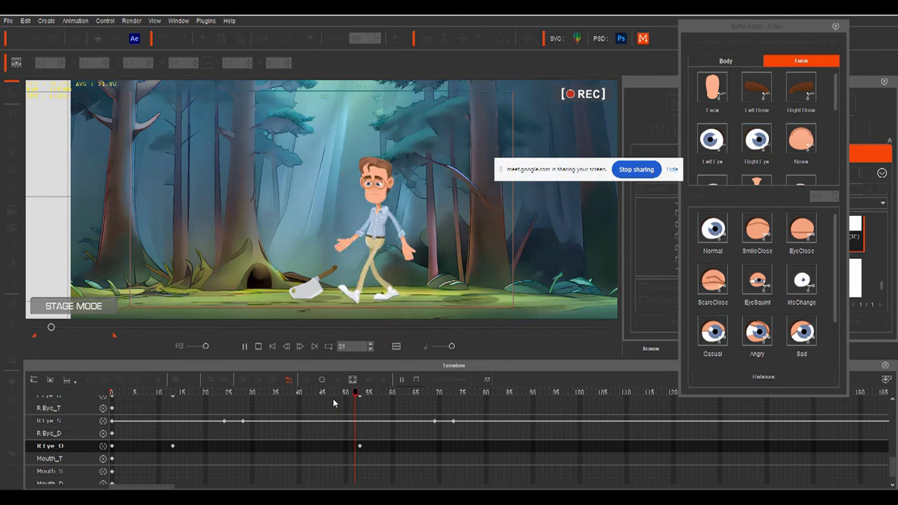
pyautogui.press('space')
# Open the 2D Motion Key Editor in place of the Sprite Editor and set a full-body key at frame 72.
pyautogui.click(11, 324)
pyautogui.moveTo(756, 85); pyautogui.dragTo(716, 68)
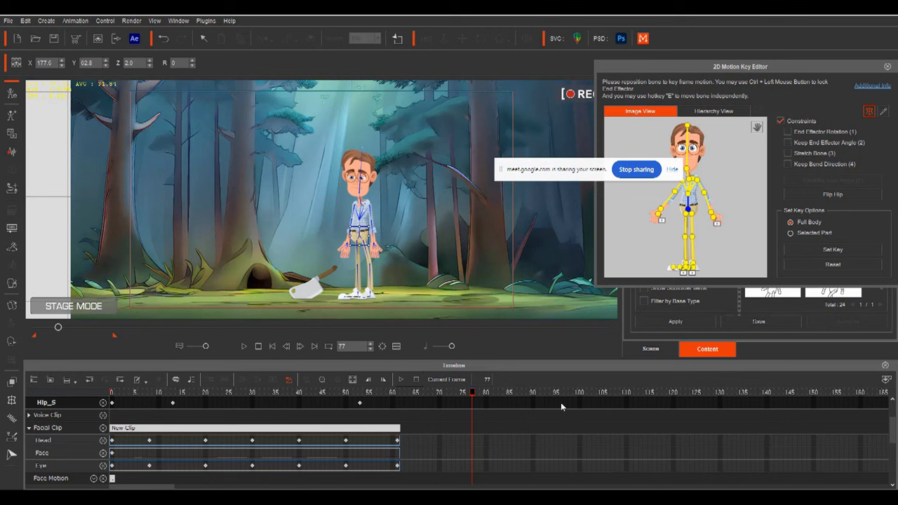
pyautogui.moveTo(440, 397); pyautogui.dragTo(331, 407)
pyautogui.press('space')
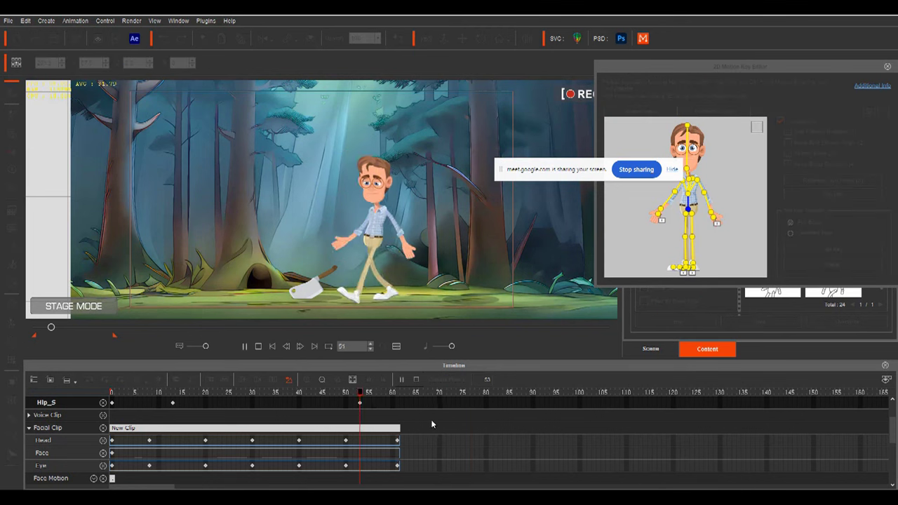
pyautogui.press('space')
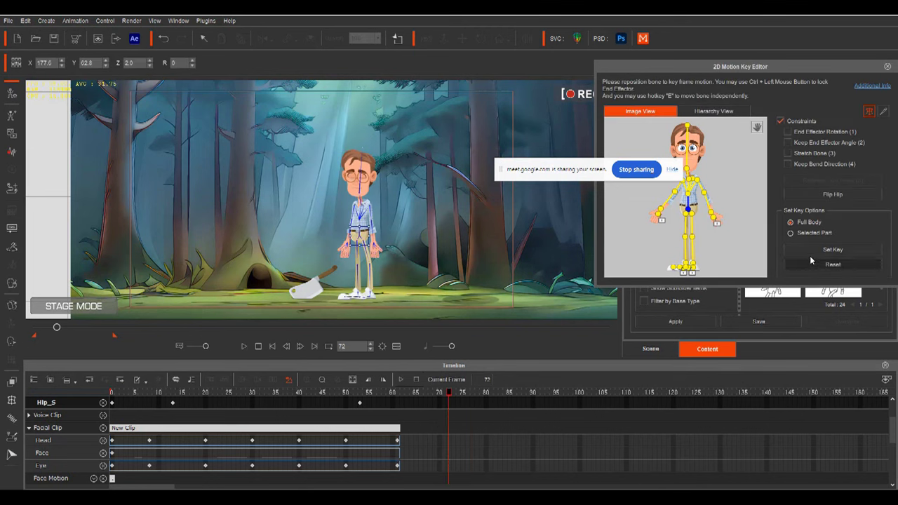
pyautogui.scroll(2, 463, 435)
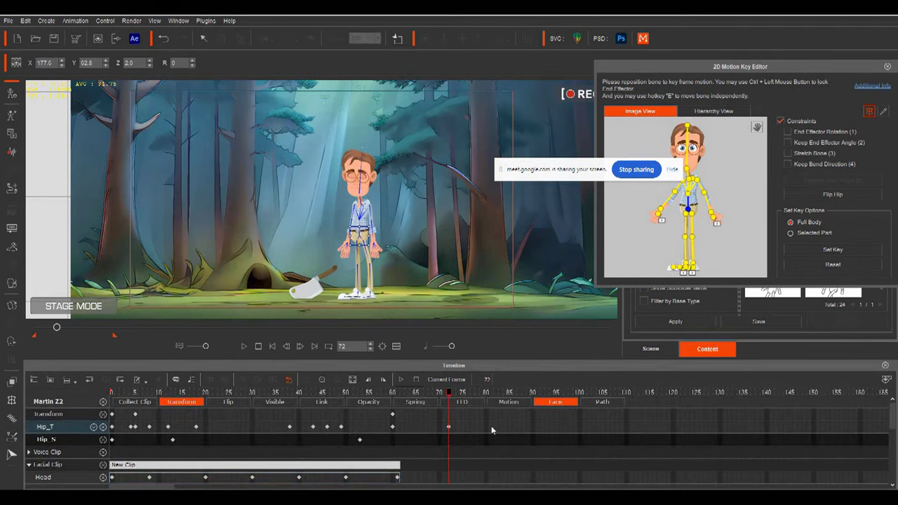
# Show the man's Motion track in the timeline and set another full-body key at frame 78.
pyautogui.click(517, 403)
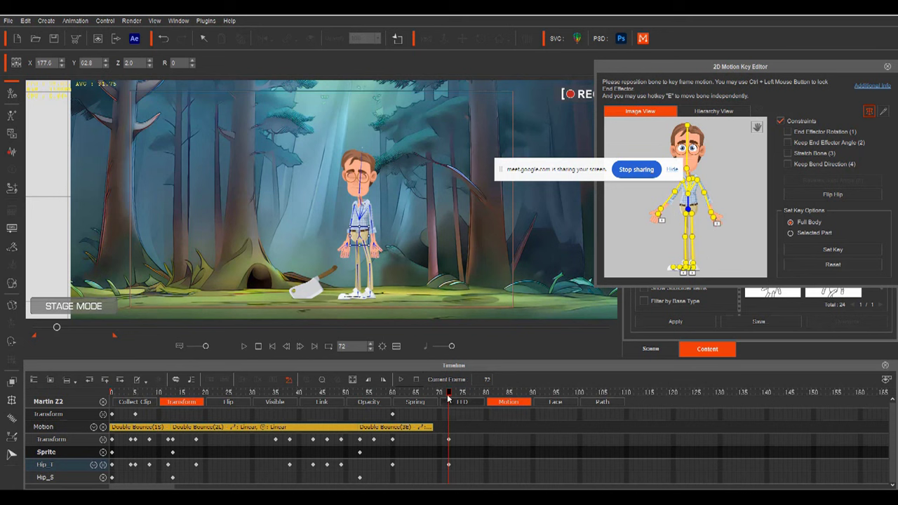
pyautogui.moveTo(450, 393); pyautogui.dragTo(479, 407)
pyautogui.click(809, 249)
# Play the end of the walk from about frame 55 to check how the man comes to a stop.
pyautogui.moveTo(480, 394); pyautogui.dragTo(368, 409)
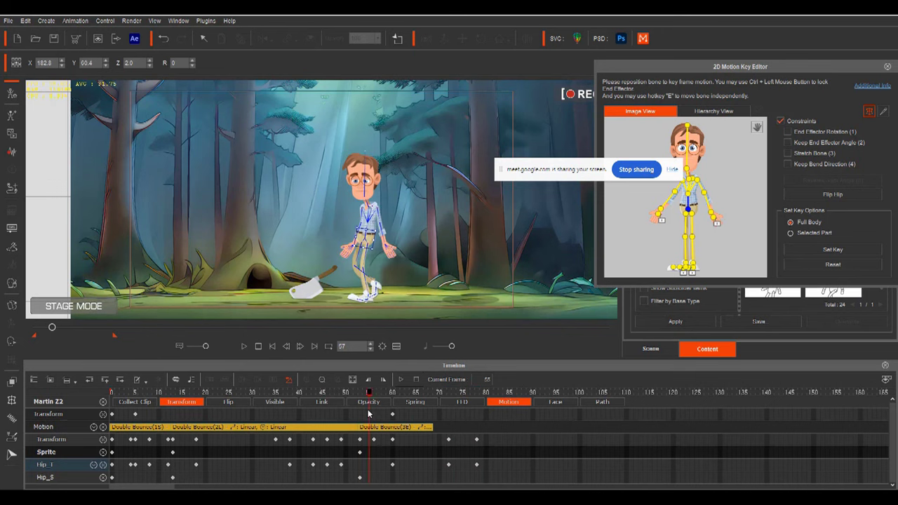
pyautogui.press('space')
pyautogui.press('space')
pyautogui.moveTo(512, 405); pyautogui.dragTo(532, 407)
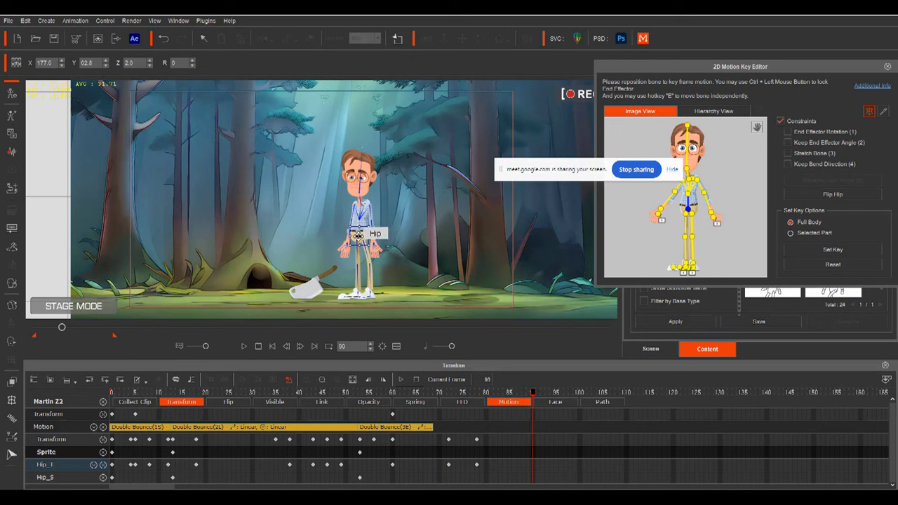
pyautogui.moveTo(357, 235); pyautogui.dragTo(365, 244)
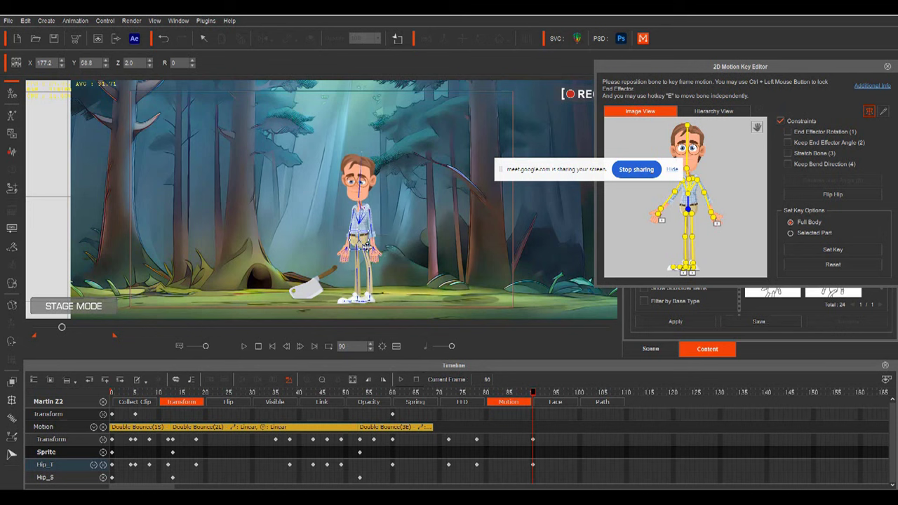
pyautogui.hotkey('ctrl', 'z')
# Lock both feet at frame 78, then at frame 88 lower the hip and tilt the body forward to a rotation of about 328.
pyautogui.moveTo(496, 399); pyautogui.dragTo(479, 400)
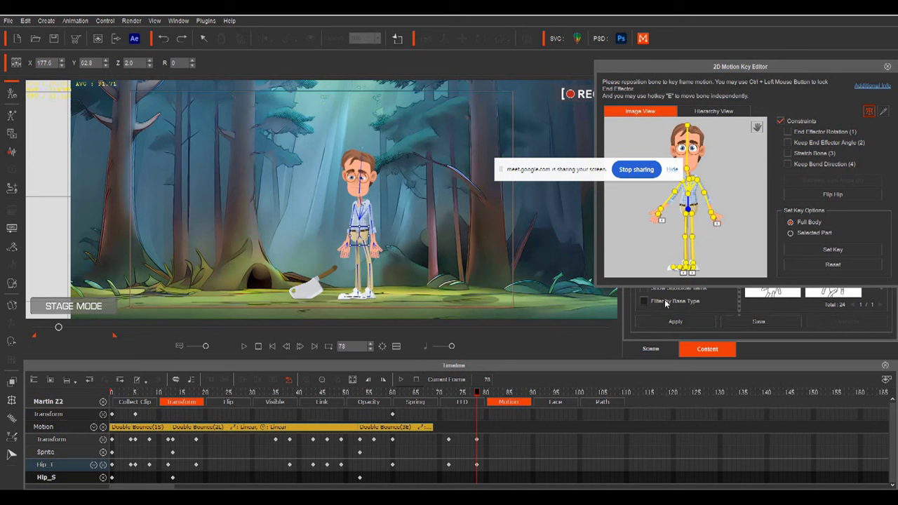
pyautogui.click(684, 278)
pyautogui.moveTo(477, 397); pyautogui.dragTo(525, 405)
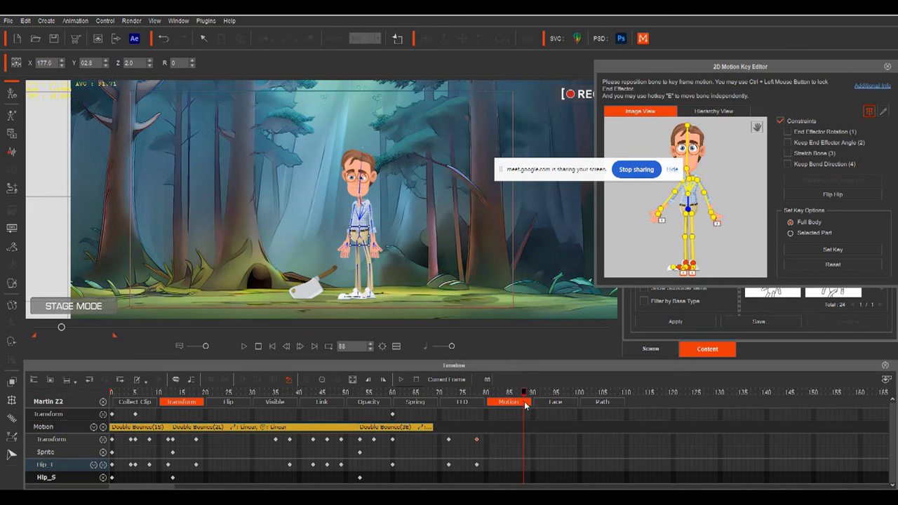
pyautogui.moveTo(359, 236); pyautogui.dragTo(378, 264)
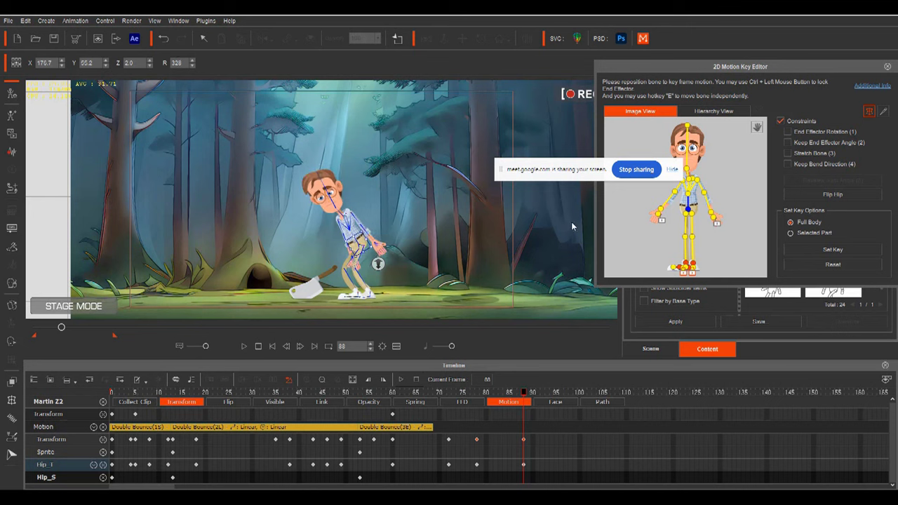
# At frame 88, reach the right hand toward the cleaver and bend the right forearm with Stretch Bone enabled.
pyautogui.click(660, 216)
pyautogui.moveTo(355, 248); pyautogui.dragTo(328, 253)
pyautogui.click(788, 153)
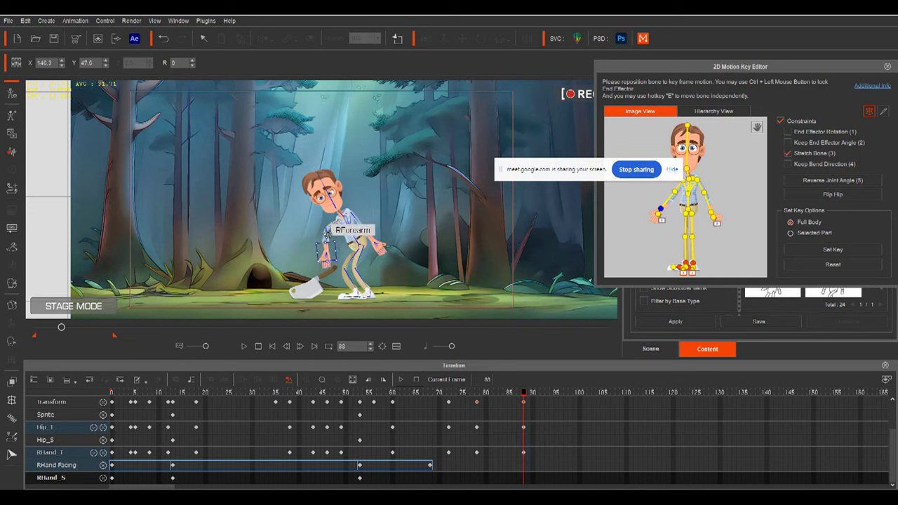
pyautogui.moveTo(325, 249)
pyautogui.mouseDown()
pyautogui.moveTo(321, 236)
pyautogui.moveTo(332, 250)
pyautogui.mouseUp()
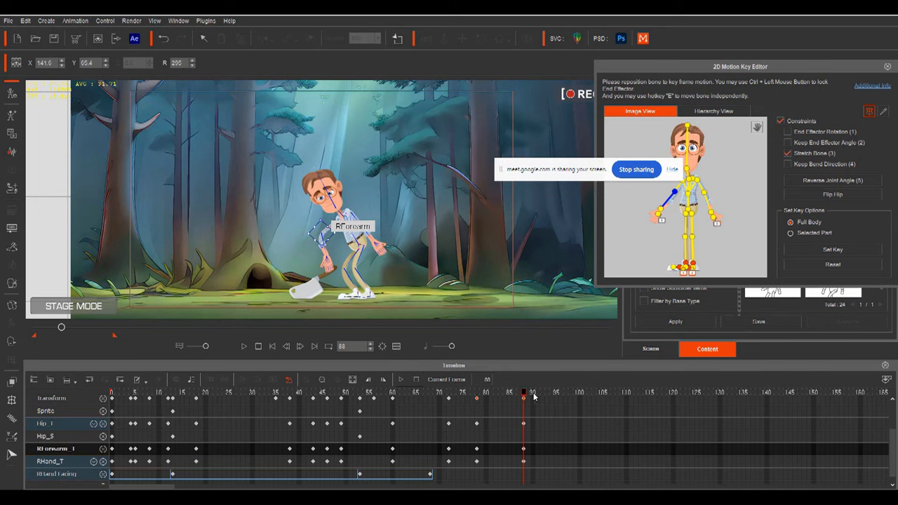
# Play the end of the walk and the bend toward the cleaver twice to review the motion.
pyautogui.moveTo(526, 396); pyautogui.dragTo(409, 414)
pyautogui.press('space')
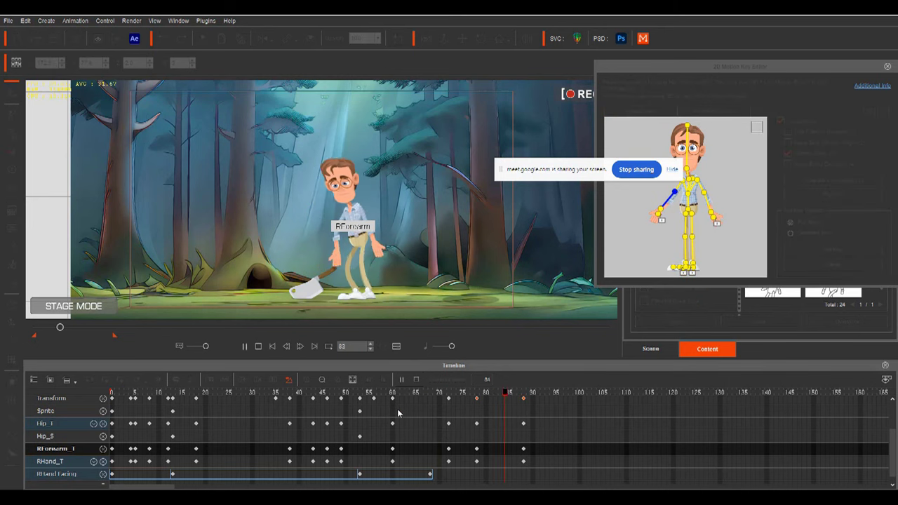
pyautogui.moveTo(567, 396); pyautogui.dragTo(395, 424)
pyautogui.press('space')
pyautogui.press('space')
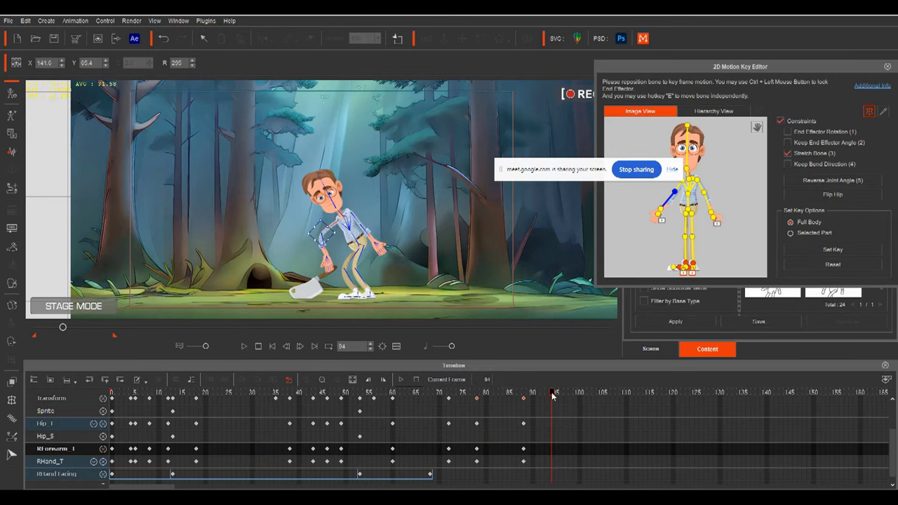
# At frame 83, reposition the right hand slightly higher so the arm bends partway through the reach.
pyautogui.moveTo(554, 394); pyautogui.dragTo(499, 394)
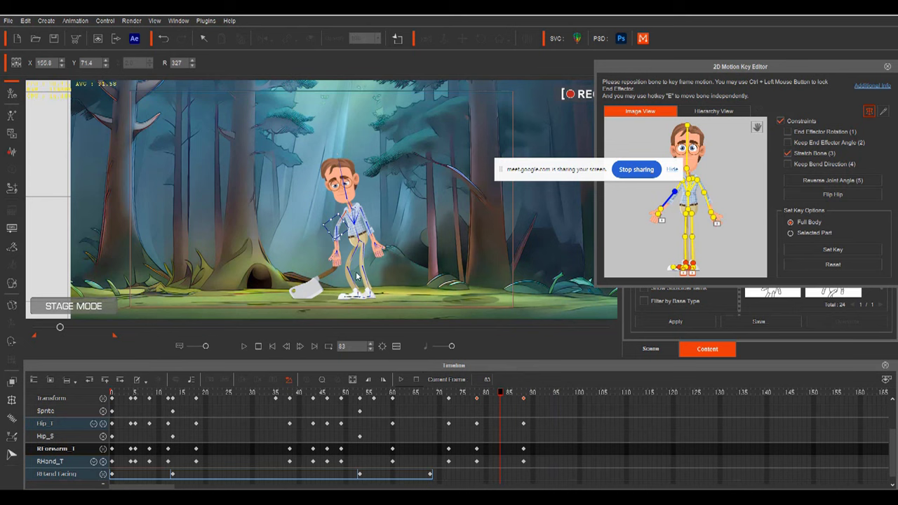
pyautogui.click(337, 257)
pyautogui.moveTo(338, 257)
pyautogui.mouseDown()
pyautogui.moveTo(328, 243)
pyautogui.moveTo(354, 253)
pyautogui.mouseUp()
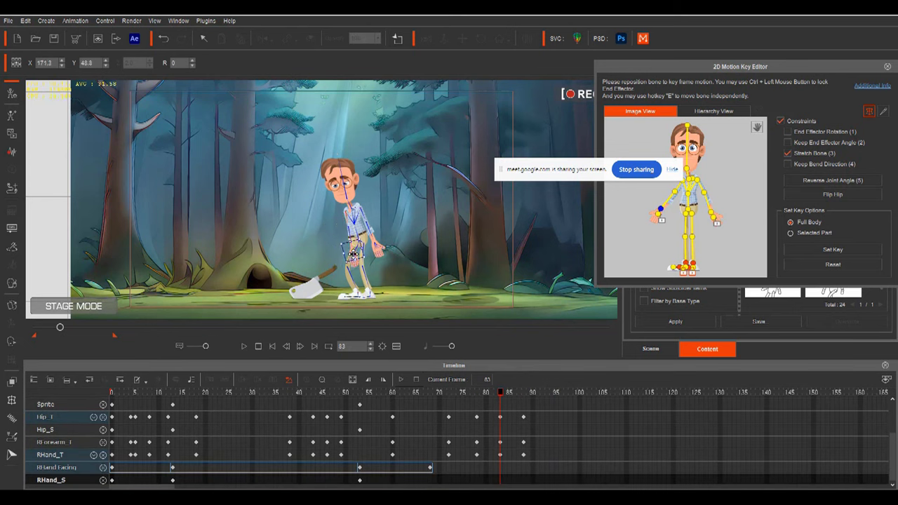
pyautogui.hotkey('ctrl', 'z')
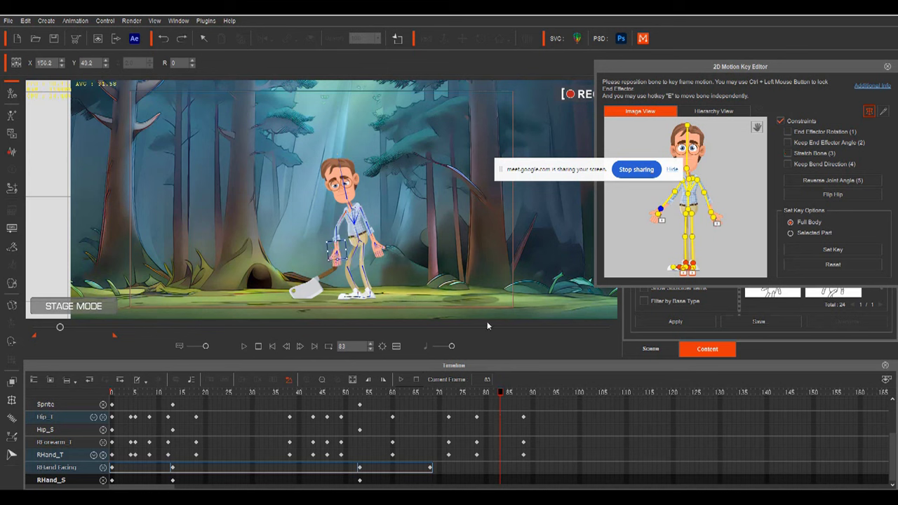
pyautogui.moveTo(335, 254); pyautogui.dragTo(337, 241)
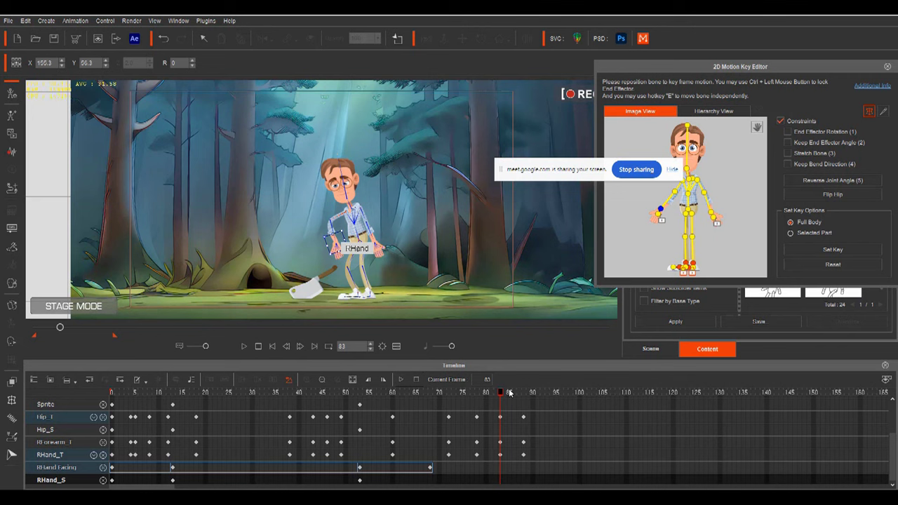
# Play the motion from about frame 72 twice to review the adjusted arm reach.
pyautogui.moveTo(501, 394)
pyautogui.mouseDown()
pyautogui.moveTo(481, 395)
pyautogui.moveTo(522, 405)
pyautogui.moveTo(500, 395)
pyautogui.mouseUp()
pyautogui.moveTo(499, 396); pyautogui.dragTo(450, 397)
pyautogui.press('space')
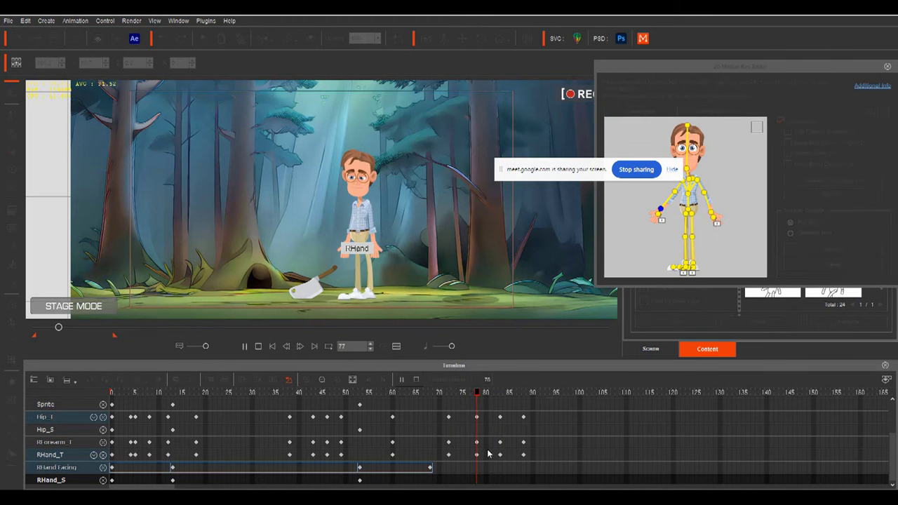
pyautogui.press('space')
pyautogui.press('space')
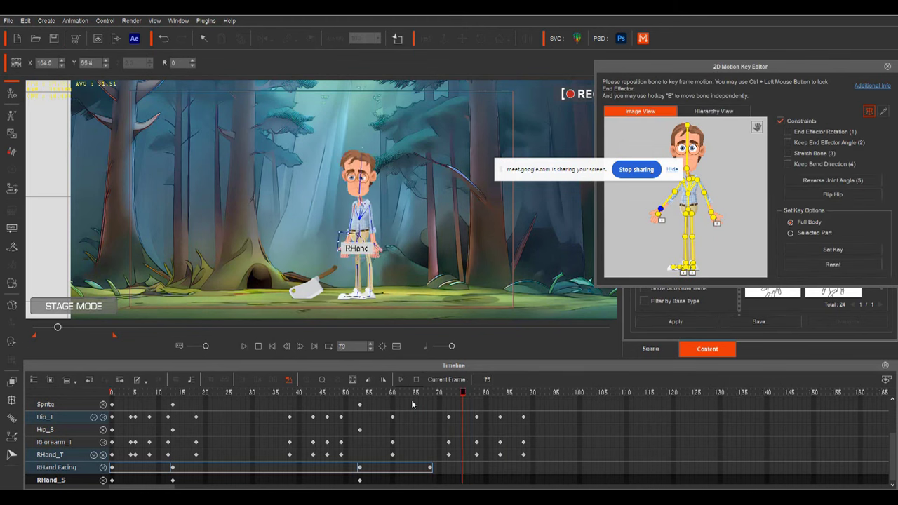
pyautogui.press('space')
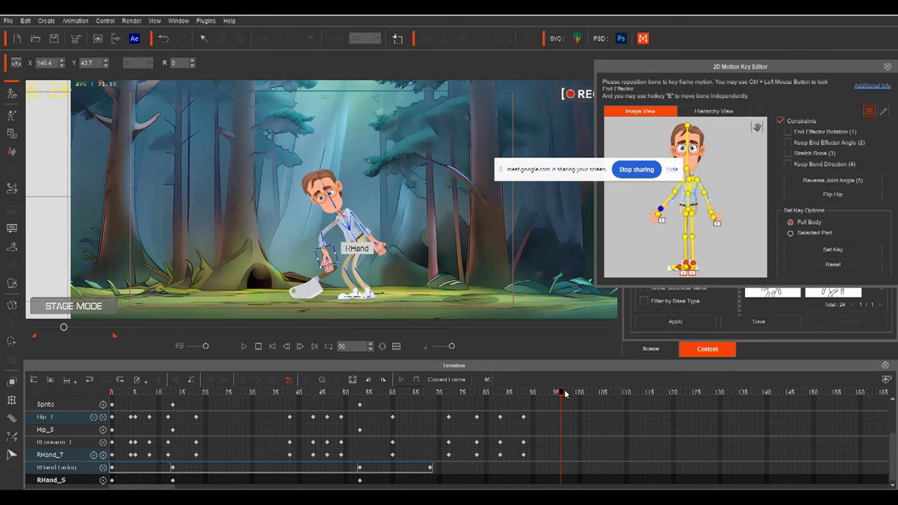
# At frame 92, lower the right hand onto the cleaver's handle with a rotation of about 328, and play the motion back.
pyautogui.moveTo(518, 394); pyautogui.dragTo(544, 408)
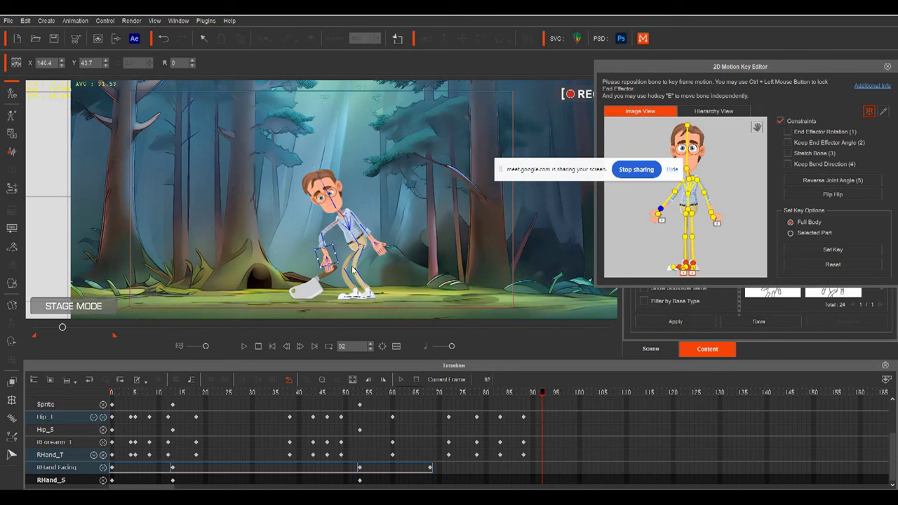
pyautogui.moveTo(326, 254)
pyautogui.mouseDown()
pyautogui.moveTo(335, 265)
pyautogui.moveTo(326, 260)
pyautogui.moveTo(340, 256)
pyautogui.mouseUp()
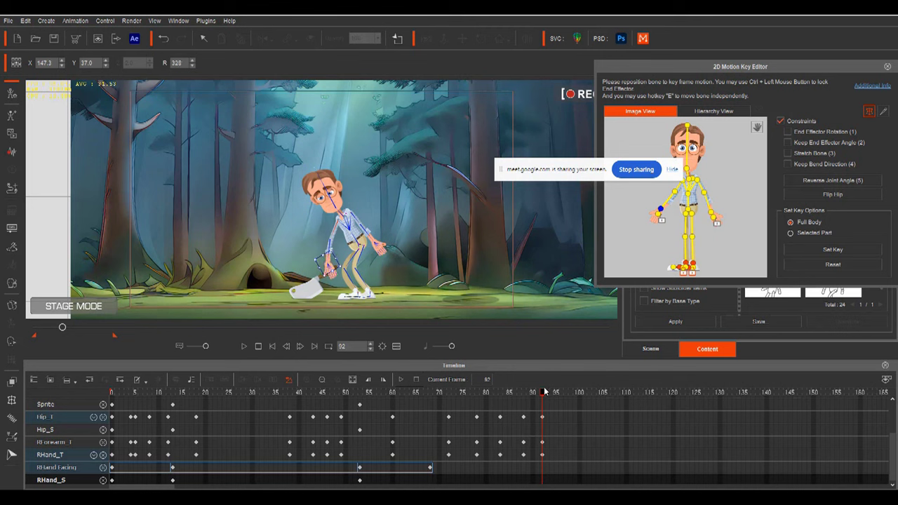
pyautogui.moveTo(544, 391); pyautogui.dragTo(444, 398)
pyautogui.press('space')
pyautogui.press('space')
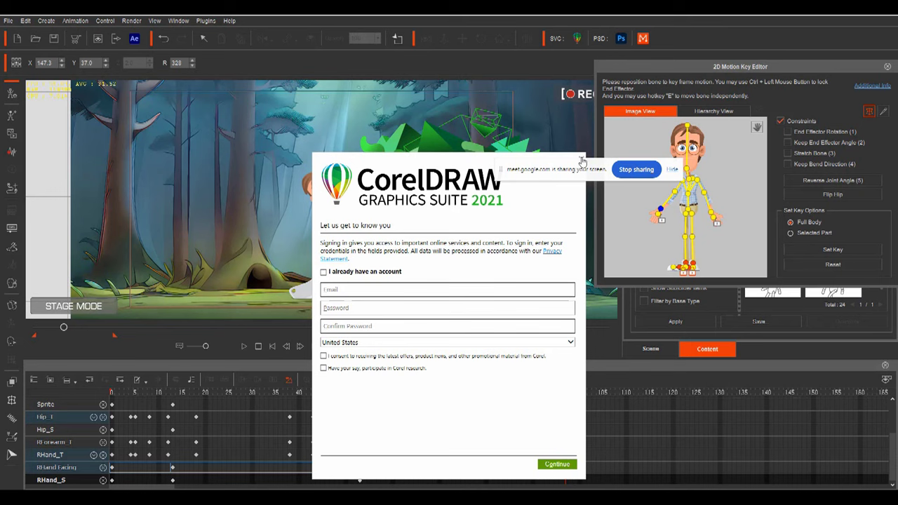
# Dismiss the CorelDRAW sign-in window and open the drawing hands.cdr in CorelDRAW.
pyautogui.click(582, 161)
pyautogui.click(499, 349)
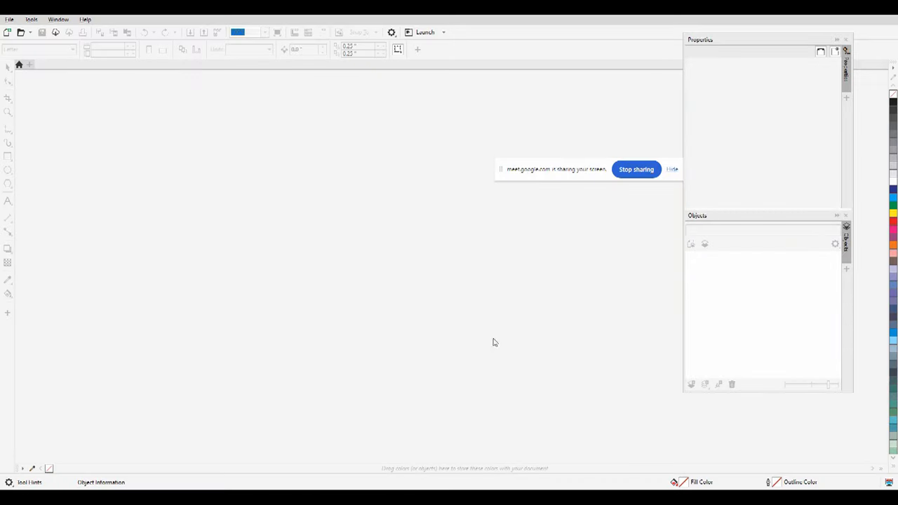
pyautogui.click(8, 19)
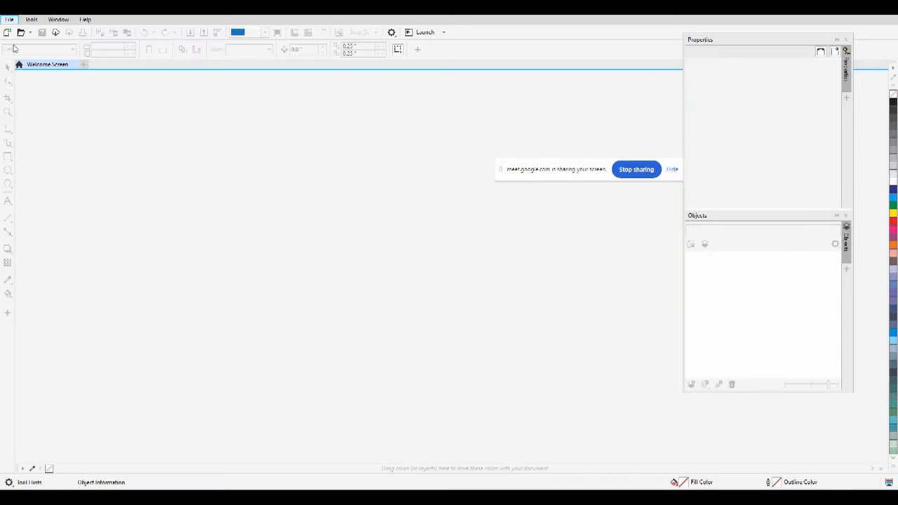
pyautogui.click(24, 54)
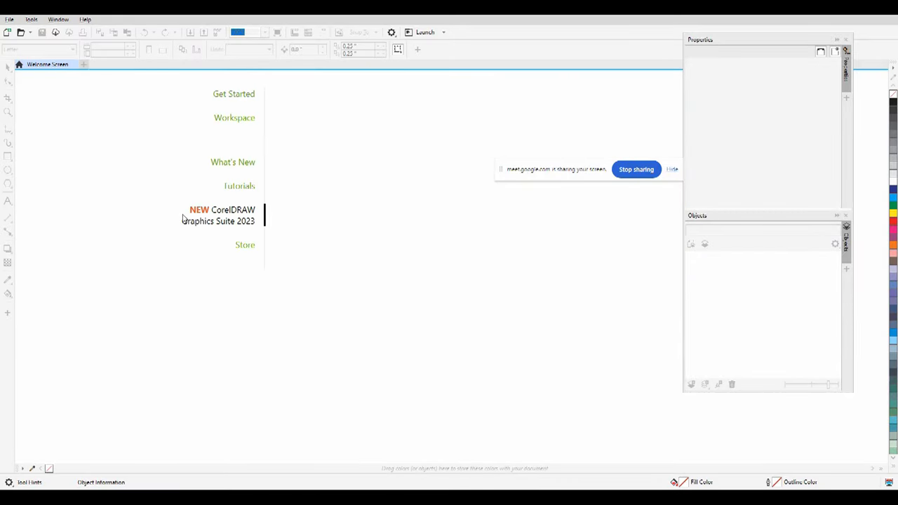
pyautogui.doubleClick(307, 80)
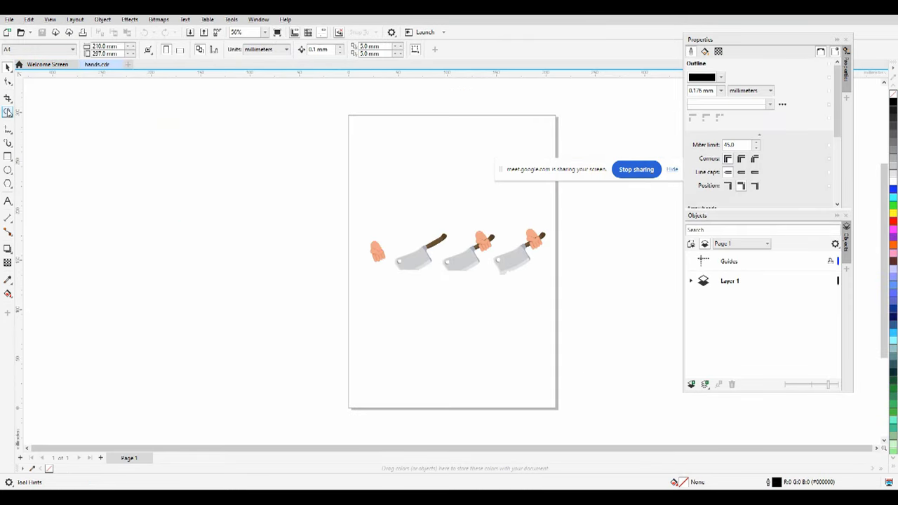
# Examine the hand and cleaver drawings up close with the Properties and Objects dockers closed.
pyautogui.click(8, 112)
pyautogui.moveTo(545, 277); pyautogui.dragTo(579, 285)
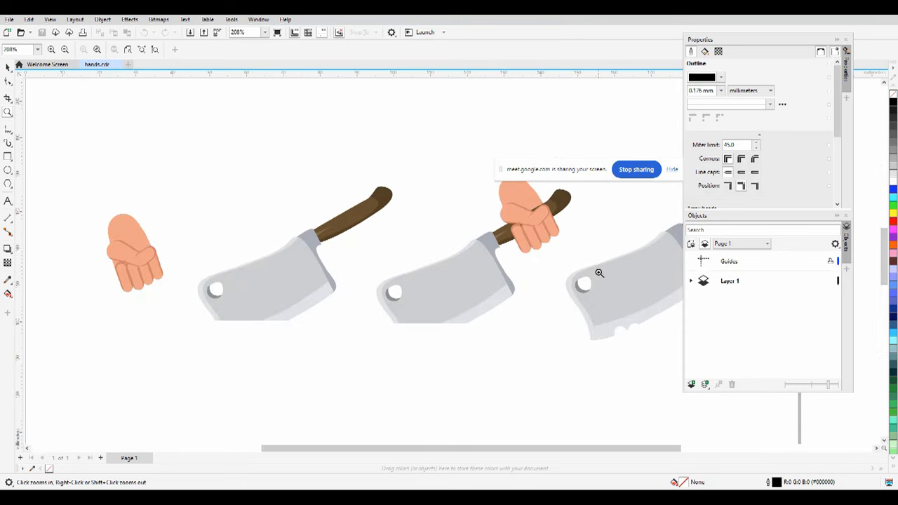
pyautogui.click(846, 49)
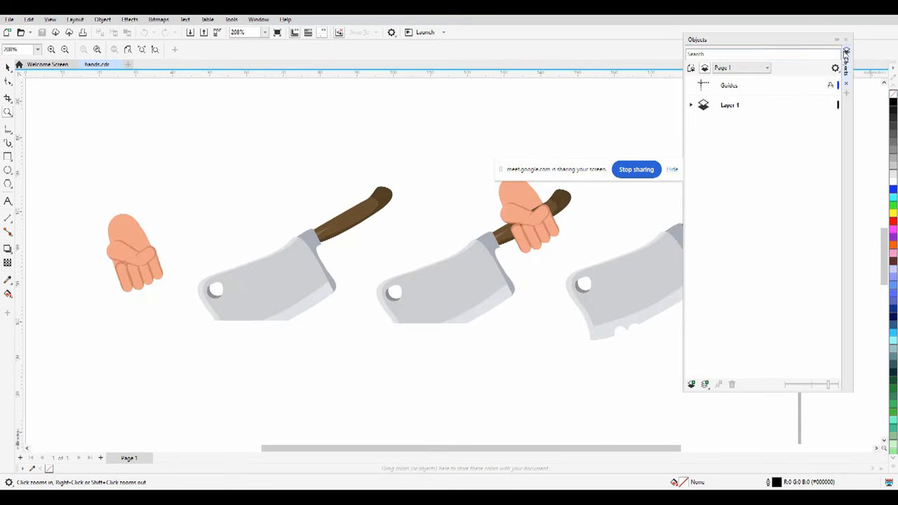
pyautogui.click(846, 40)
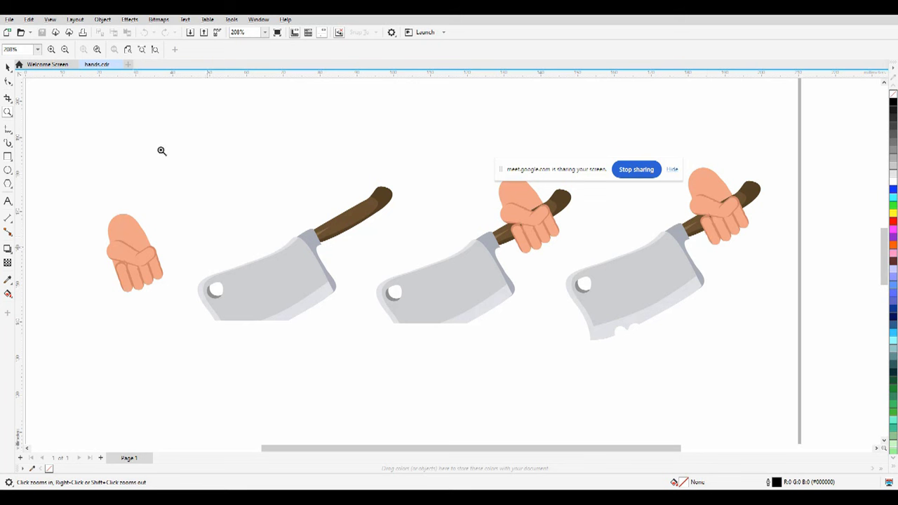
# Pull the palm and thumb groups away from the loose hand to check its separate pieces, and undo both moves.
pyautogui.press('space')
pyautogui.click(150, 261)
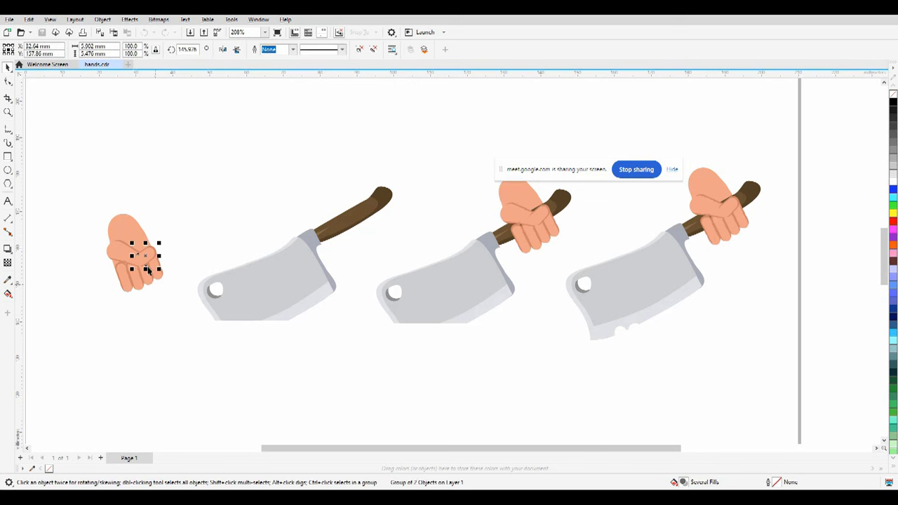
pyautogui.moveTo(125, 230); pyautogui.dragTo(149, 175)
pyautogui.click(113, 246)
pyautogui.moveTo(114, 246); pyautogui.dragTo(115, 246)
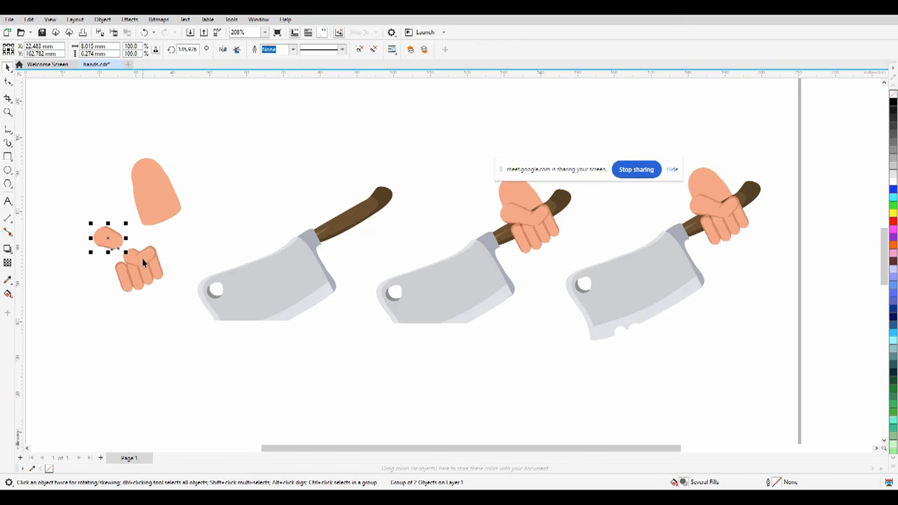
pyautogui.hotkey('ctrl', 'z')
pyautogui.hotkey('ctrl', 'z')
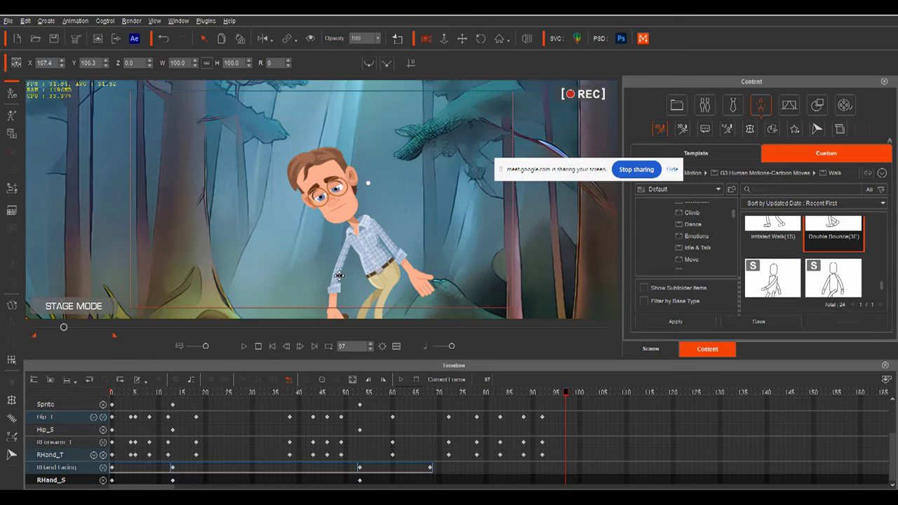
# Back in Cartoon Animator, apply the Hold pose Flat_A to both of the man's hands at frame 97 in the Hand Pose Editor.
pyautogui.scroll(4, 343, 234)
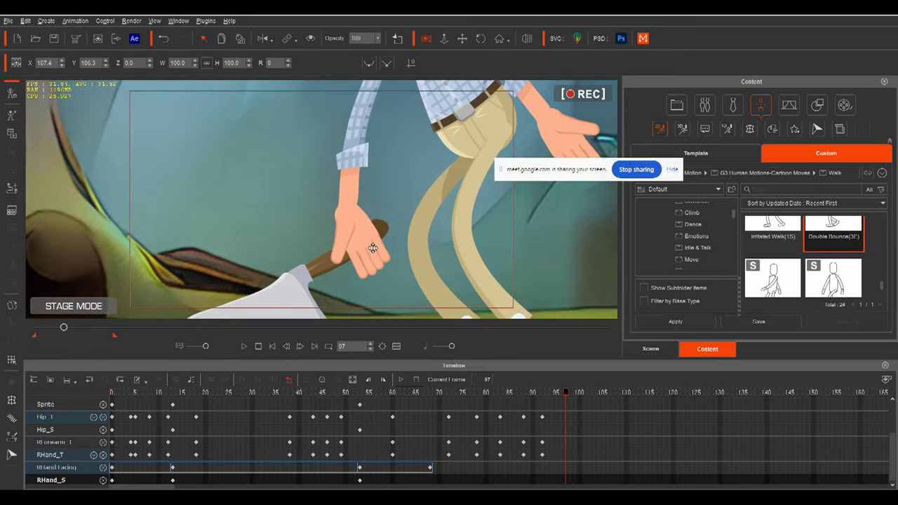
pyautogui.click(347, 220)
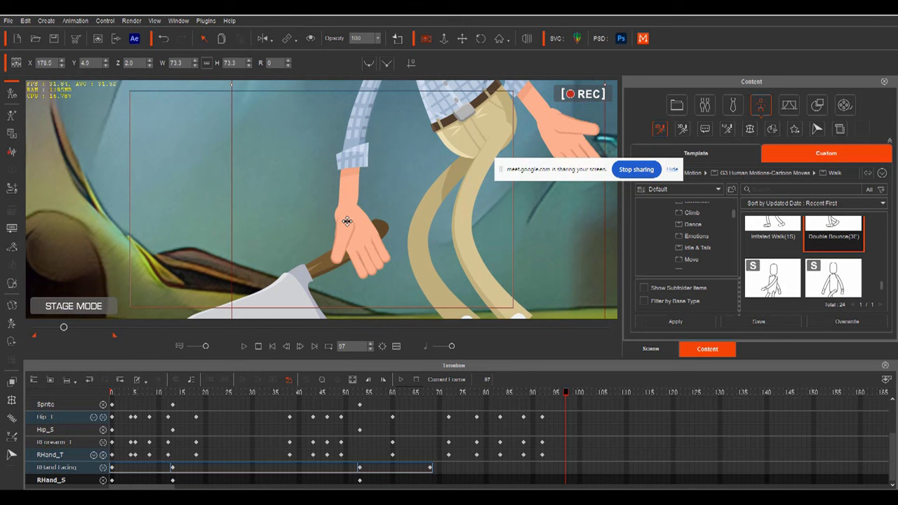
pyautogui.click(12, 323)
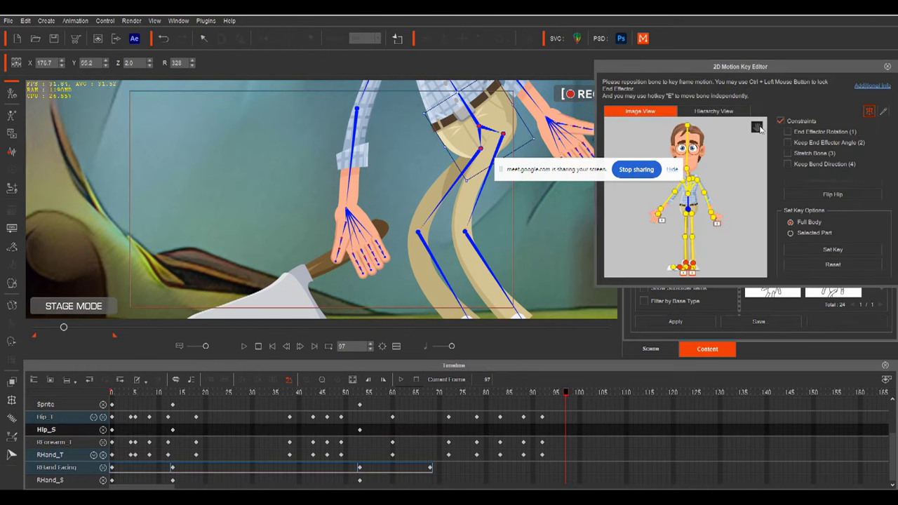
pyautogui.click(757, 127)
pyautogui.click(645, 128)
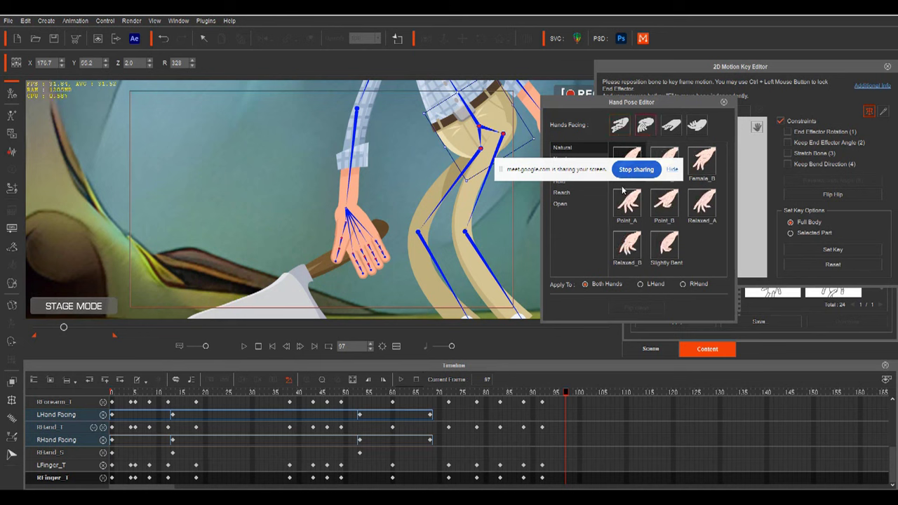
pyautogui.moveTo(503, 171); pyautogui.dragTo(509, 115)
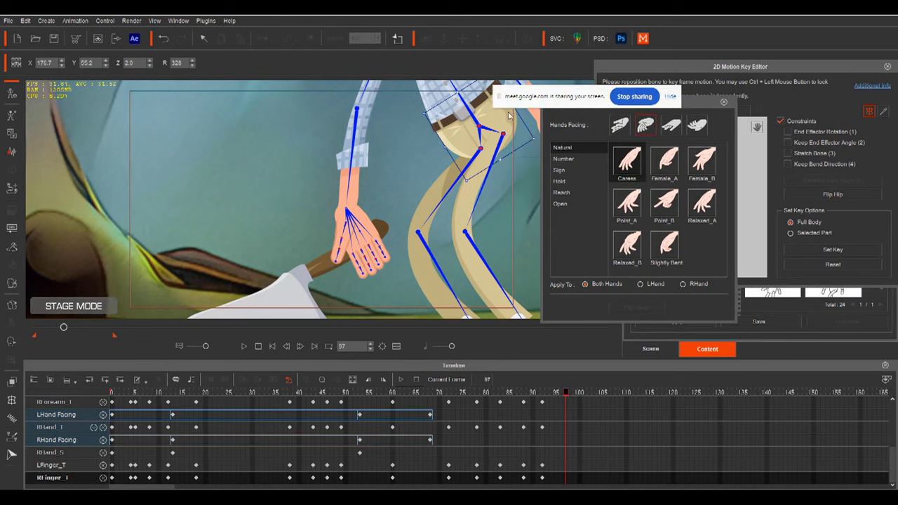
pyautogui.click(562, 182)
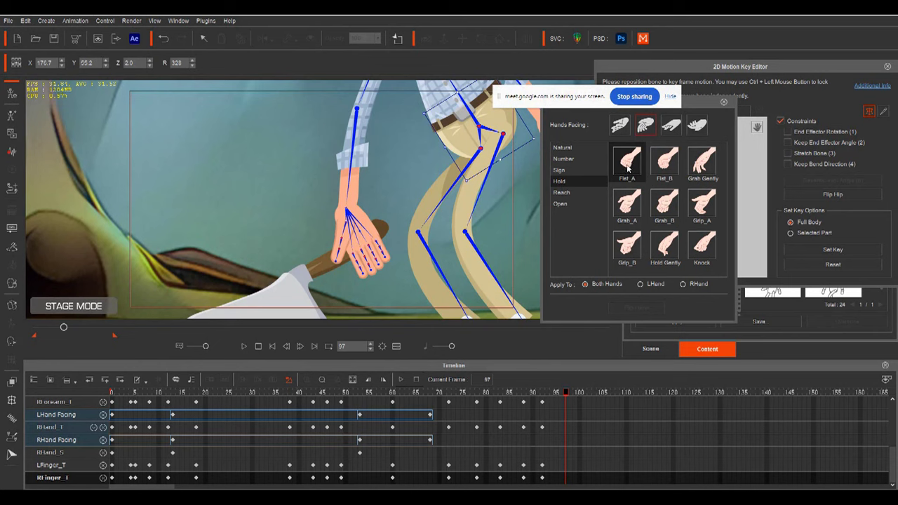
pyautogui.click(627, 167)
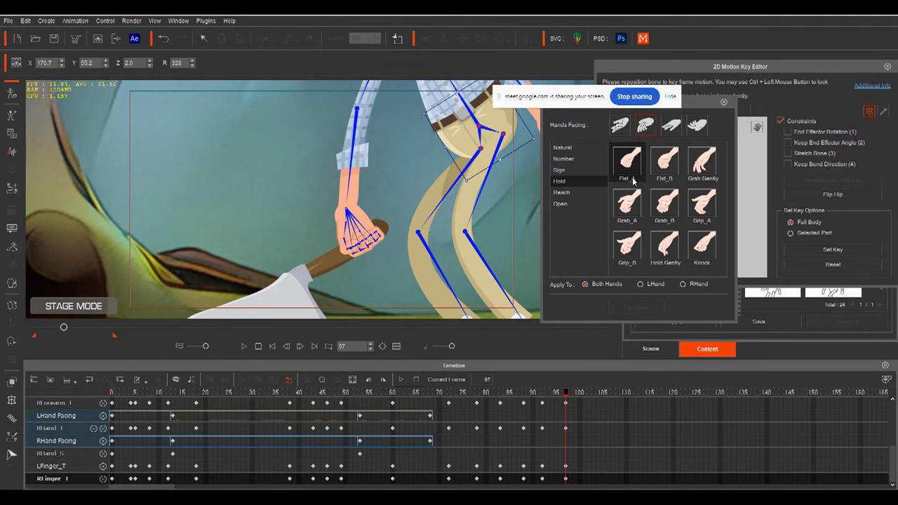
pyautogui.click(724, 101)
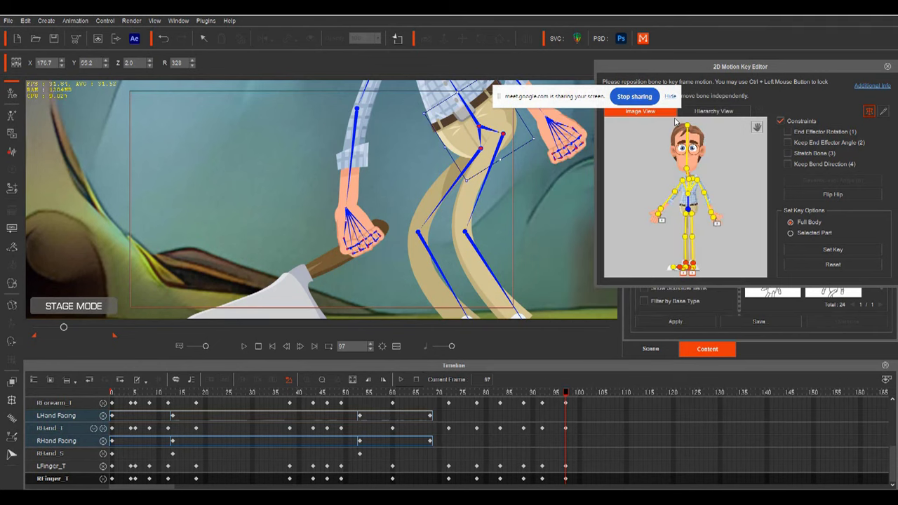
pyautogui.click(305, 182)
# Hide the background and axe props in the scene so only the man remains over the blank stage.
pyautogui.click(676, 347)
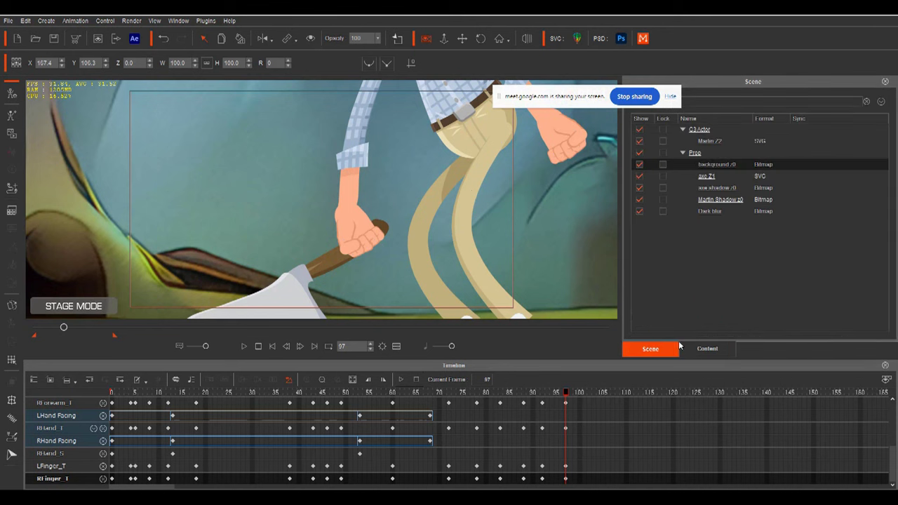
pyautogui.click(640, 164)
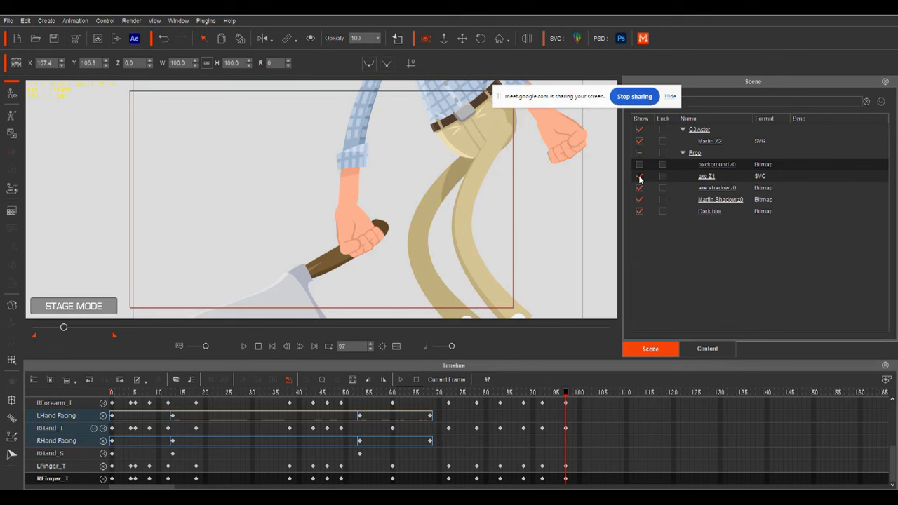
pyautogui.click(639, 176)
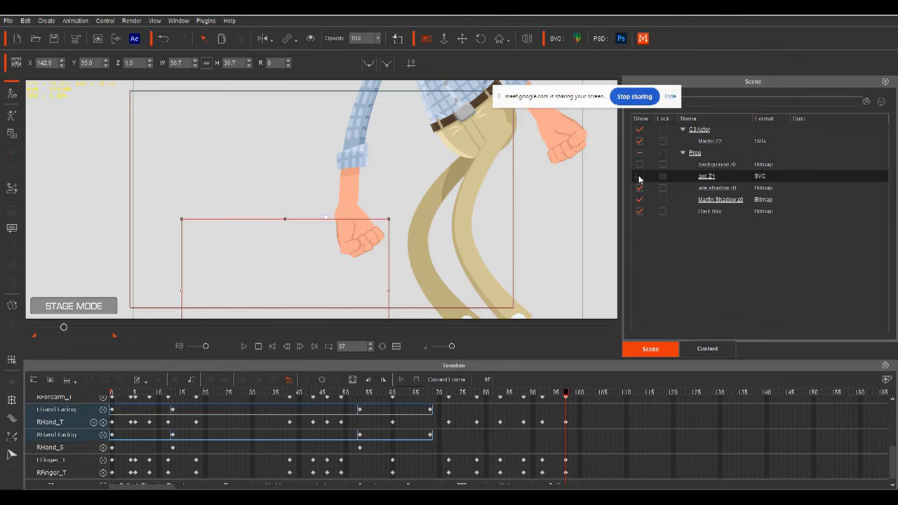
# Switch the man's RArm sprite to Empty in the Sprite Editor to isolate the closed right hand.
pyautogui.click(446, 128)
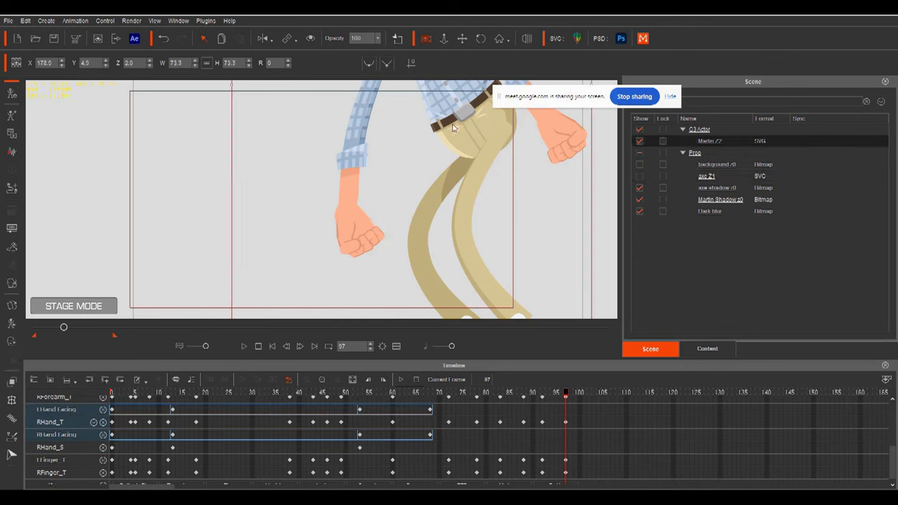
pyautogui.click(11, 305)
pyautogui.click(358, 195)
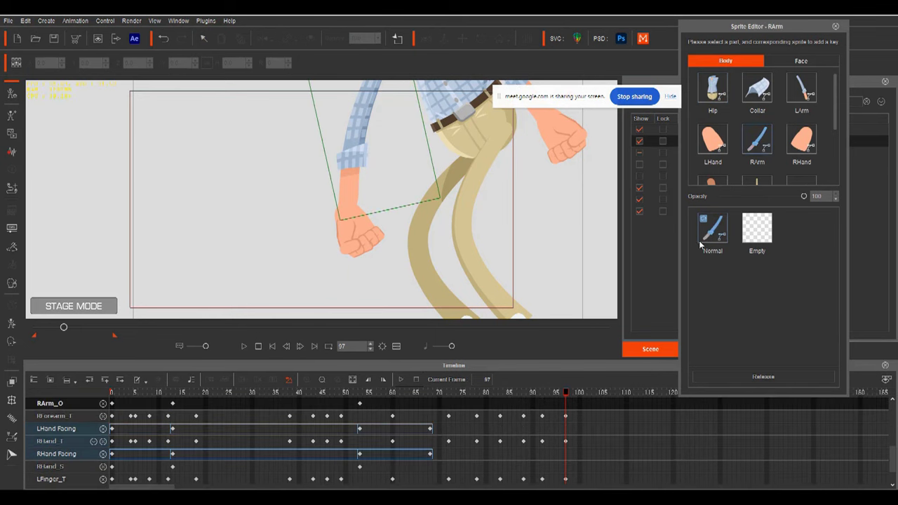
pyautogui.click(756, 231)
# Frame the closed right hand up close and export the current frame as the PNG image png1.png in the Exports3 folder.
pyautogui.scroll(2, 374, 270)
pyautogui.scroll(2, 374, 270)
pyautogui.moveTo(379, 256); pyautogui.dragTo(319, 174)
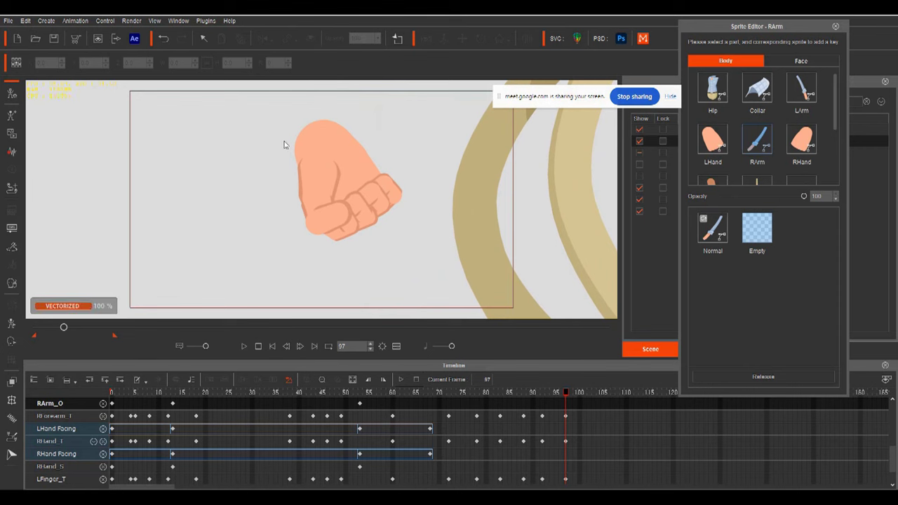
pyautogui.click(116, 40)
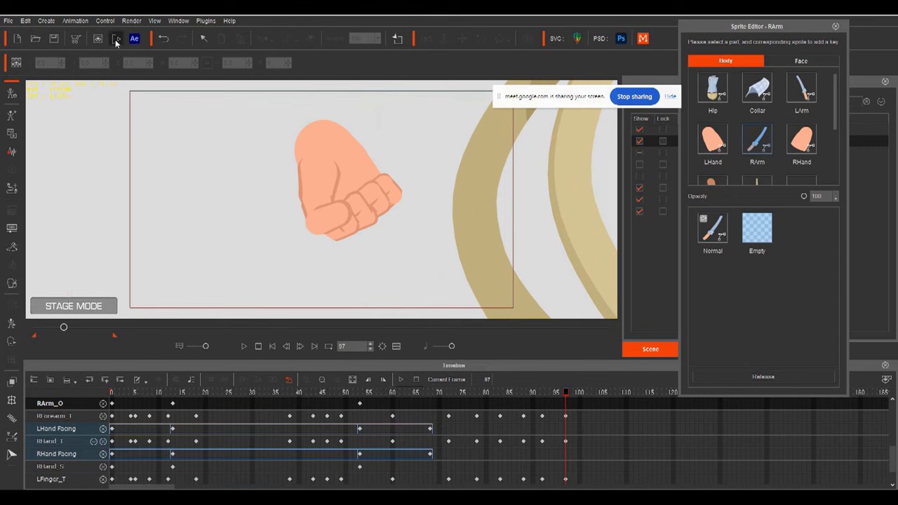
pyautogui.moveTo(726, 63); pyautogui.dragTo(755, 45)
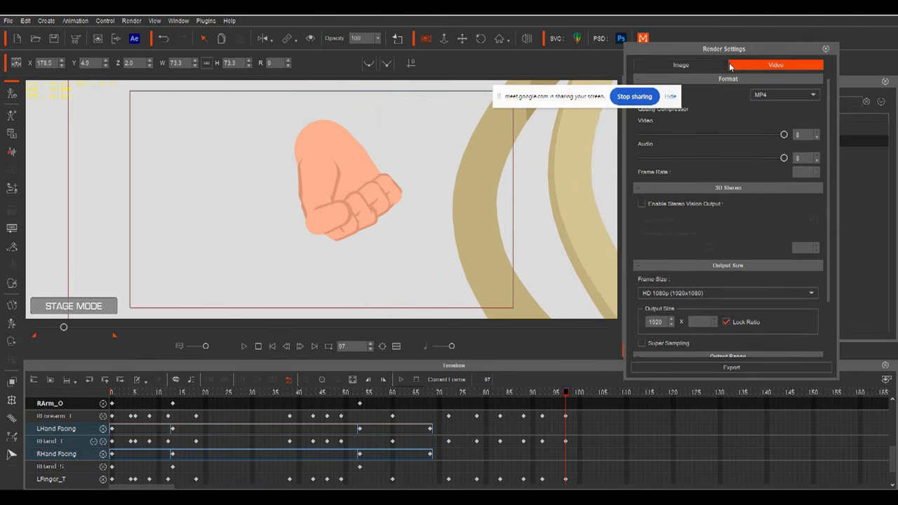
pyautogui.click(691, 64)
pyautogui.click(678, 116)
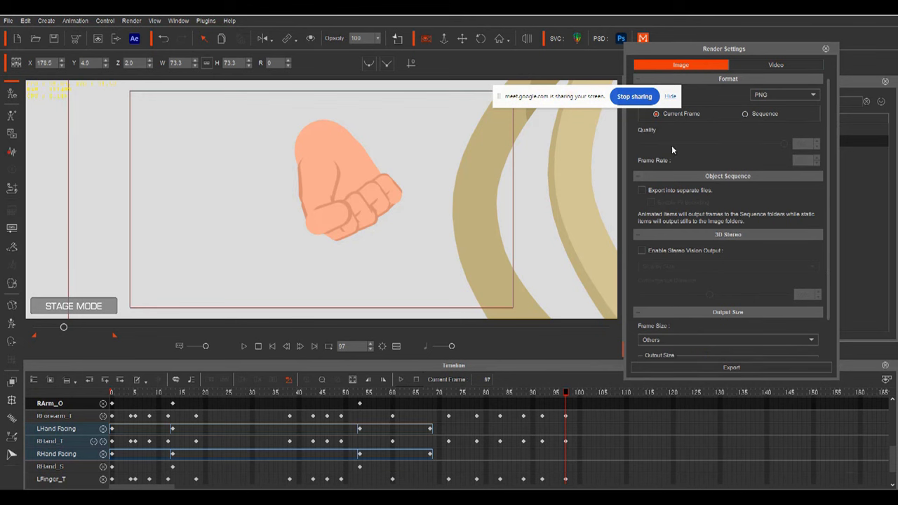
pyautogui.scroll(-2, 672, 296)
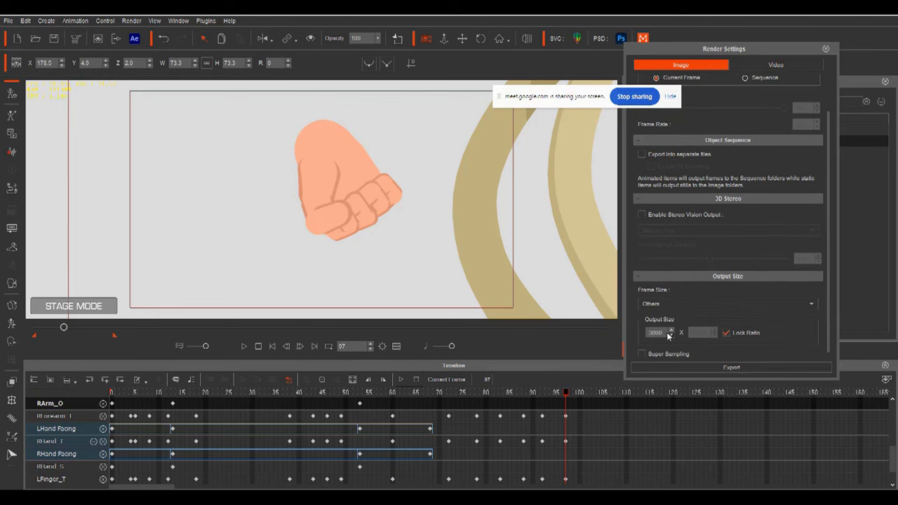
pyautogui.click(677, 367)
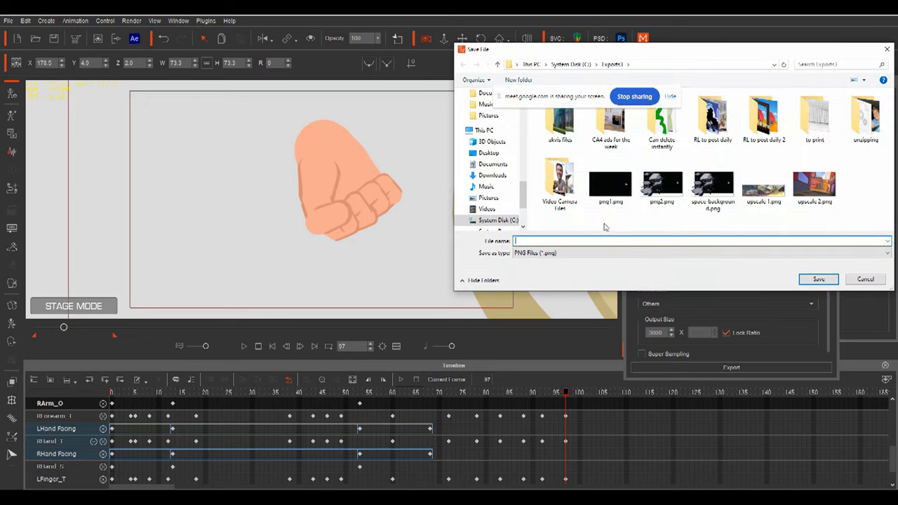
pyautogui.click(819, 279)
pyautogui.click(472, 253)
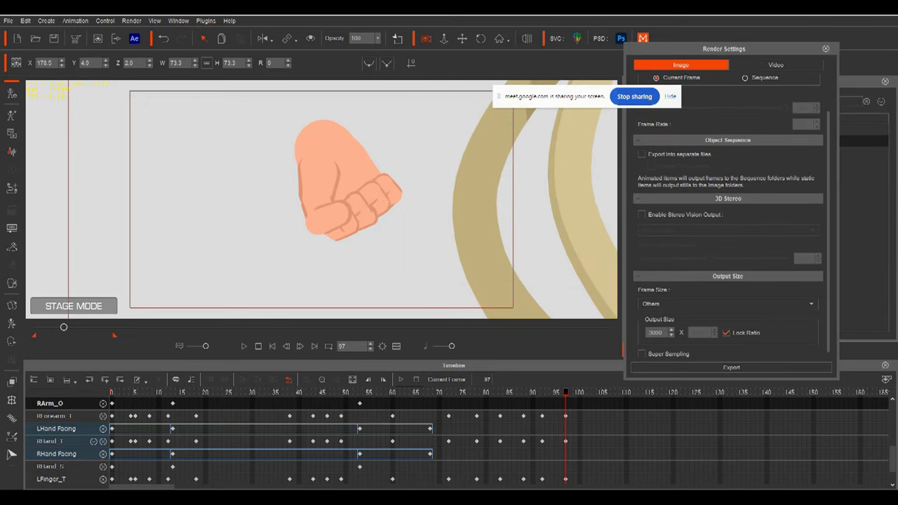
# Launch Adobe Photoshop 2024 and open the exported png1.png from the Exports3 folder.
pyautogui.press('super')
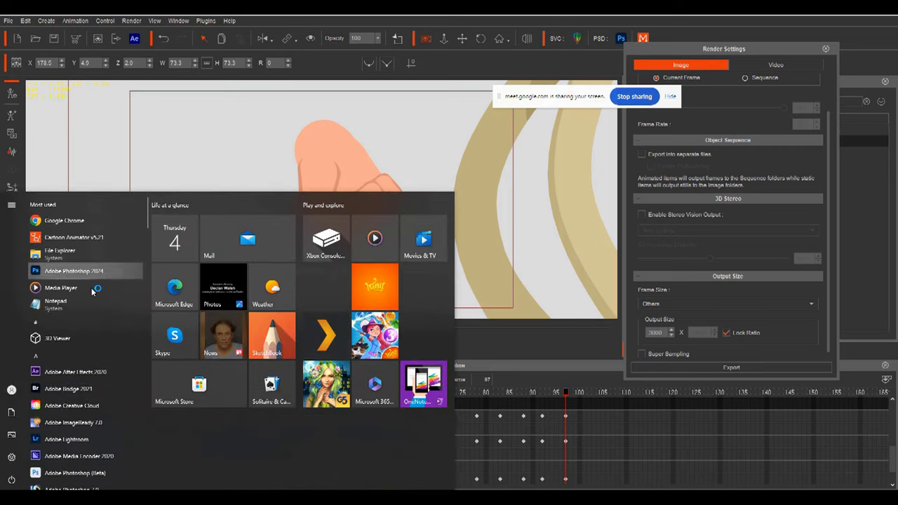
pyautogui.click(84, 270)
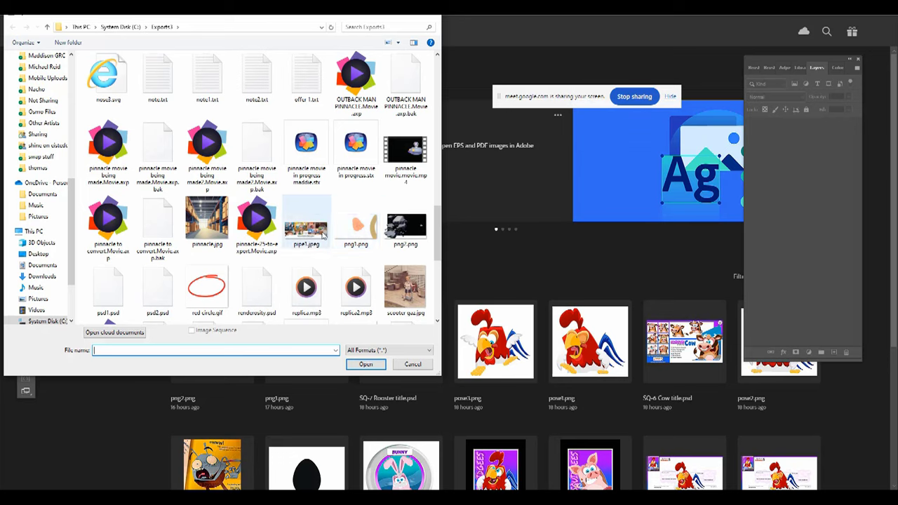
pyautogui.doubleClick(350, 235)
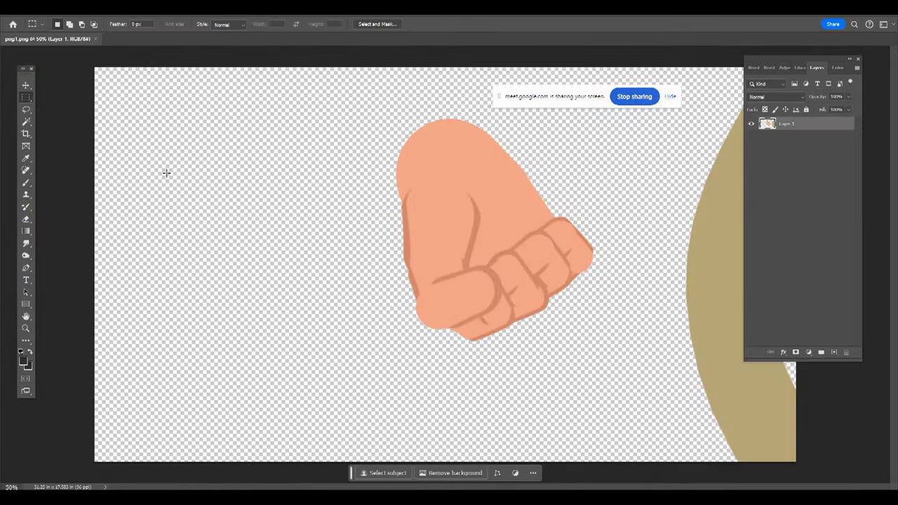
# Crop the image to a square area around the closed hand and clear the selection.
pyautogui.moveTo(365, 96); pyautogui.dragTo(639, 370)
pyautogui.click(55, 14)
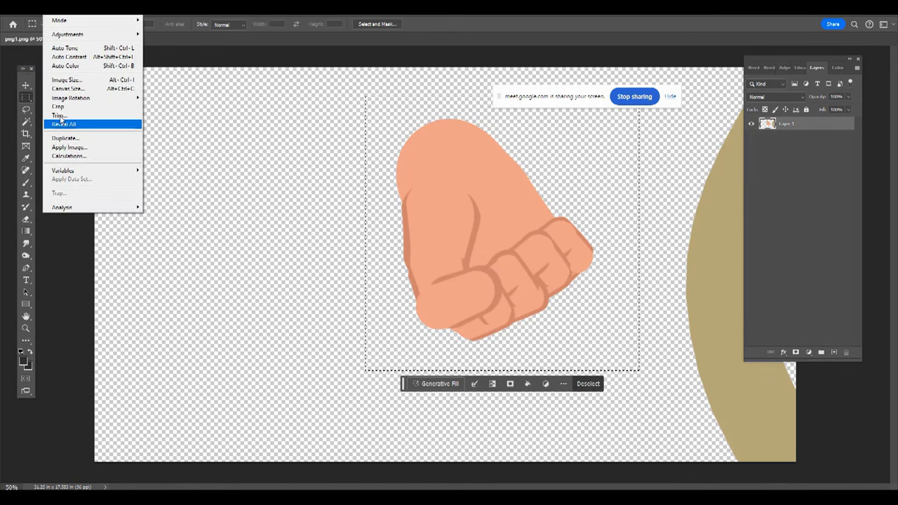
pyautogui.click(59, 108)
pyautogui.click(114, 9)
pyautogui.click(116, 28)
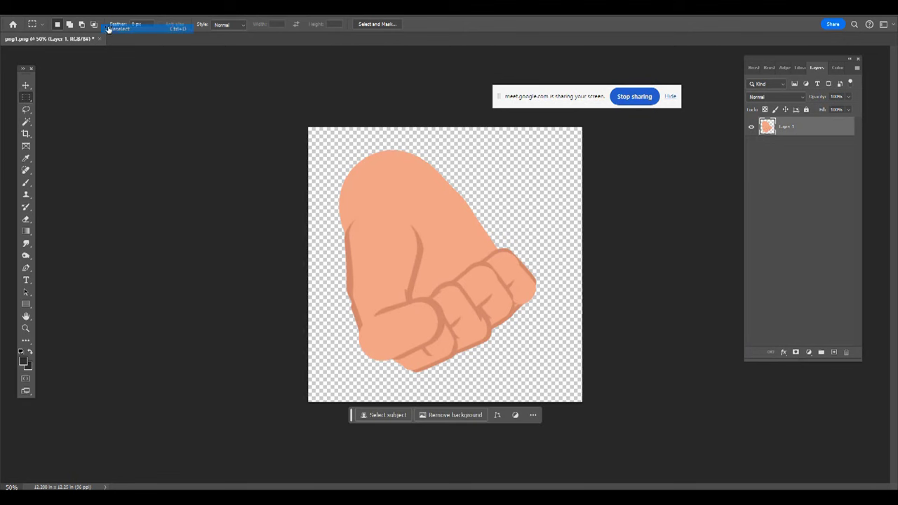
# Enlarge the canvas to 22 by 22 inches and move the closed hand to the canvas's upper-right area.
pyautogui.click(54, 10)
pyautogui.click(67, 89)
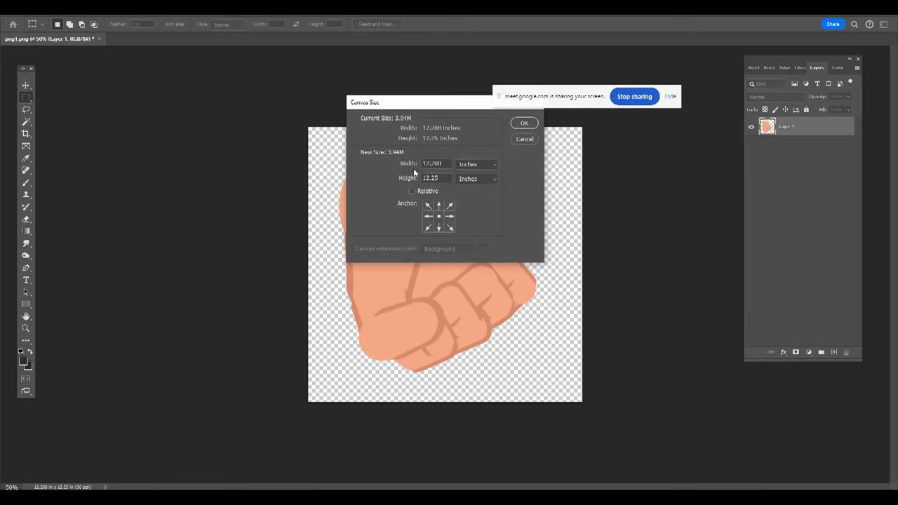
pyautogui.moveTo(448, 162); pyautogui.dragTo(405, 181)
pyautogui.write('2222')
pyautogui.press('Return')
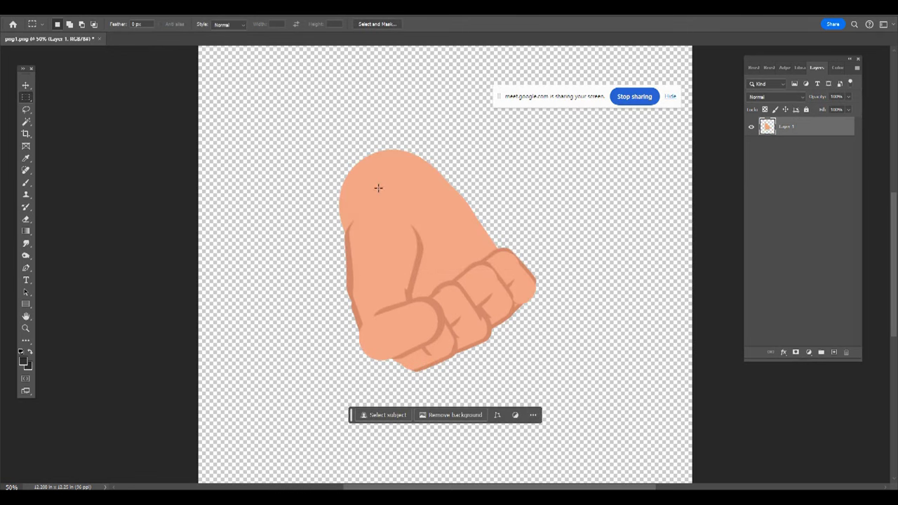
pyautogui.hotkey('ctrl', '-')
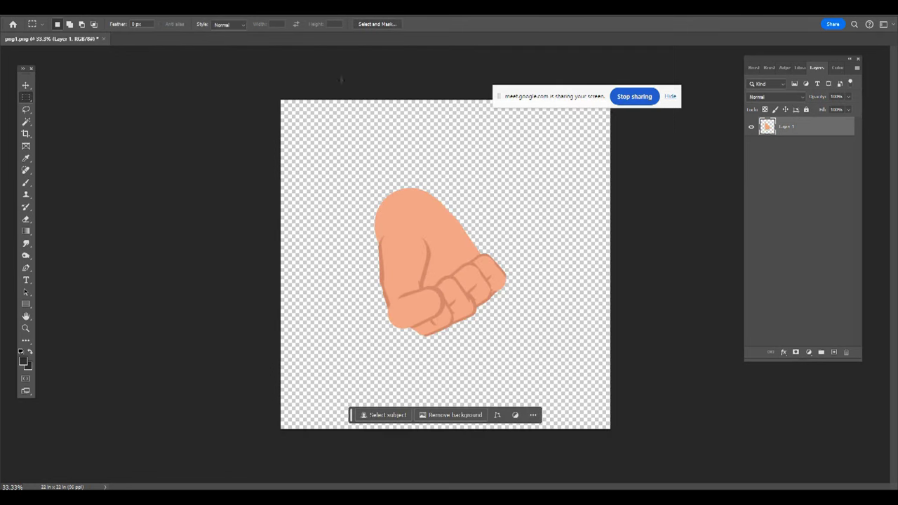
pyautogui.click(26, 84)
pyautogui.moveTo(410, 244); pyautogui.dragTo(492, 190)
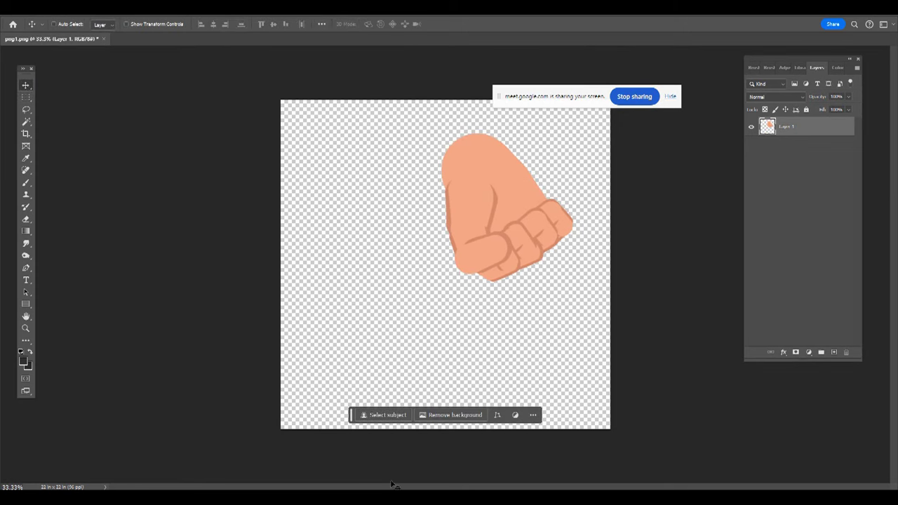
# Switch to CorelDRAW and draw a rectangle about 117 by 86 mm around the cleaver.
pyautogui.hotkey('alt', 'Tab')
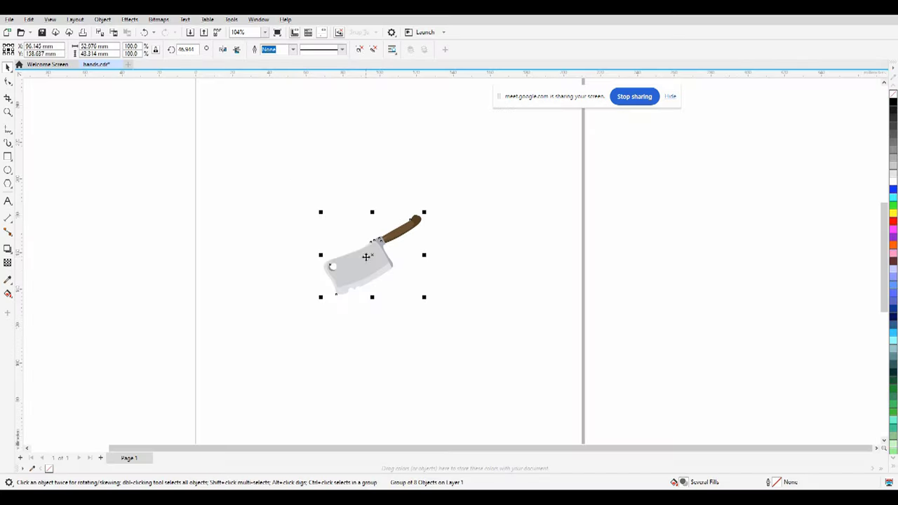
pyautogui.click(7, 157)
pyautogui.moveTo(260, 187); pyautogui.dragTo(480, 347)
pyautogui.click(7, 66)
# Export the cleaver drawing as an EPS file to the Exports3 folder on drive C, replacing eps1.eps.
pyautogui.click(9, 19)
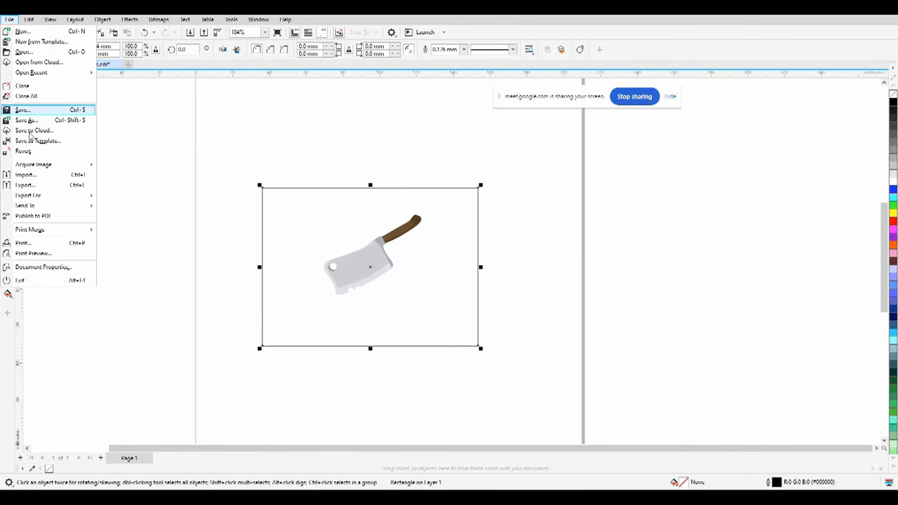
pyautogui.click(41, 188)
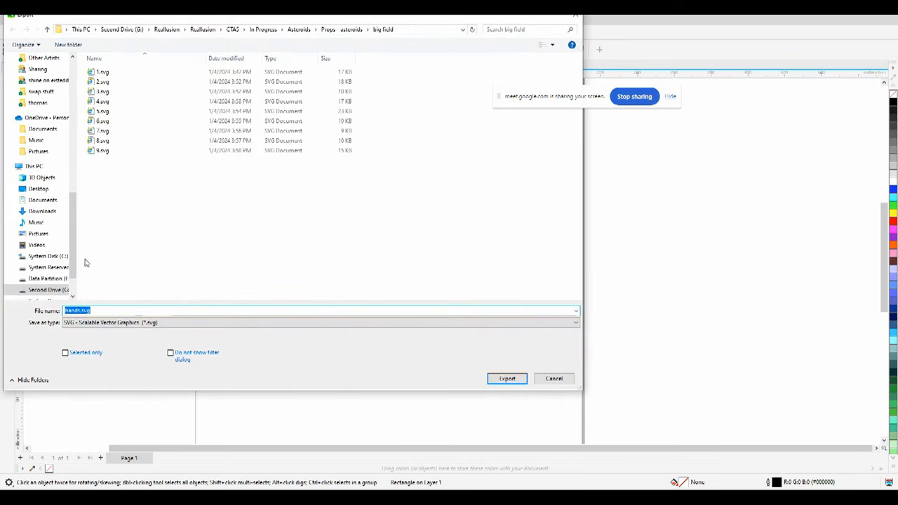
pyautogui.click(48, 256)
pyautogui.doubleClick(252, 82)
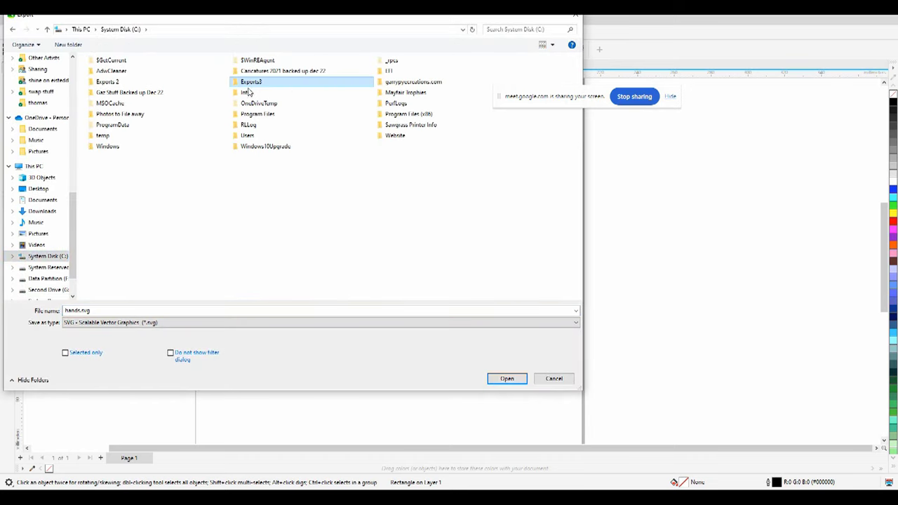
pyautogui.click(186, 324)
pyautogui.click(139, 127)
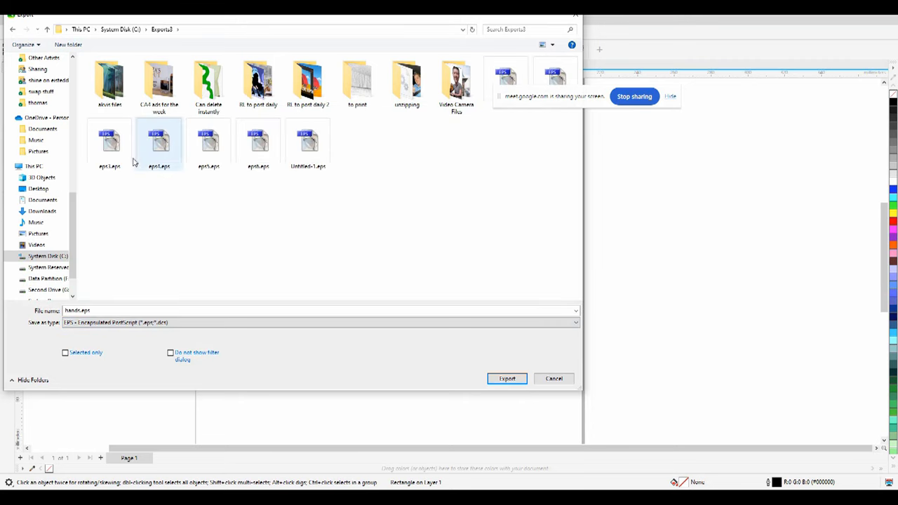
pyautogui.doubleClick(505, 79)
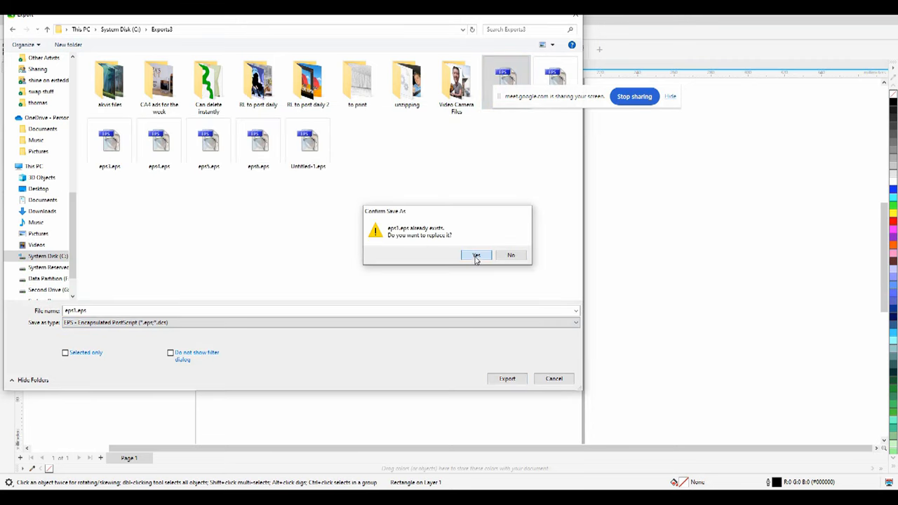
pyautogui.click(475, 256)
pyautogui.click(516, 346)
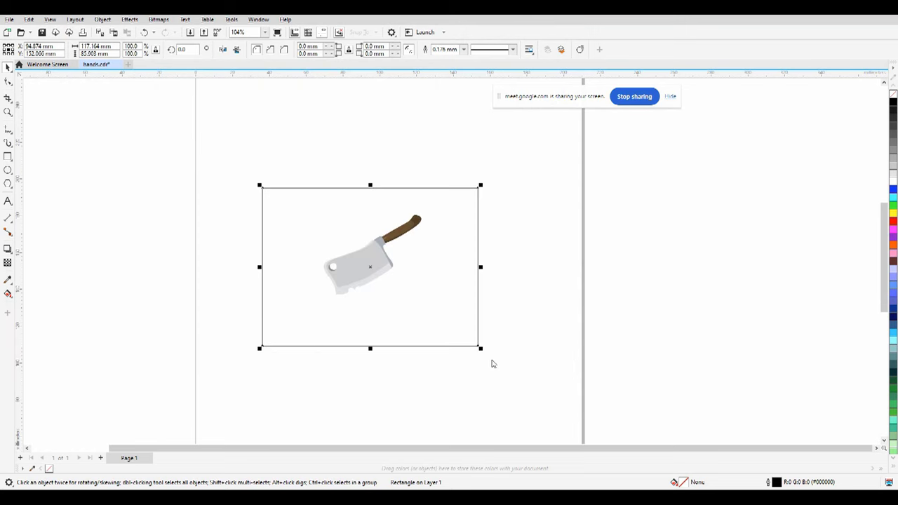
# Switch back to Photoshop and open eps1.eps from the Exports3 folder with the default import options.
pyautogui.hotkey('alt', 'Tab')
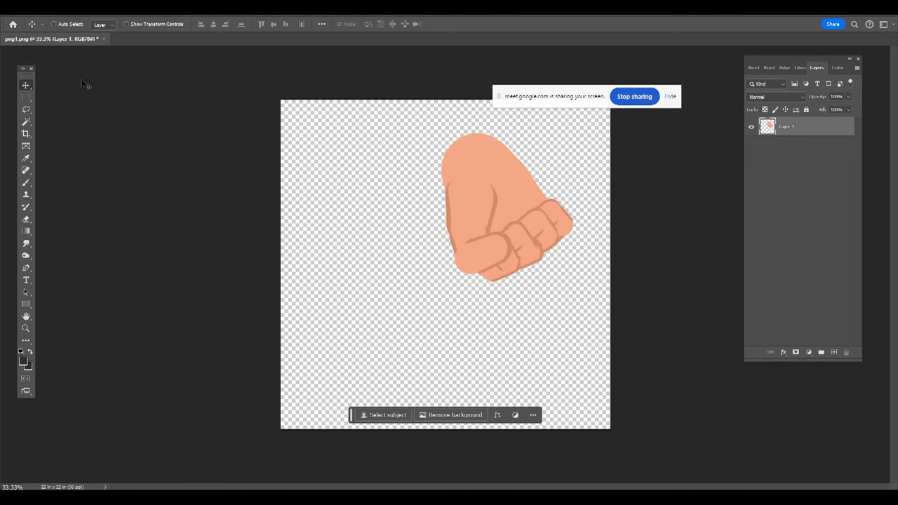
pyautogui.click(20, 14)
pyautogui.click(28, 31)
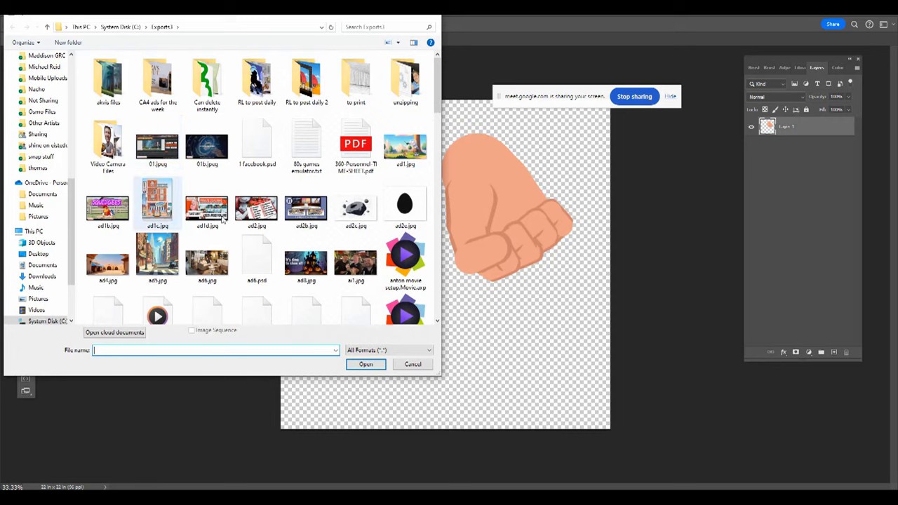
pyautogui.doubleClick(226, 301)
pyautogui.press('Return')
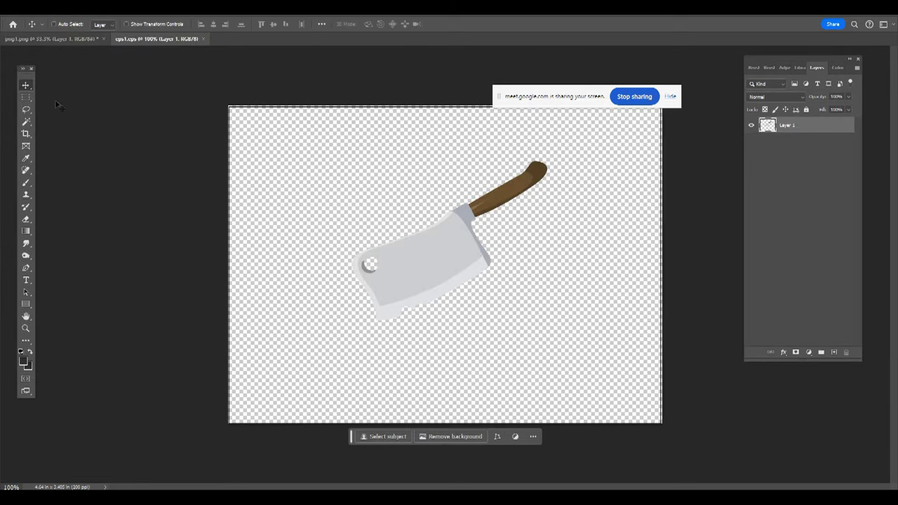
# Copy the cleaver from eps1.eps and paste it as a new layer in png1.png.
pyautogui.click(31, 102)
pyautogui.moveTo(569, 139); pyautogui.dragTo(292, 346)
pyautogui.click(35, 14)
pyautogui.click(49, 75)
pyautogui.click(76, 40)
pyautogui.click(39, 9)
pyautogui.click(51, 90)
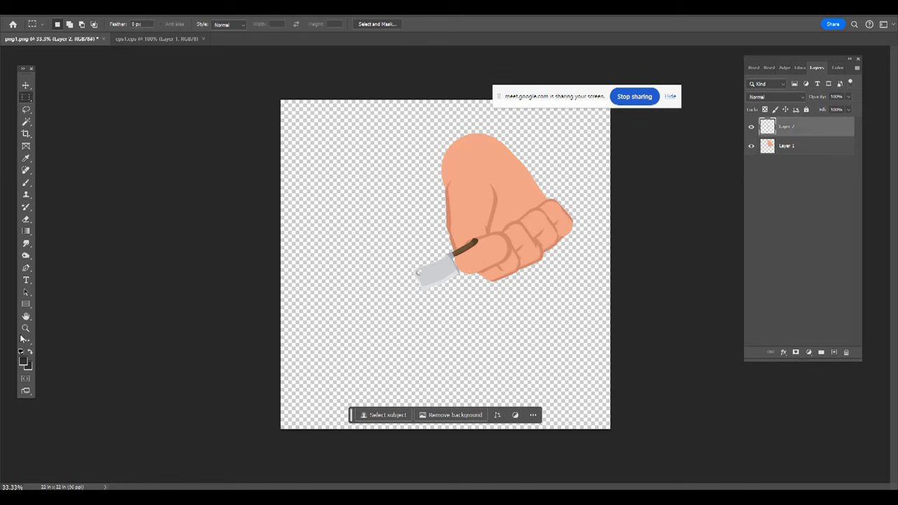
# Scale down the hand on Layer 1 to match the cleaver's size and place it over the cleaver's handle.
pyautogui.click(31, 84)
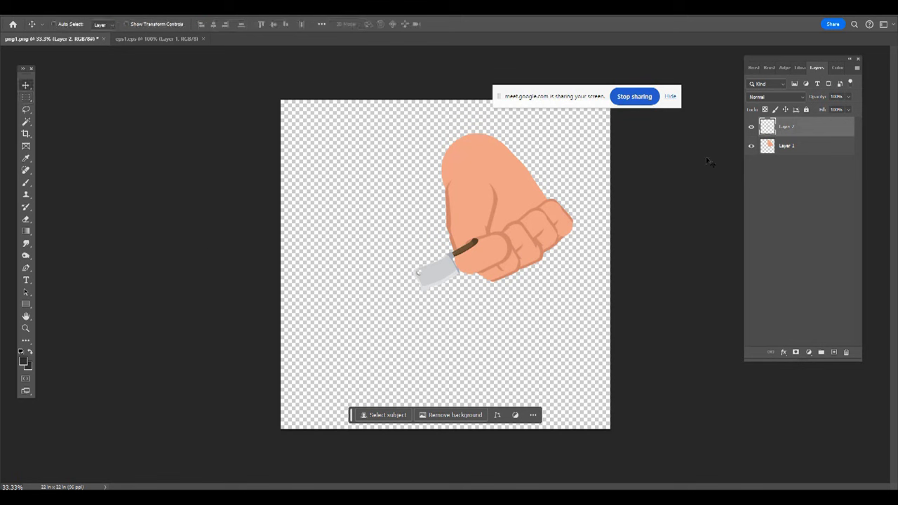
pyautogui.click(802, 150)
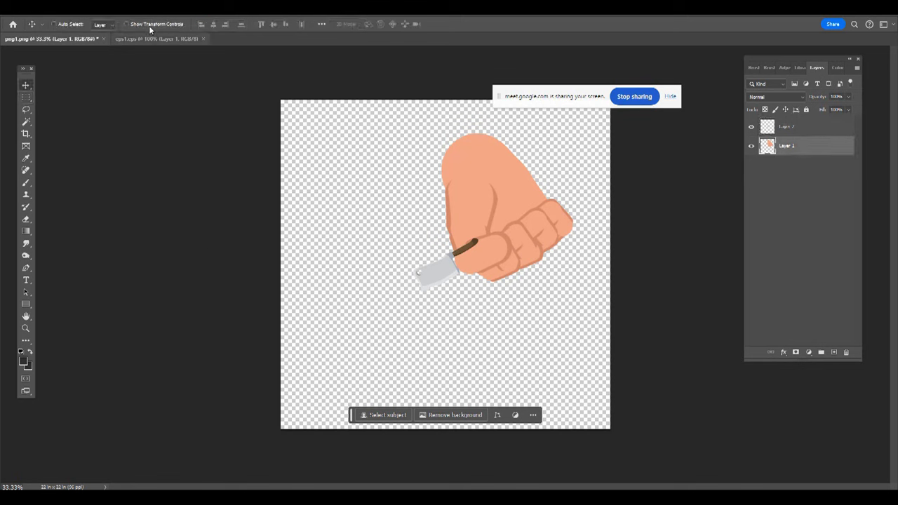
pyautogui.click(39, 10)
pyautogui.moveTo(105, 232)
pyautogui.click(238, 243)
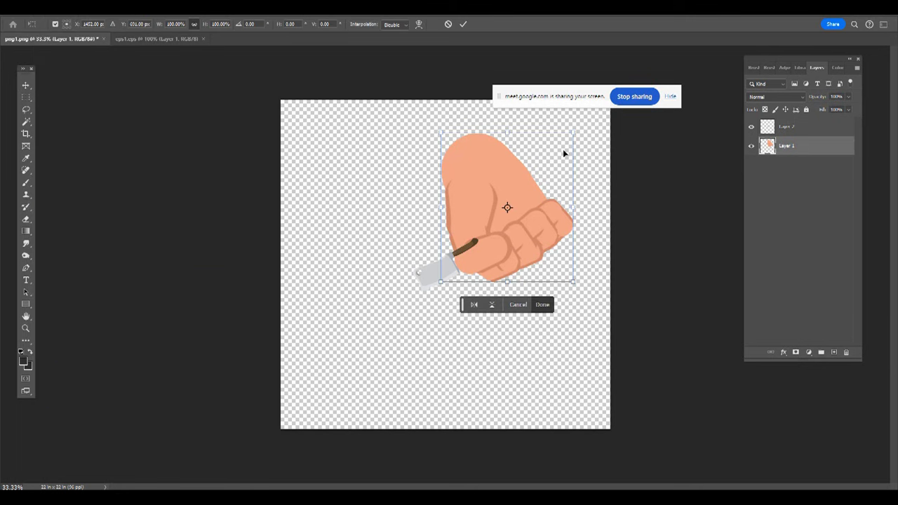
pyautogui.moveTo(573, 131); pyautogui.dragTo(504, 278)
pyautogui.moveTo(459, 259); pyautogui.dragTo(472, 240)
# Crop the image closer around the hand and cleaver.
pyautogui.click(25, 85)
pyautogui.click(26, 98)
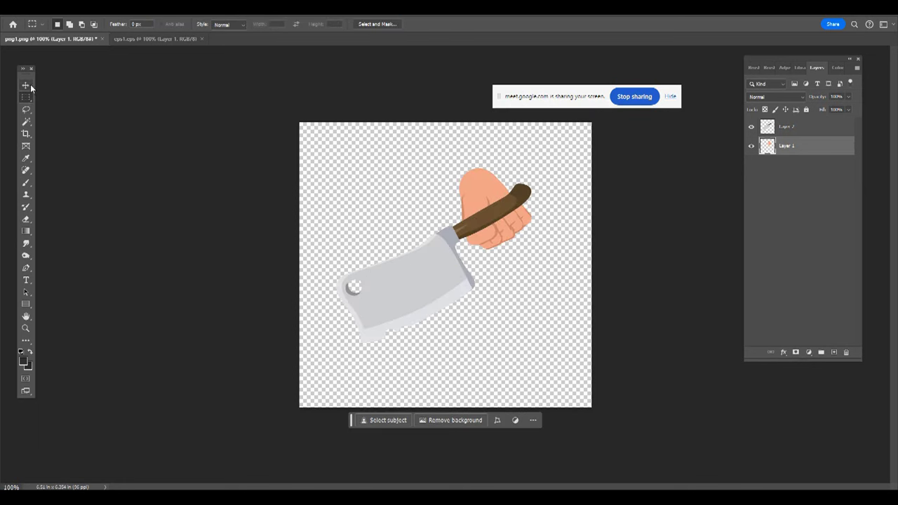
pyautogui.click(28, 85)
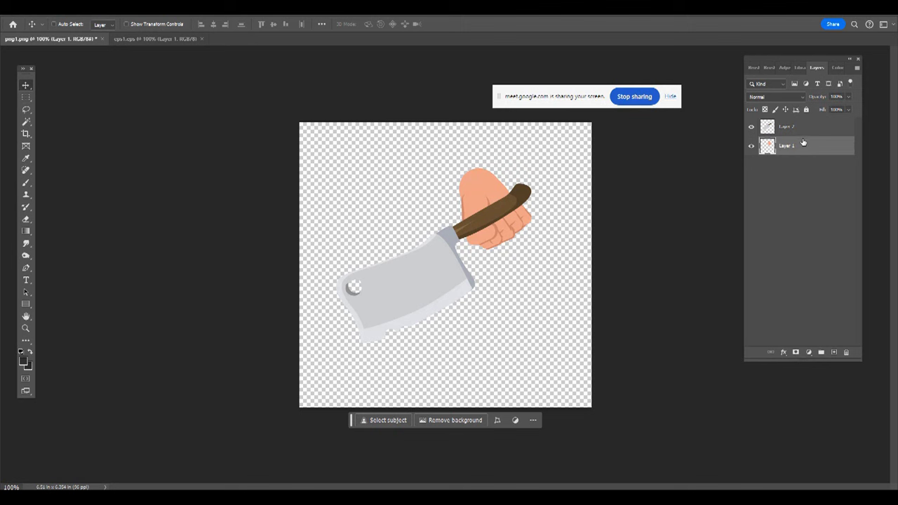
# Duplicate the hand layer and place the copy above the cleaver layer.
pyautogui.click(858, 70)
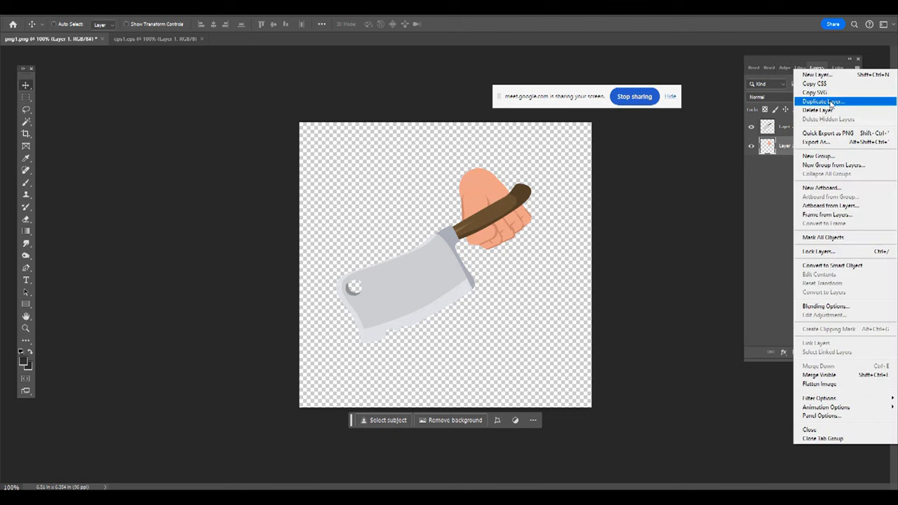
pyautogui.click(822, 102)
pyautogui.press('Return')
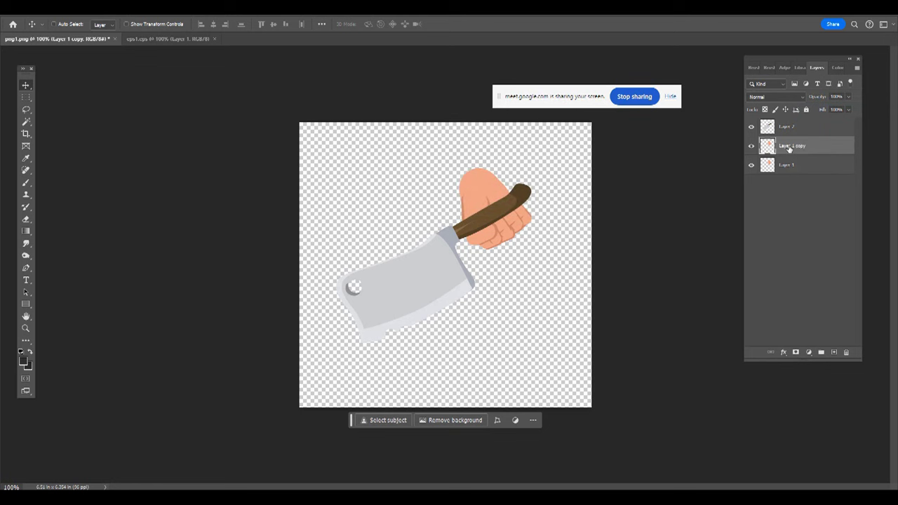
pyautogui.moveTo(799, 145); pyautogui.dragTo(800, 126)
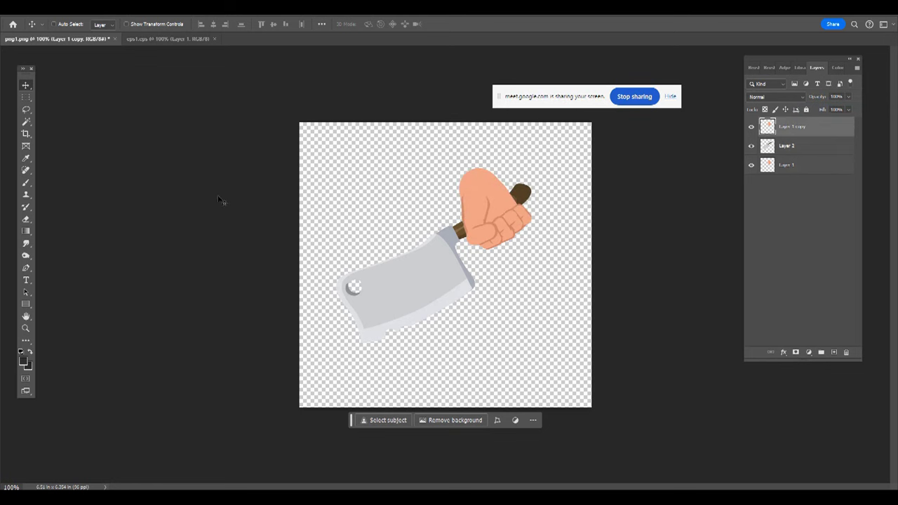
# Erase the palm area above the fingers on the hand copy with a smaller Hard Round eraser to reveal the cleaver's handle.
pyautogui.click(25, 329)
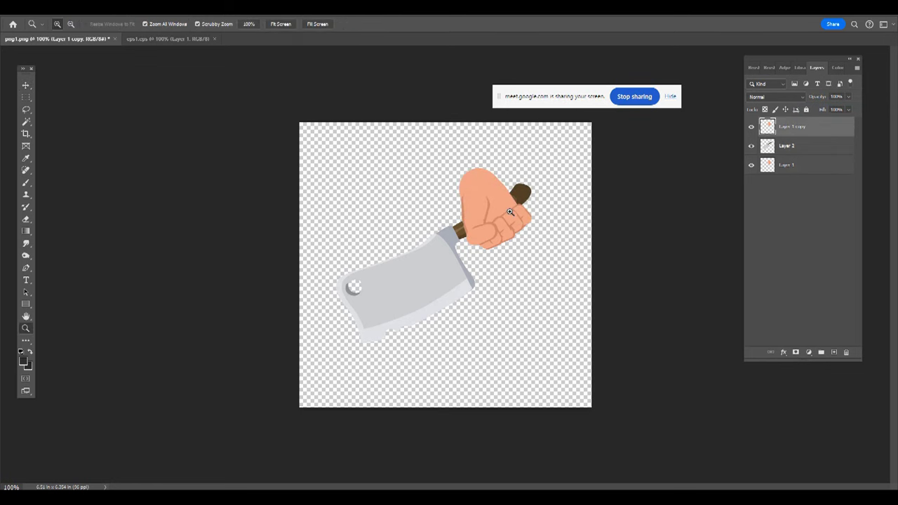
pyautogui.click(510, 213)
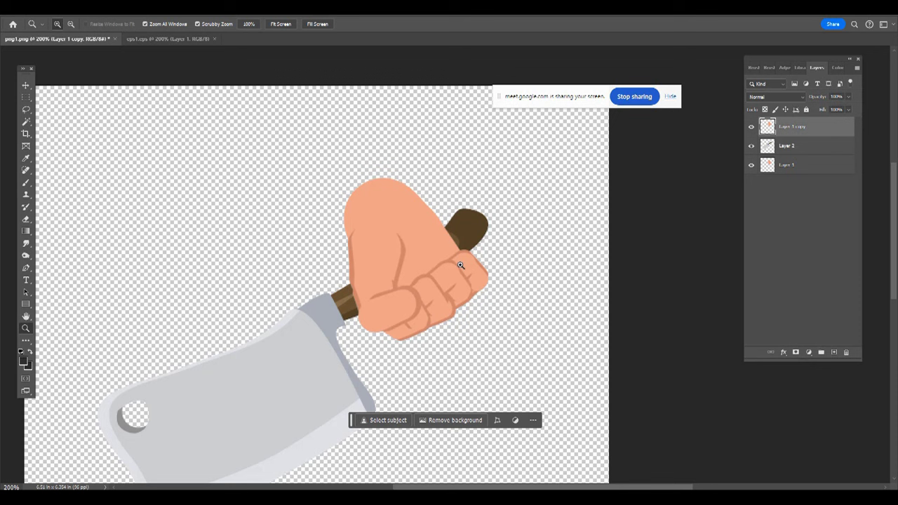
pyautogui.click(28, 209)
pyautogui.click(68, 24)
pyautogui.click(82, 176)
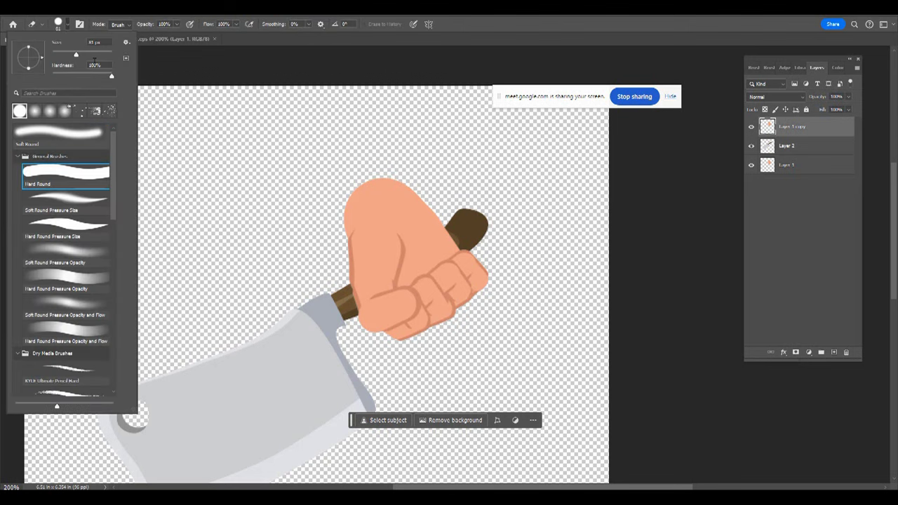
pyautogui.click(59, 55)
pyautogui.moveTo(457, 231)
pyautogui.mouseDown()
pyautogui.moveTo(412, 255)
pyautogui.moveTo(404, 282)
pyautogui.moveTo(452, 246)
pyautogui.mouseUp()
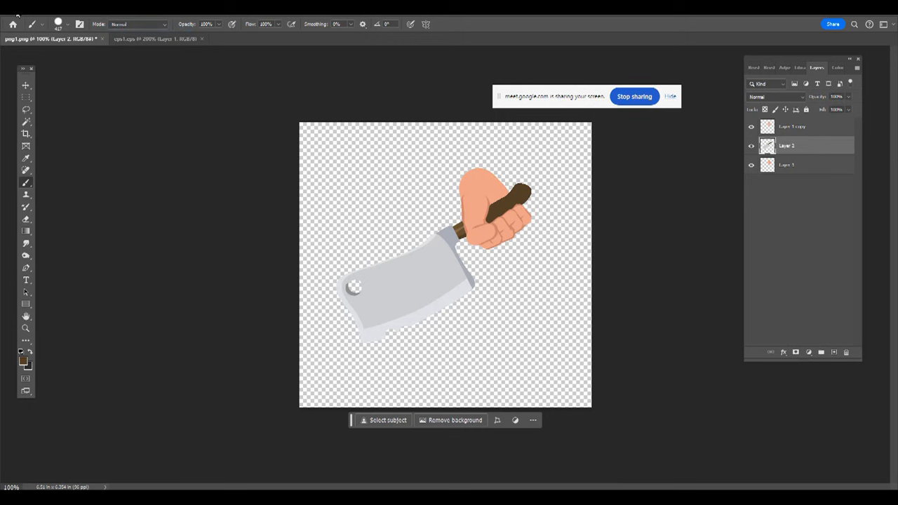
# Export the hand-holding-cleaver artwork as a PNG to the Exports3 folder, replacing png2.png.
pyautogui.click(29, 9)
pyautogui.moveTo(53, 174)
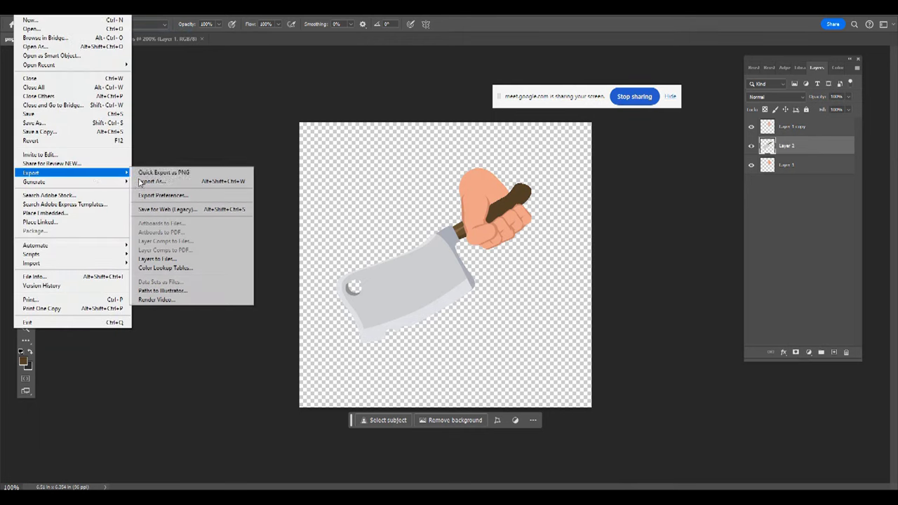
pyautogui.click(162, 174)
pyautogui.doubleClick(220, 155)
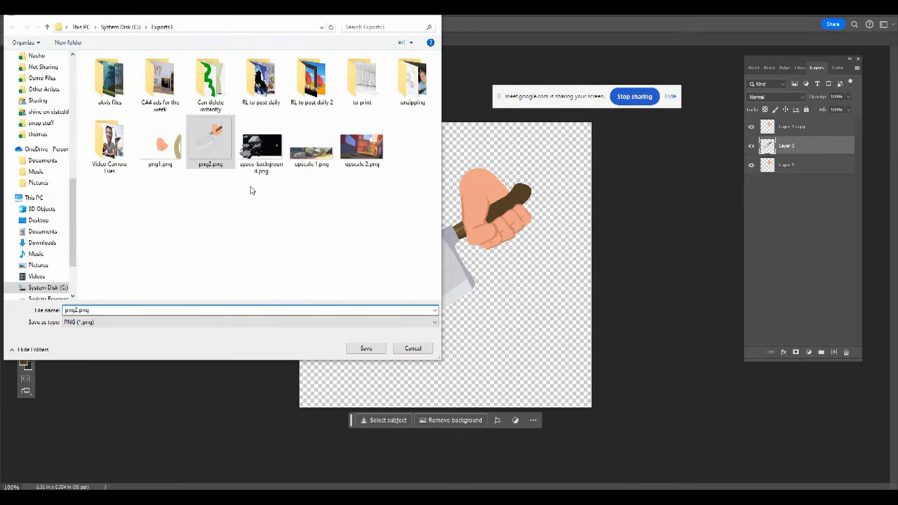
pyautogui.click(470, 253)
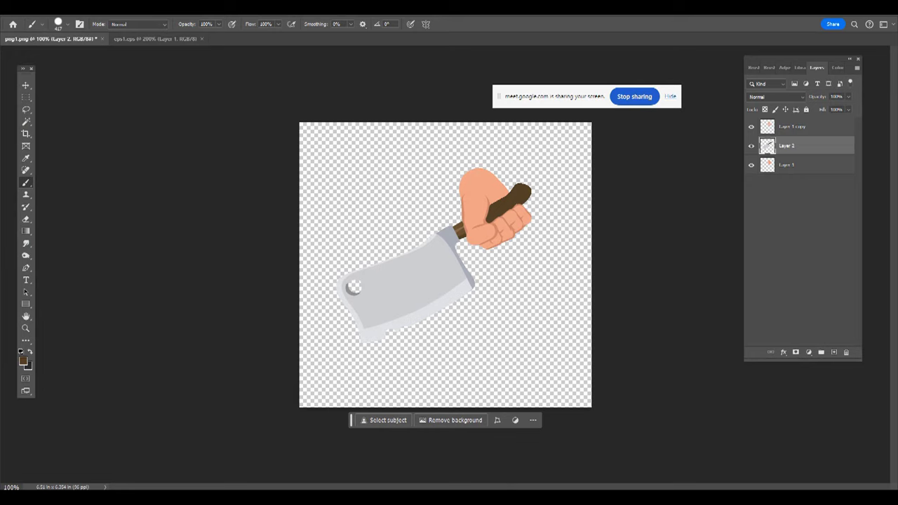
# Switch to Cartoon Animator and import png2.png into the scene as a prop.
pyautogui.hotkey('alt', 'Tab')
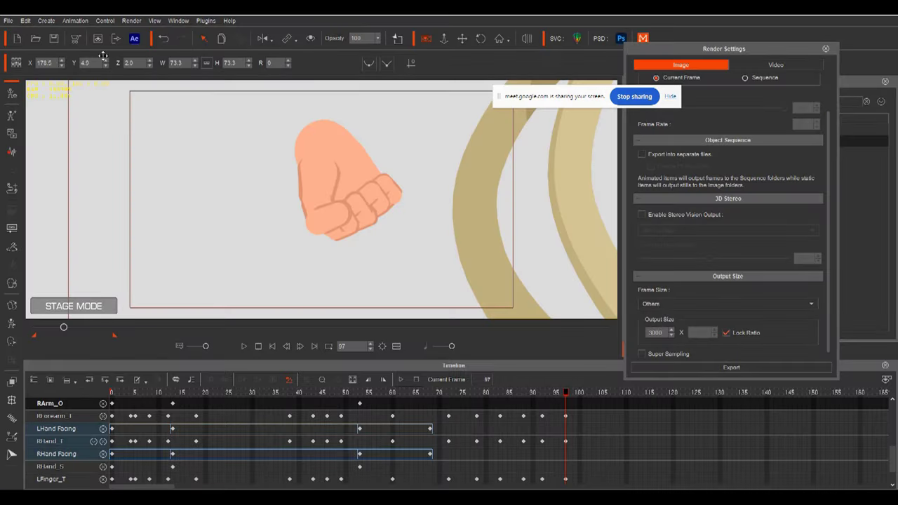
pyautogui.click(11, 133)
pyautogui.click(463, 204)
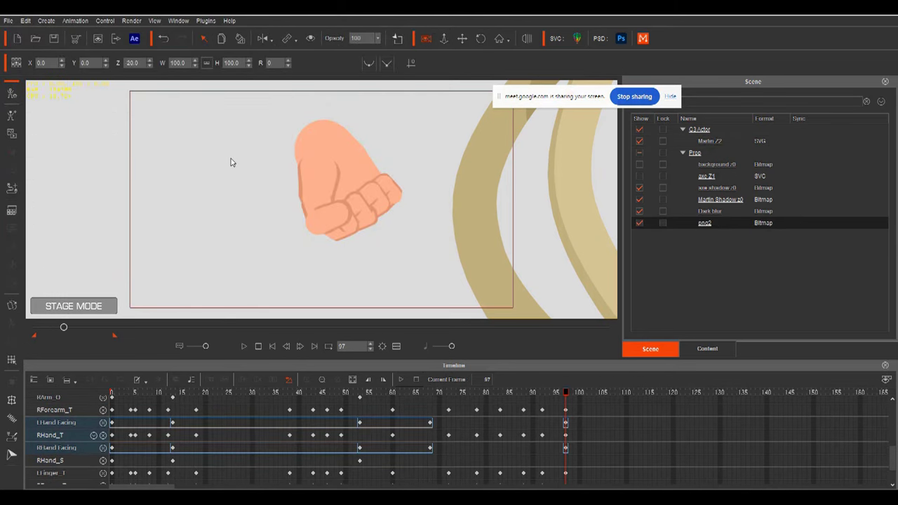
# Move the png2 hand-and-cleaver prop next to the man, to about X 92, Y 31.
pyautogui.click(443, 39)
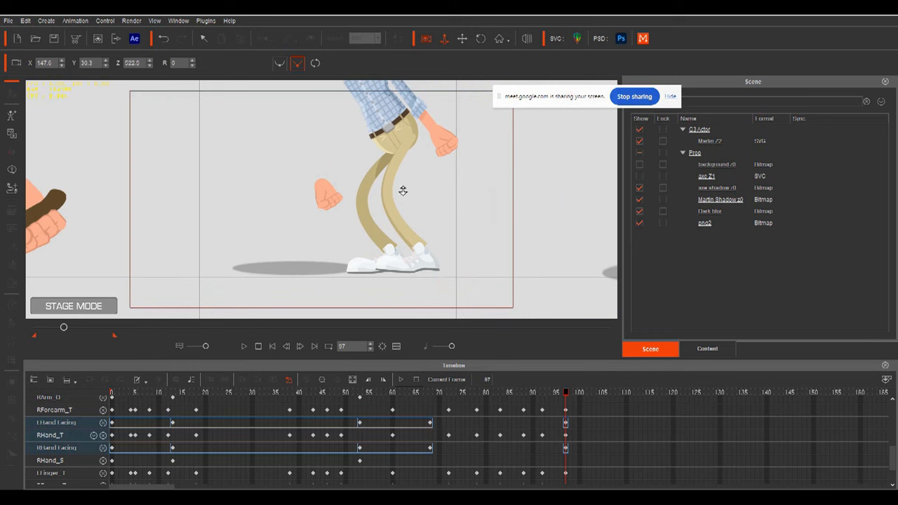
pyautogui.click(203, 39)
pyautogui.click(77, 210)
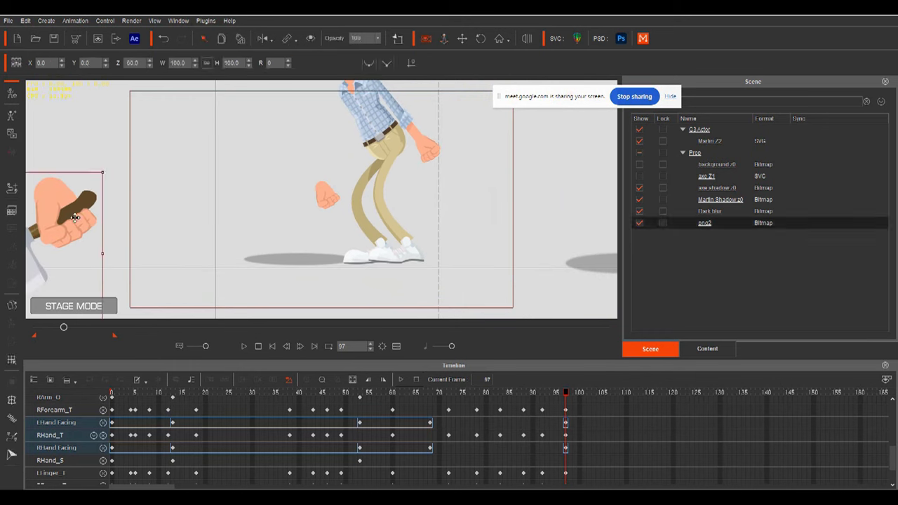
pyautogui.moveTo(76, 214); pyautogui.dragTo(221, 162)
pyautogui.moveTo(124, 207); pyautogui.dragTo(264, 151)
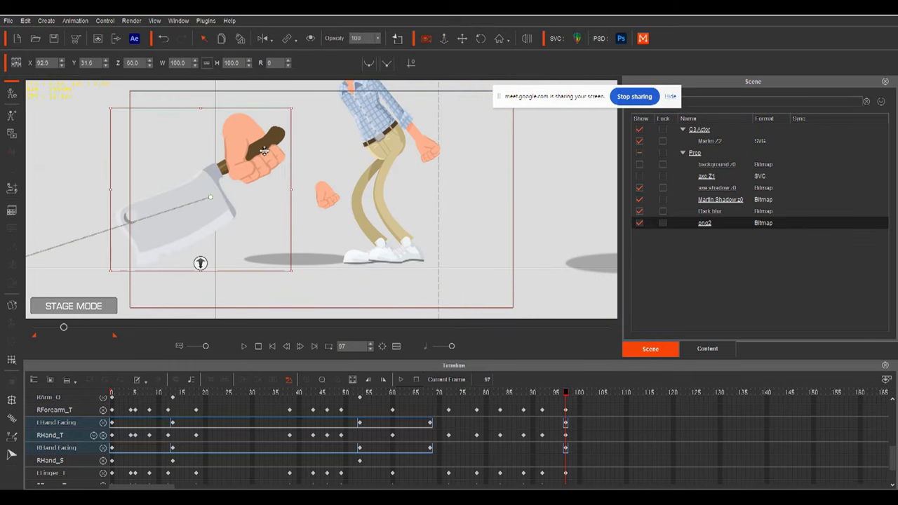
# Restore the man's hidden right arm by applying the Normal sprite to RArm.
pyautogui.click(389, 143)
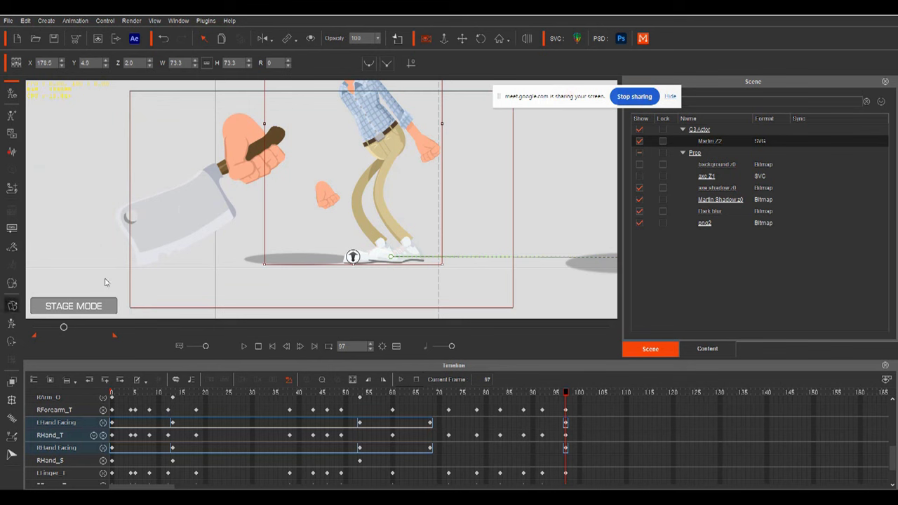
pyautogui.click(12, 302)
pyautogui.click(754, 144)
pyautogui.click(713, 228)
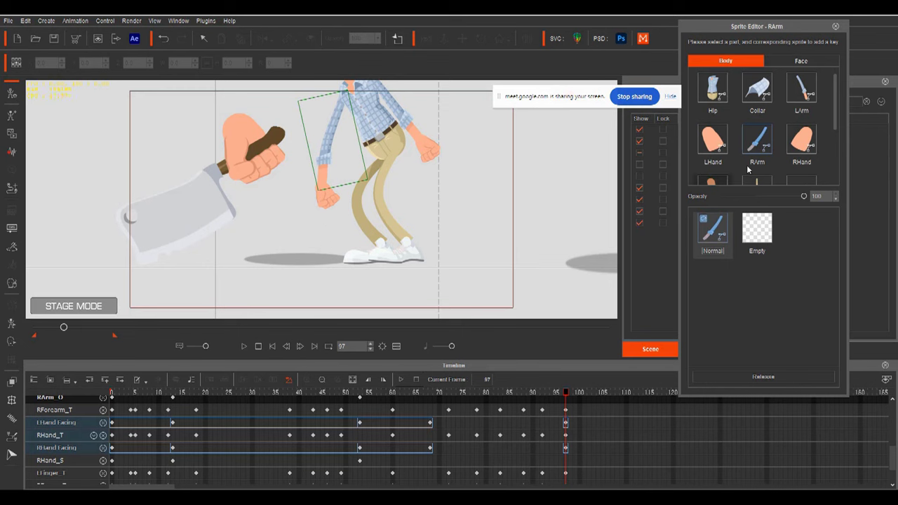
pyautogui.click(835, 26)
# Show the axe and background props and rename the png2 prop as "axe and hand".
pyautogui.click(640, 176)
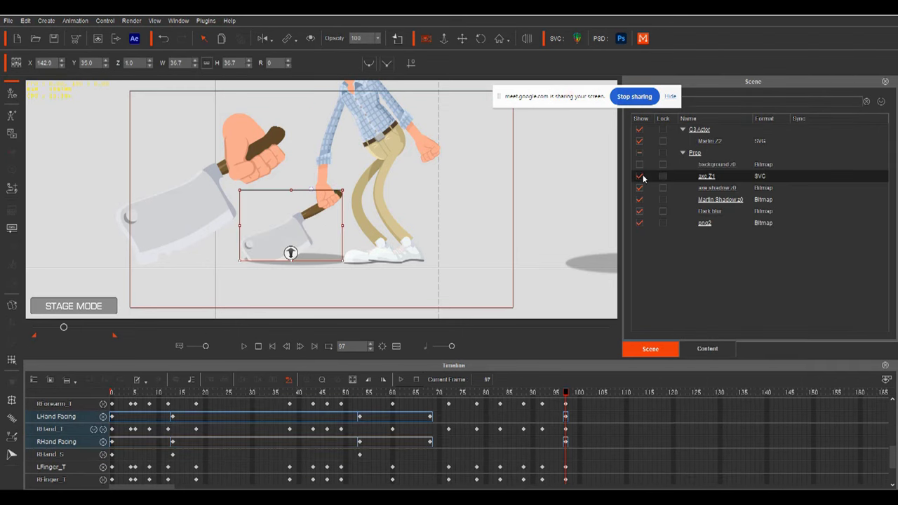
pyautogui.click(640, 165)
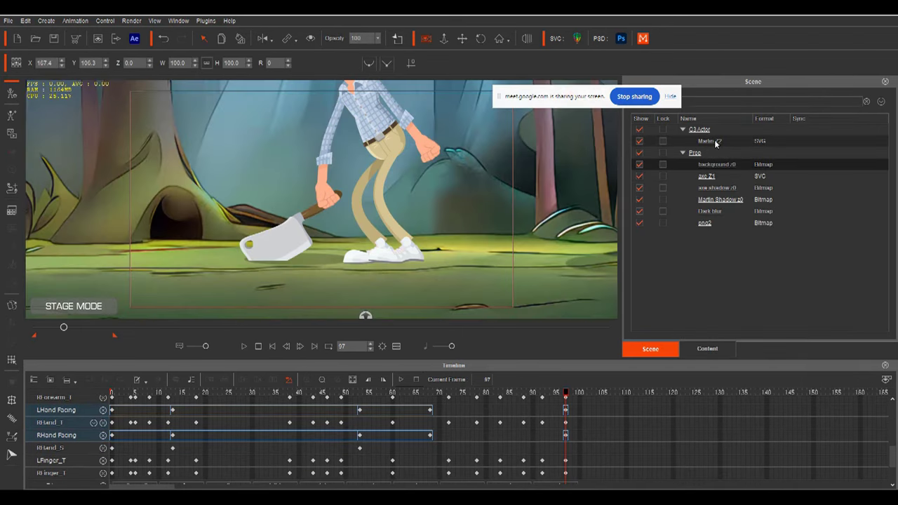
pyautogui.click(705, 223)
pyautogui.click(705, 224)
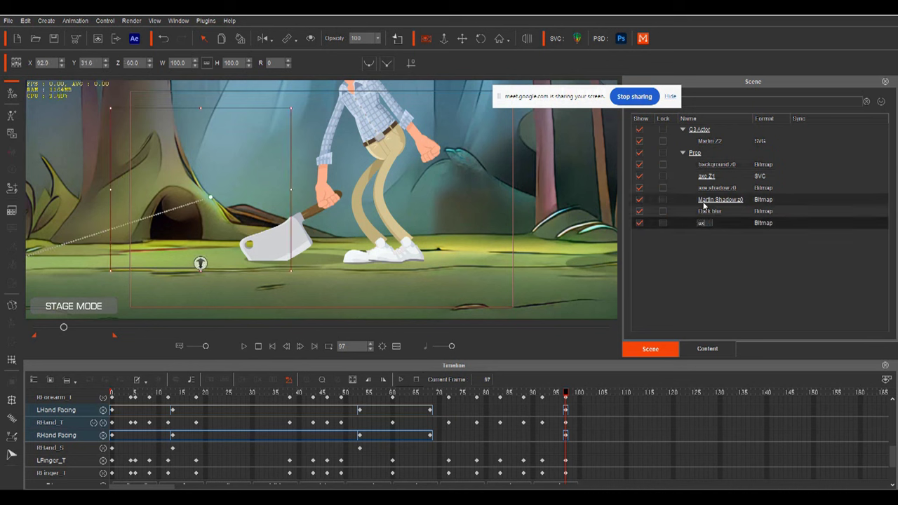
pyautogui.write('axe and hand')
pyautogui.press('Return')
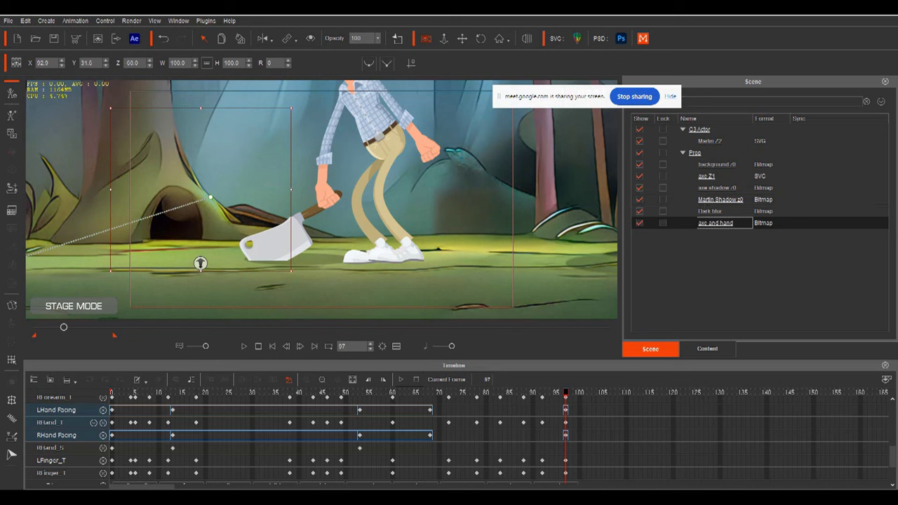
# Set the axe and hand prop's Z to 2.0, scale it to about 54.6, and align it over the man's hand and cleaver.
pyautogui.click(140, 63)
pyautogui.press('Return')
pyautogui.moveTo(288, 101); pyautogui.dragTo(318, 203)
pyautogui.moveTo(246, 271); pyautogui.dragTo(236, 277)
pyautogui.moveTo(333, 259); pyautogui.dragTo(335, 259)
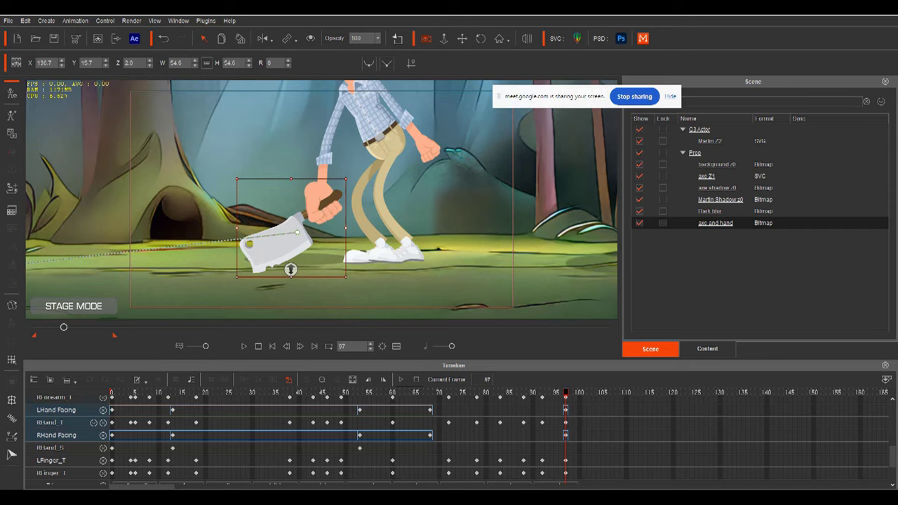
# Switch to Photoshop and delete the lower edge of the cleaver blade on Layer 2 with a rectangular selection.
pyautogui.hotkey('alt', 'Tab')
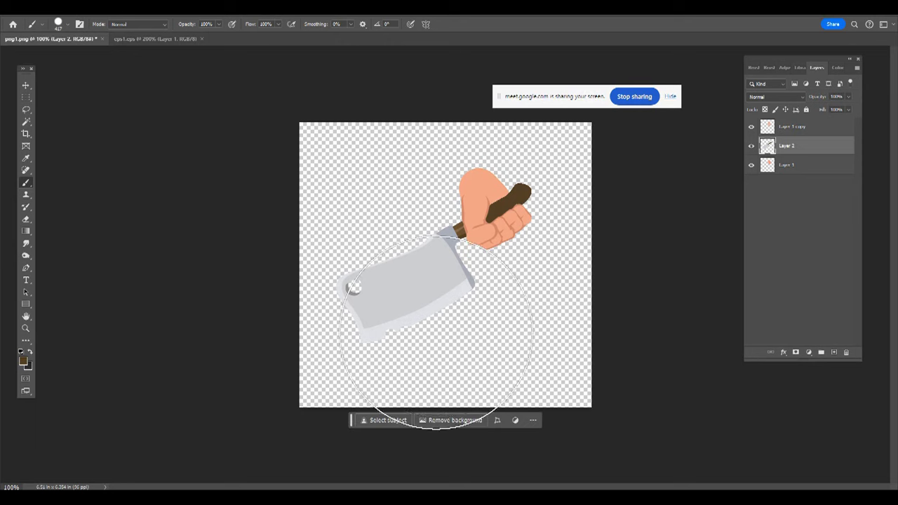
pyautogui.click(26, 97)
pyautogui.moveTo(335, 362); pyautogui.dragTo(508, 316)
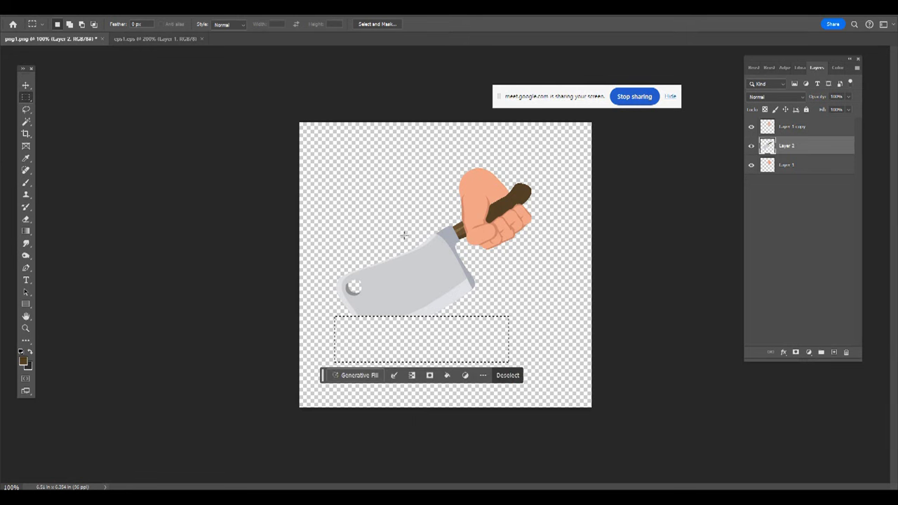
# Export the trimmed hand-and-cleaver artwork as png3.png in the Exports3 folder.
pyautogui.click(22, 10)
pyautogui.moveTo(70, 176)
pyautogui.click(157, 171)
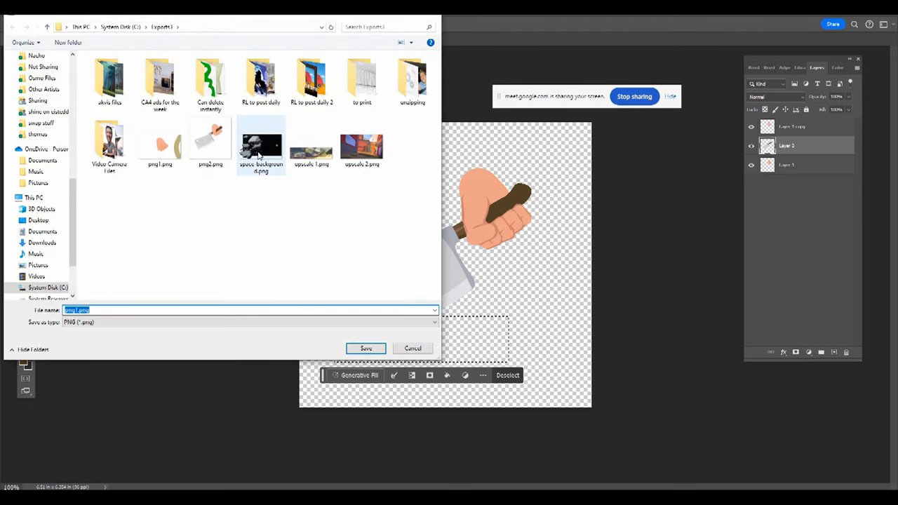
pyautogui.click(210, 147)
pyautogui.click(122, 312)
pyautogui.click(134, 310)
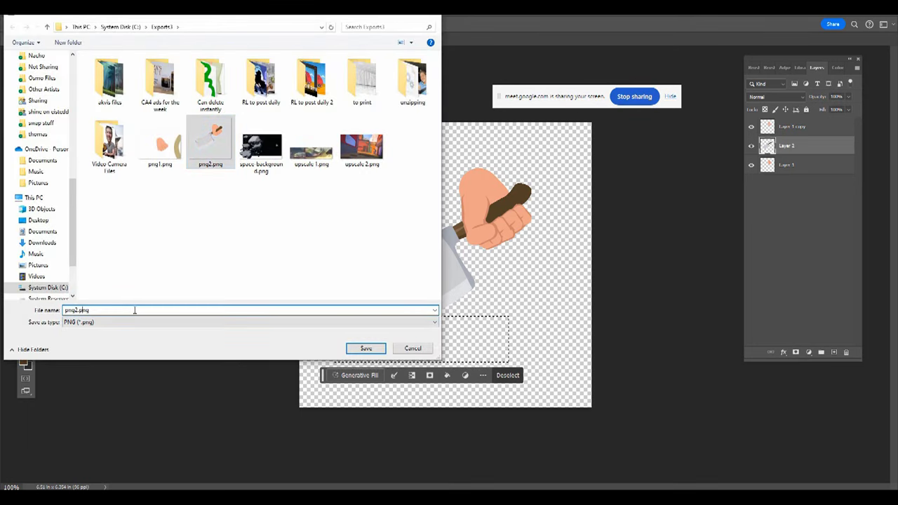
pyautogui.press('Left')
pyautogui.press('Left')
pyautogui.press('Left')
pyautogui.press('Left')
pyautogui.press('BackSpace')
pyautogui.press('Return')
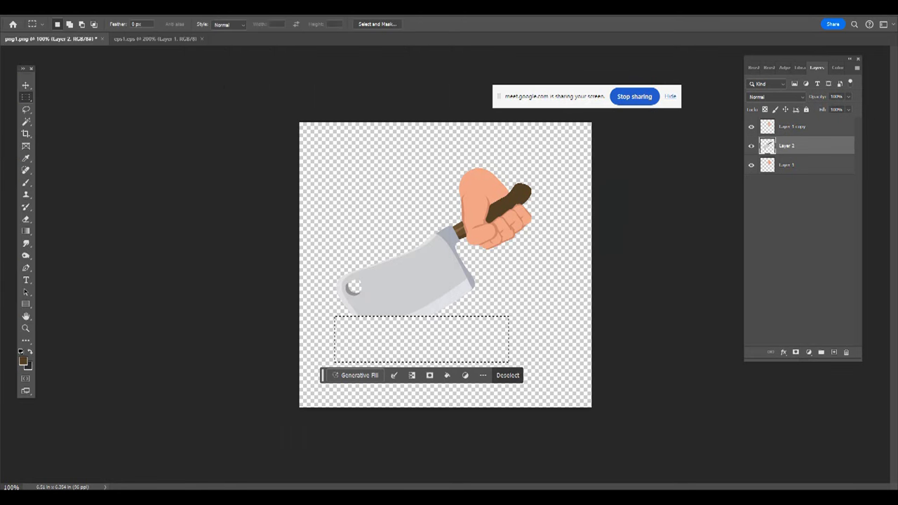
# Switch to Cartoon Animator and open the axe and hand prop's sprites for editing in the composer.
pyautogui.hotkey('alt', 'Tab')
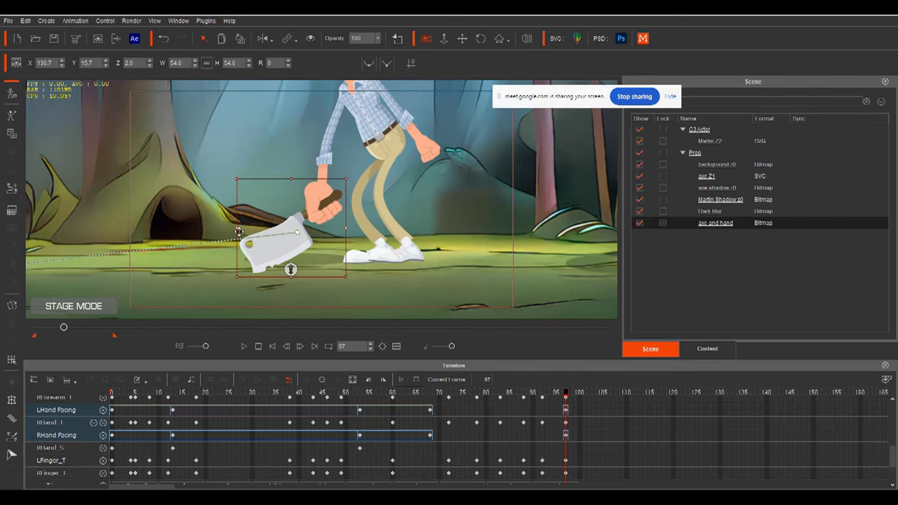
pyautogui.click(11, 93)
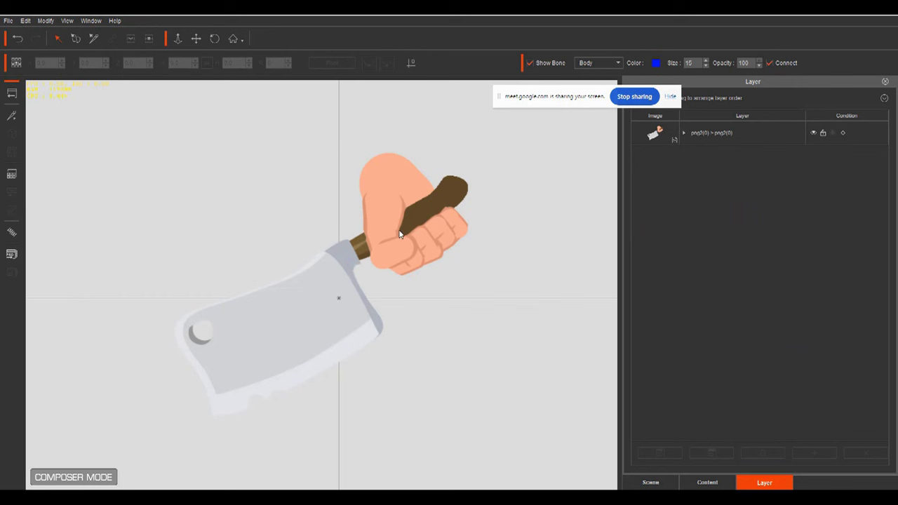
pyautogui.click(400, 234)
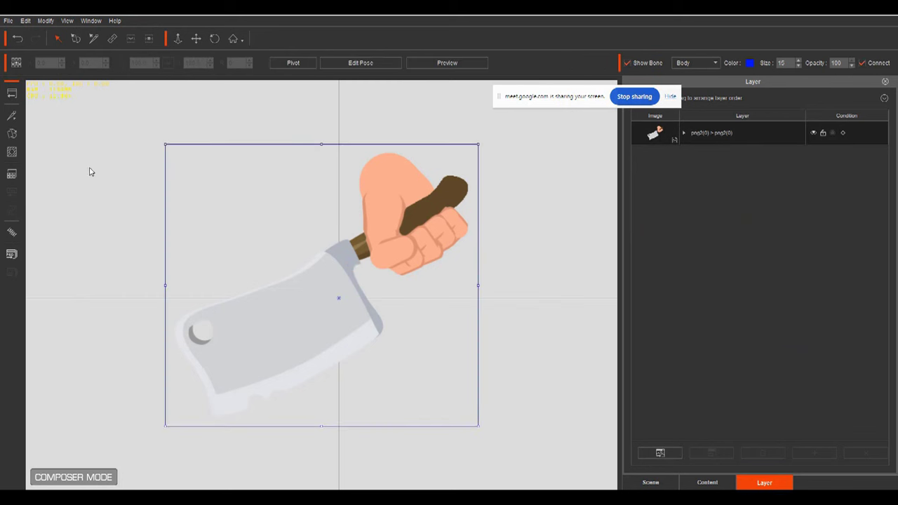
pyautogui.click(12, 152)
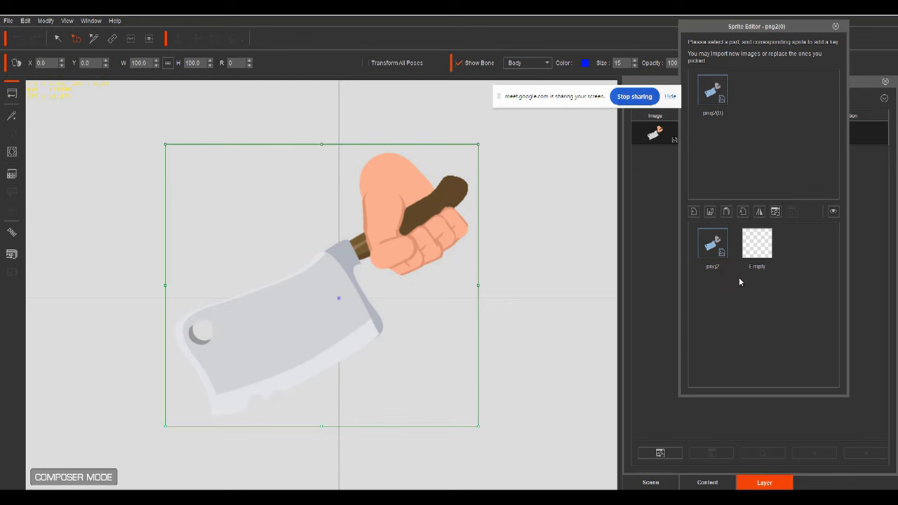
# Import png3.png from the Exports3 folder as an additional sprite for the prop.
pyautogui.click(755, 256)
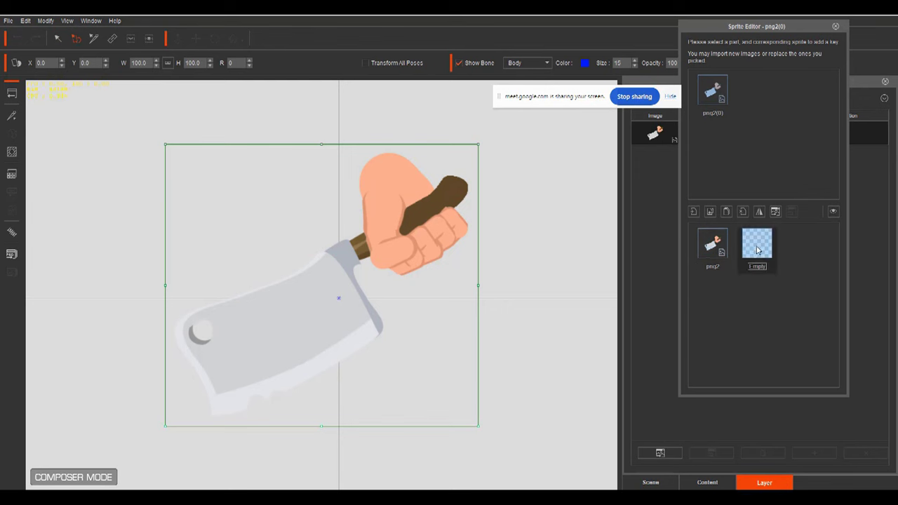
pyautogui.click(693, 212)
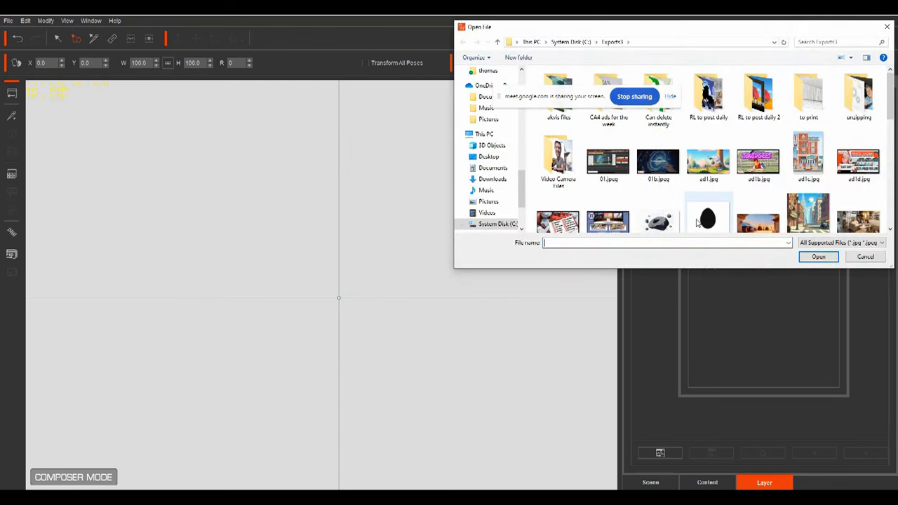
pyautogui.press('Down')
pyautogui.press('Down')
pyautogui.press('Down')
pyautogui.press('Down')
pyautogui.press('Down')
pyautogui.press('Down')
pyautogui.press('Down')
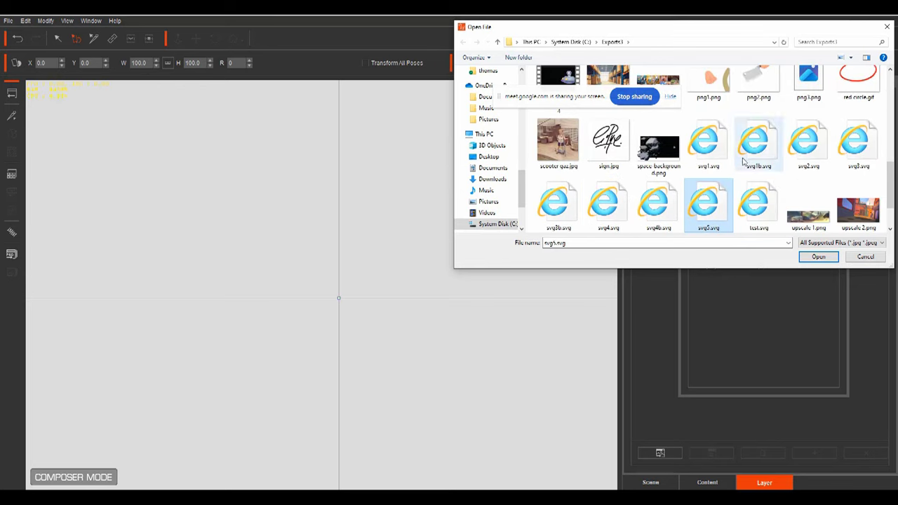
pyautogui.doubleClick(806, 88)
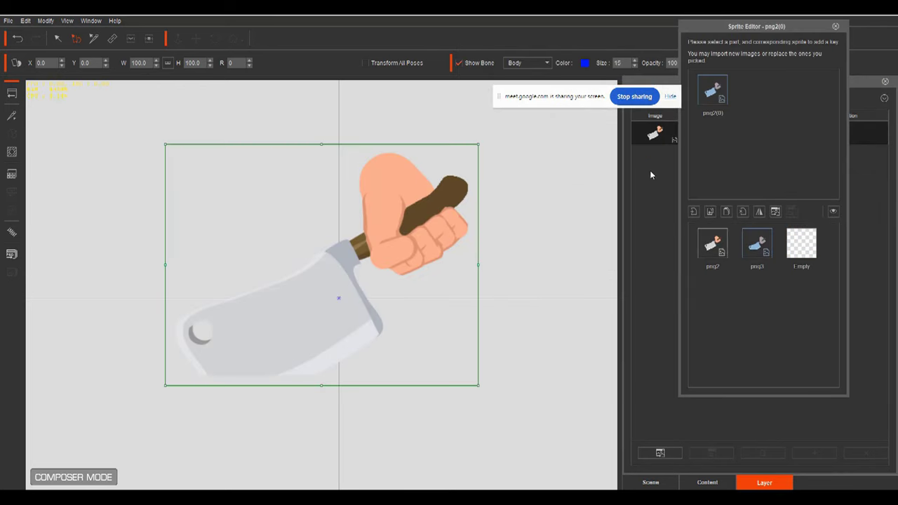
# Alternate between the png2 and png3 sprites to compare the full and trimmed blades.
pyautogui.click(713, 243)
pyautogui.click(755, 250)
pyautogui.click(716, 250)
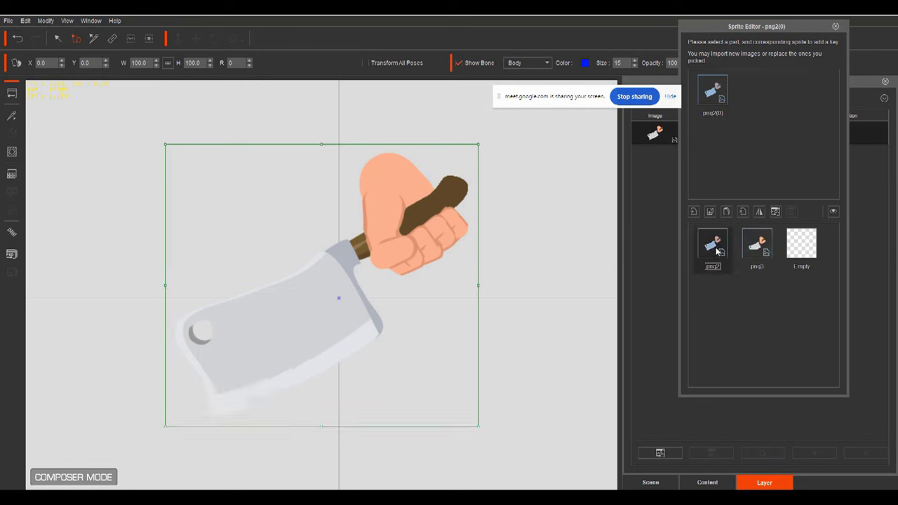
pyautogui.click(758, 250)
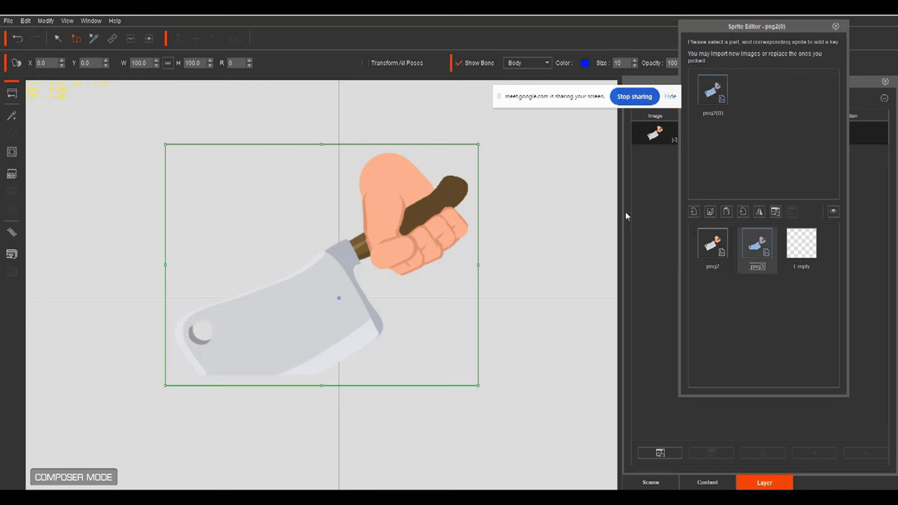
# Move the prop's pivot bone to the wrist end of the hand, at about X 13.0, Y 36.2.
pyautogui.click(94, 39)
pyautogui.click(343, 299)
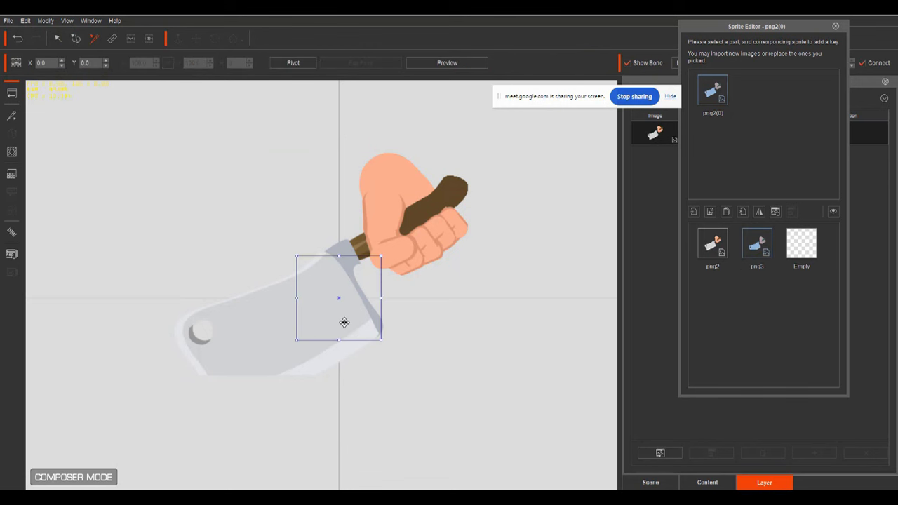
pyautogui.moveTo(354, 319); pyautogui.dragTo(402, 194)
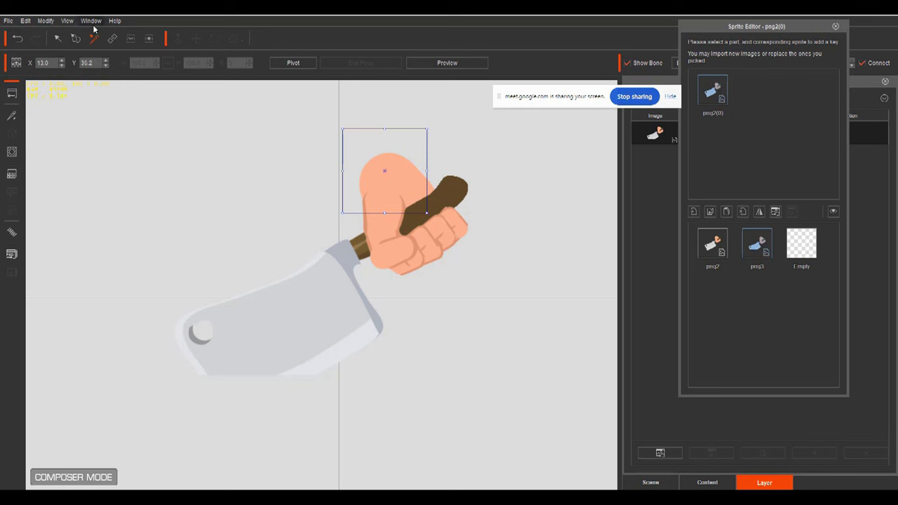
# Reposition the prop in Edit Pose so its wrist pivot sits on the composer's origin.
pyautogui.click(58, 39)
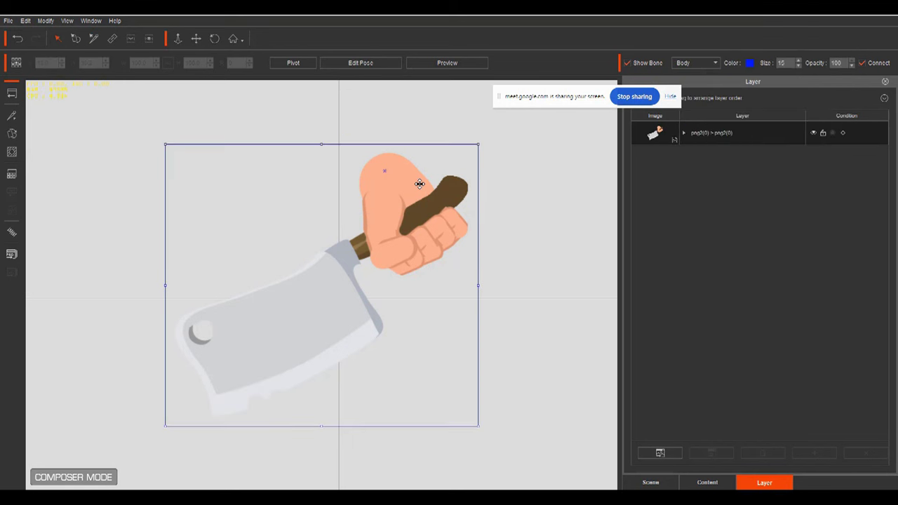
pyautogui.click(373, 62)
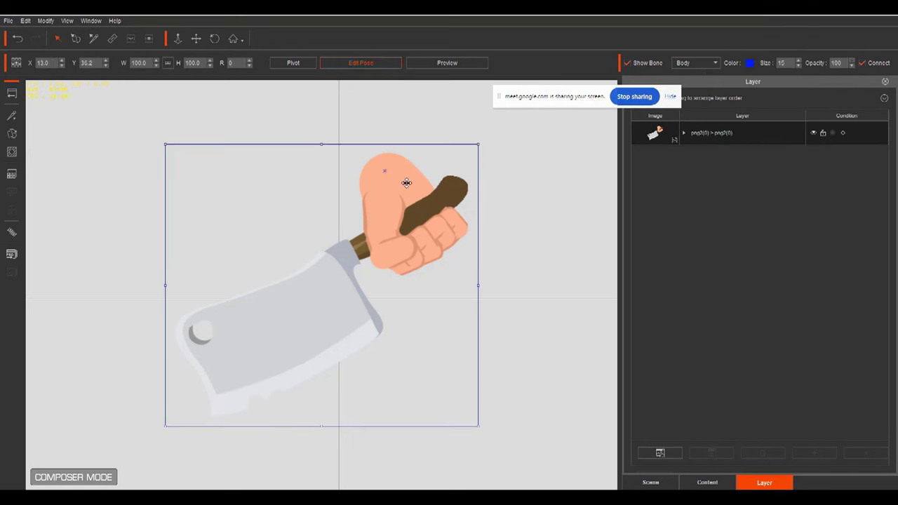
pyautogui.moveTo(412, 189); pyautogui.dragTo(365, 317)
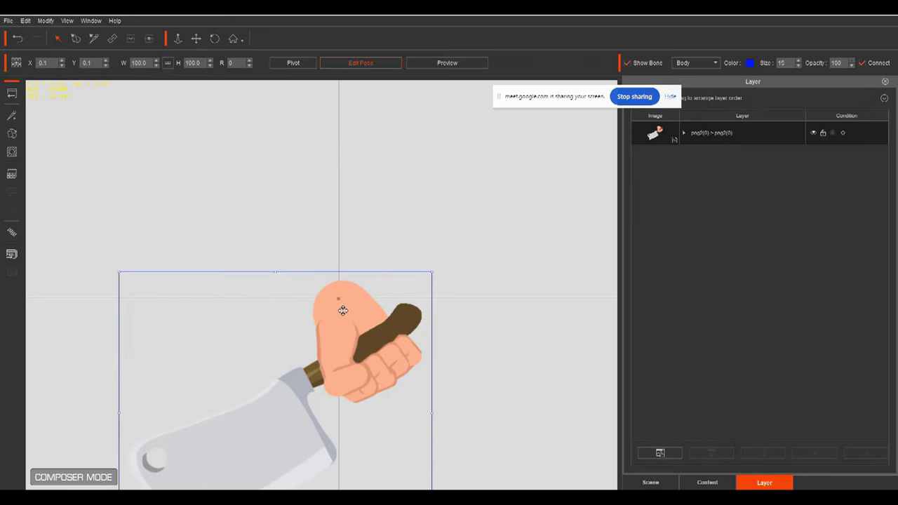
# Preview the prop's rotation around the wrist pivot.
pyautogui.click(429, 65)
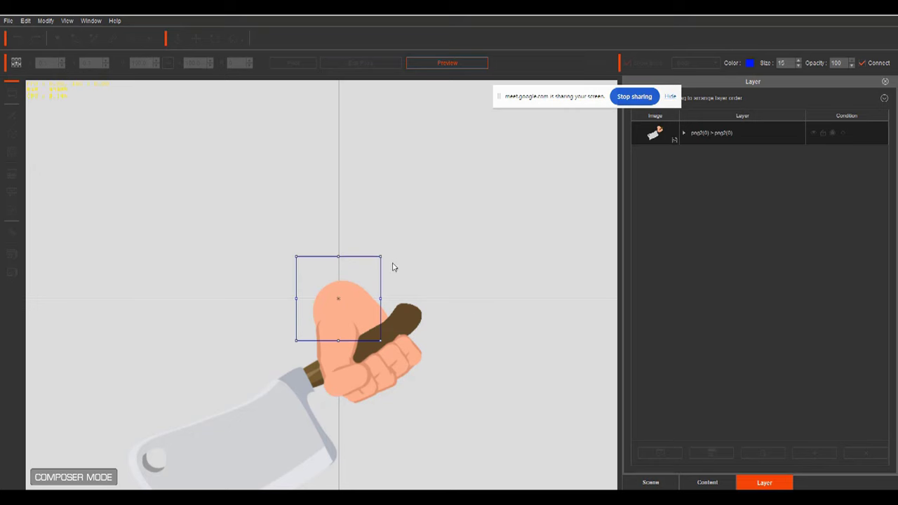
pyautogui.moveTo(386, 283); pyautogui.dragTo(431, 338)
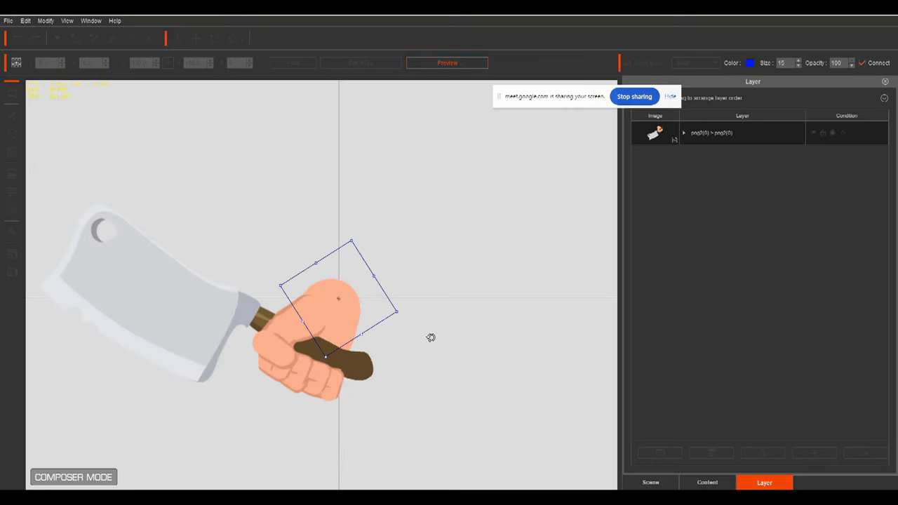
pyautogui.click(432, 64)
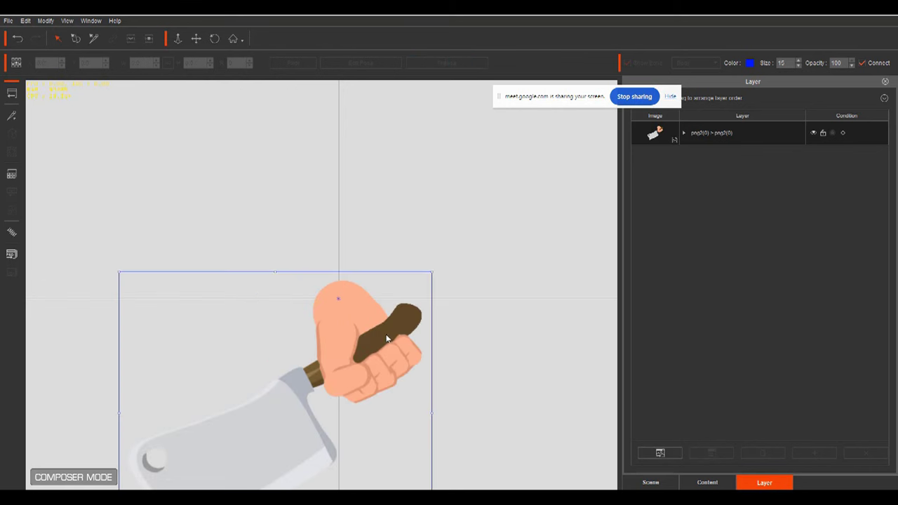
# Reopen the prop's sprites and check the png2 and png3 versions against the repositioned wrist pivot.
pyautogui.click(325, 323)
pyautogui.click(11, 175)
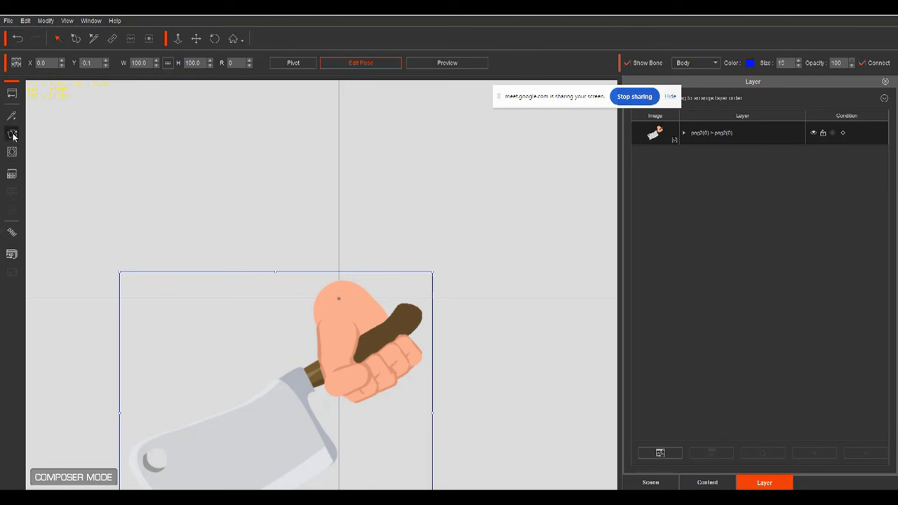
pyautogui.click(760, 245)
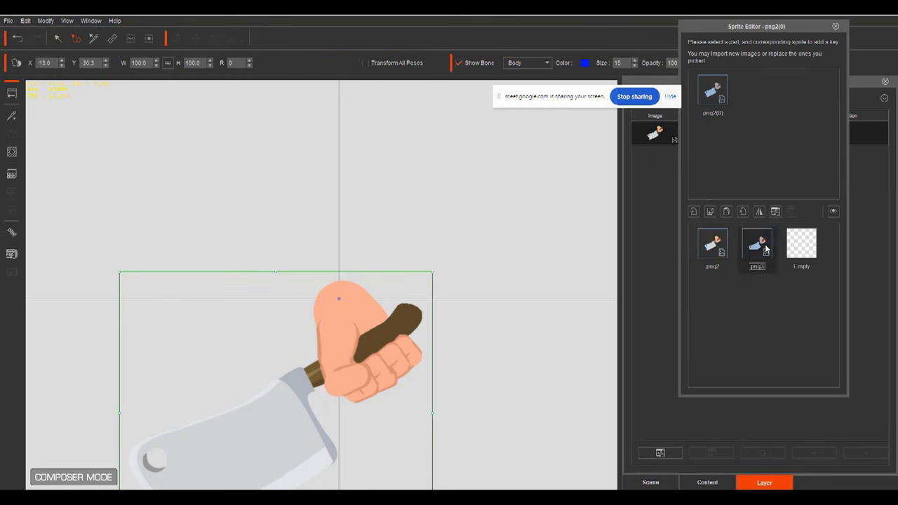
pyautogui.click(713, 246)
pyautogui.click(756, 246)
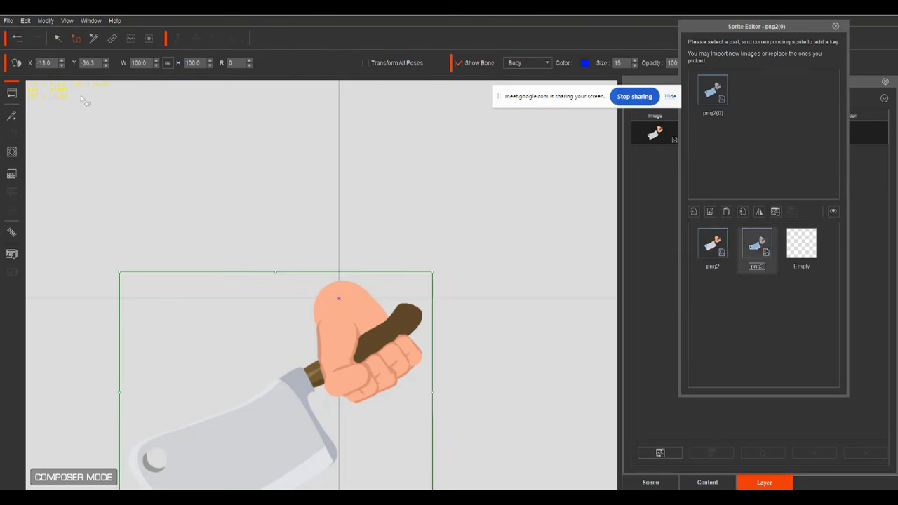
# Return from the composer to the stage and turn off camera mode.
pyautogui.click(17, 38)
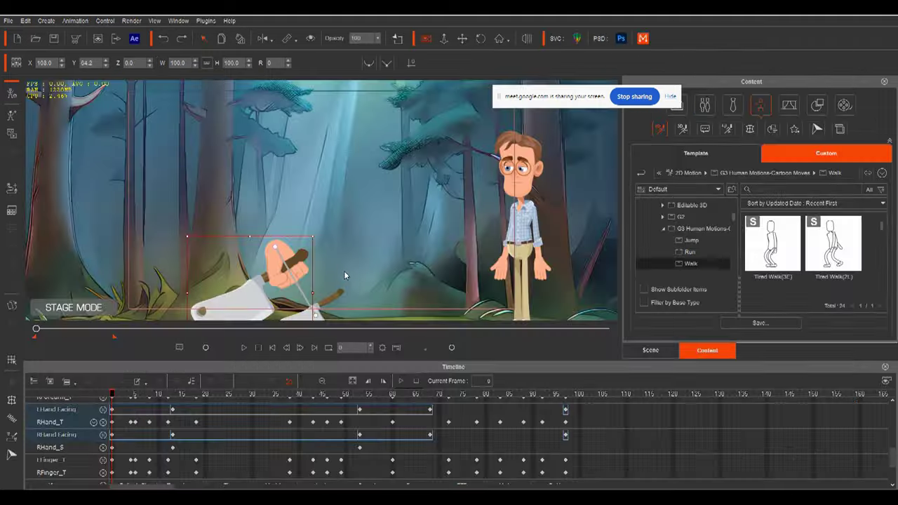
pyautogui.click(425, 40)
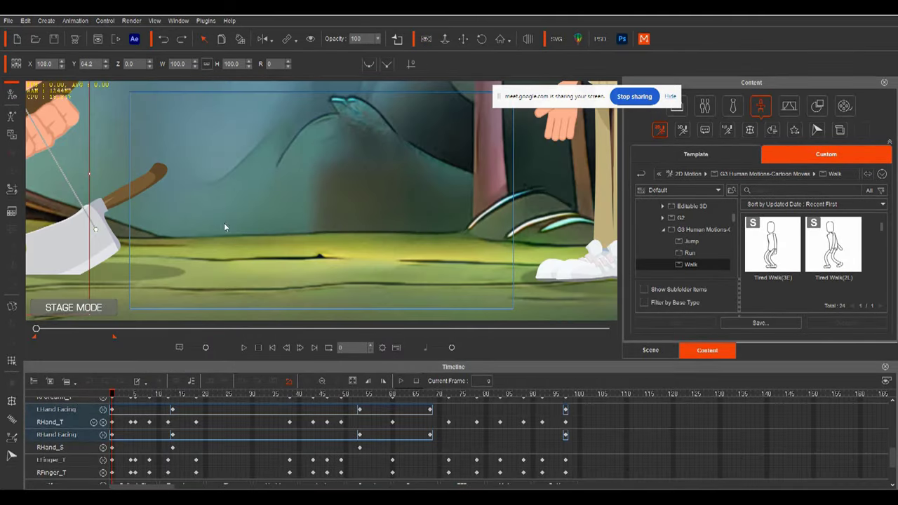
# Scale the hand-and-cleaver prop to 50.6% and place it just above the cleaver on the ground.
pyautogui.moveTo(136, 197); pyautogui.dragTo(343, 205)
pyautogui.moveTo(244, 121); pyautogui.dragTo(305, 191)
pyautogui.moveTo(359, 115); pyautogui.dragTo(330, 179)
pyautogui.moveTo(245, 205); pyautogui.dragTo(267, 154)
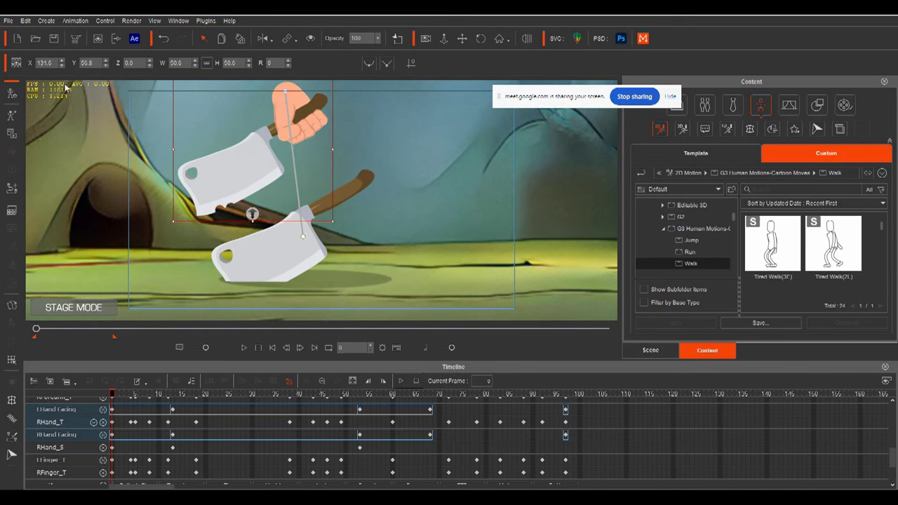
# Switch the hand-and-cleaver prop to its png3 sprite and resume selecting objects on the stage.
pyautogui.click(10, 303)
pyautogui.click(757, 228)
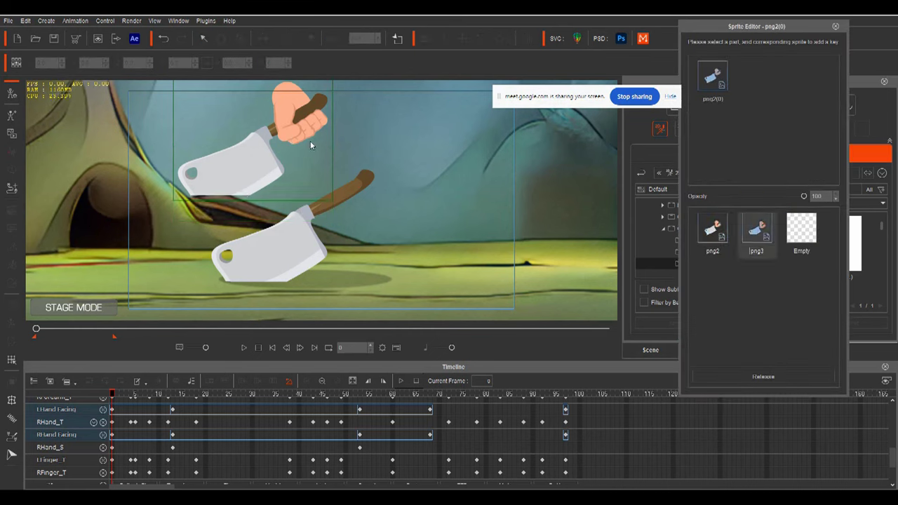
pyautogui.click(202, 38)
# Overlay the prop on the ground cleaver at Z 1.0, scale it to 56.4% to match, and hide it.
pyautogui.moveTo(247, 166); pyautogui.dragTo(293, 235)
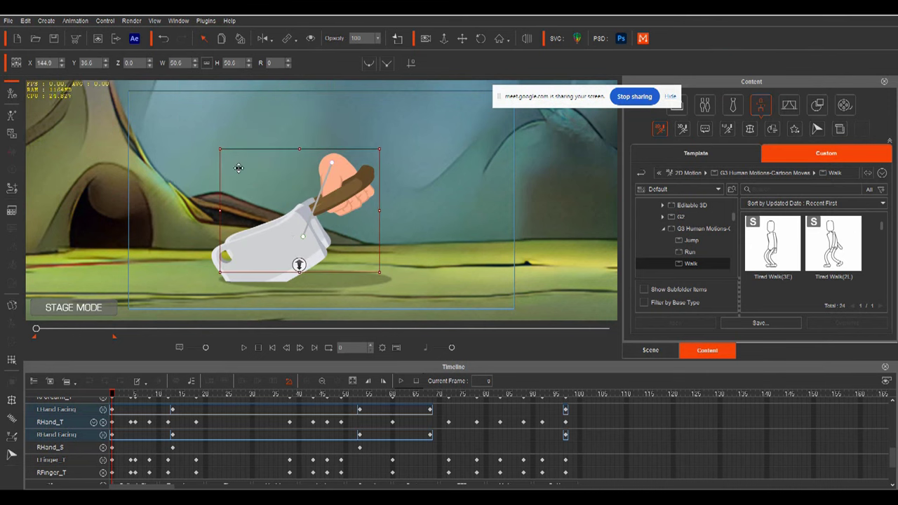
pyautogui.click(150, 60)
pyautogui.moveTo(337, 193); pyautogui.dragTo(325, 206)
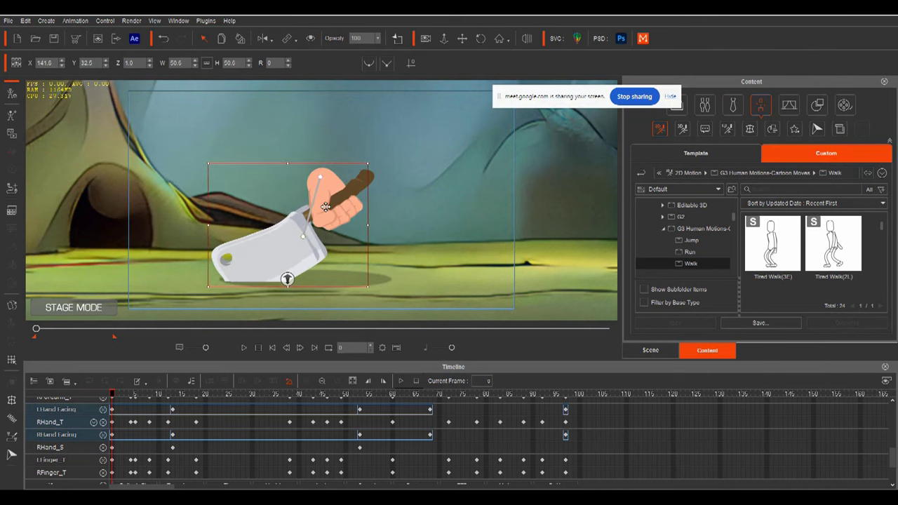
pyautogui.moveTo(368, 164); pyautogui.dragTo(373, 152)
pyautogui.moveTo(355, 204); pyautogui.dragTo(366, 195)
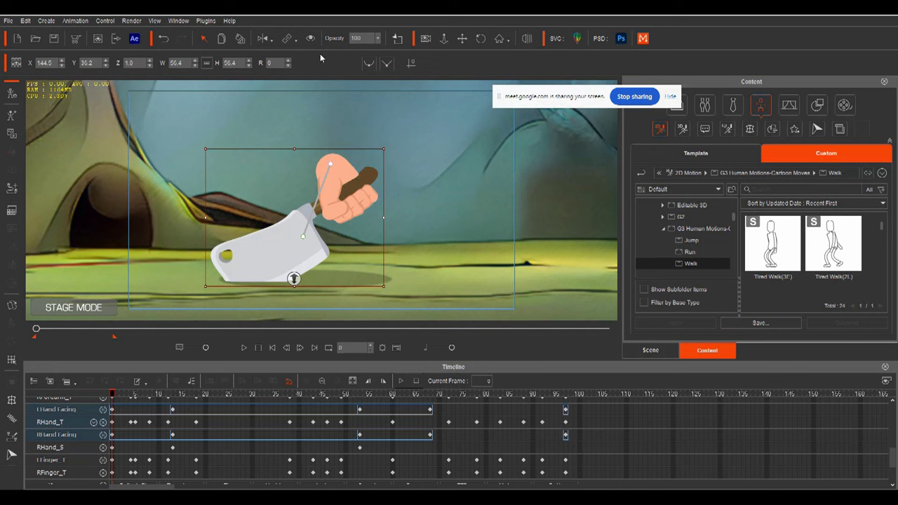
pyautogui.click(309, 38)
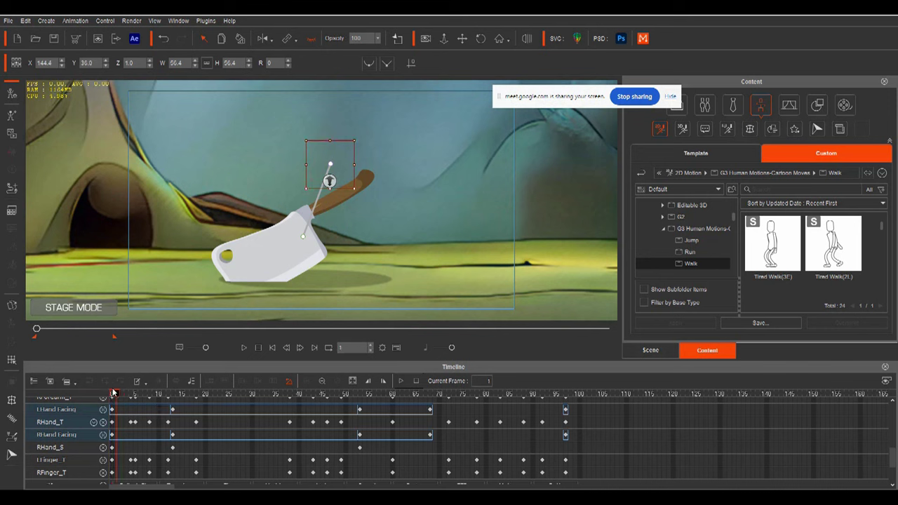
# Advance to the grab at frame 92 and switch the ground cleaver to its "hand axe b..." sprite.
pyautogui.press('space')
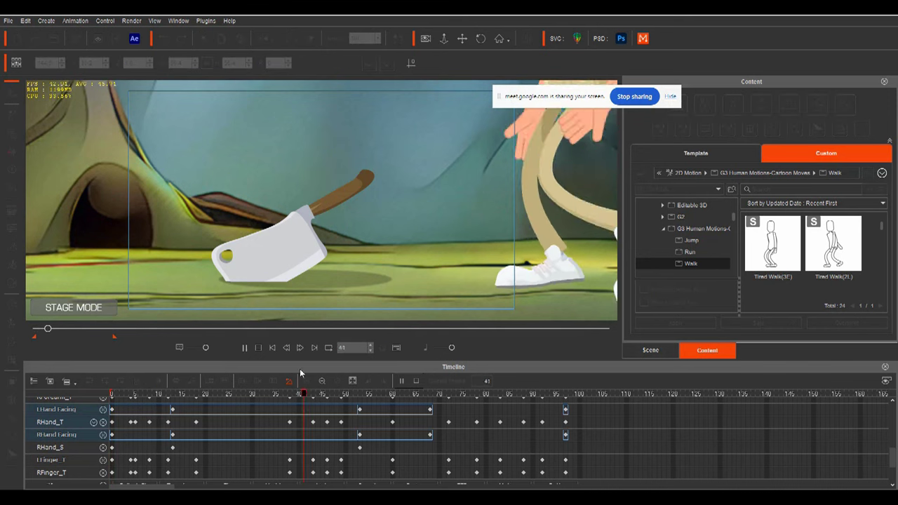
pyautogui.press('space')
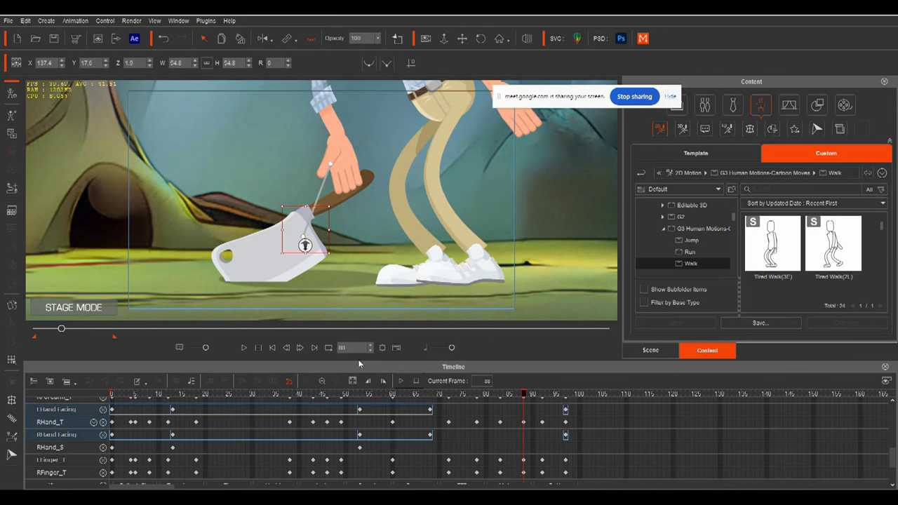
pyautogui.moveTo(524, 397); pyautogui.dragTo(543, 397)
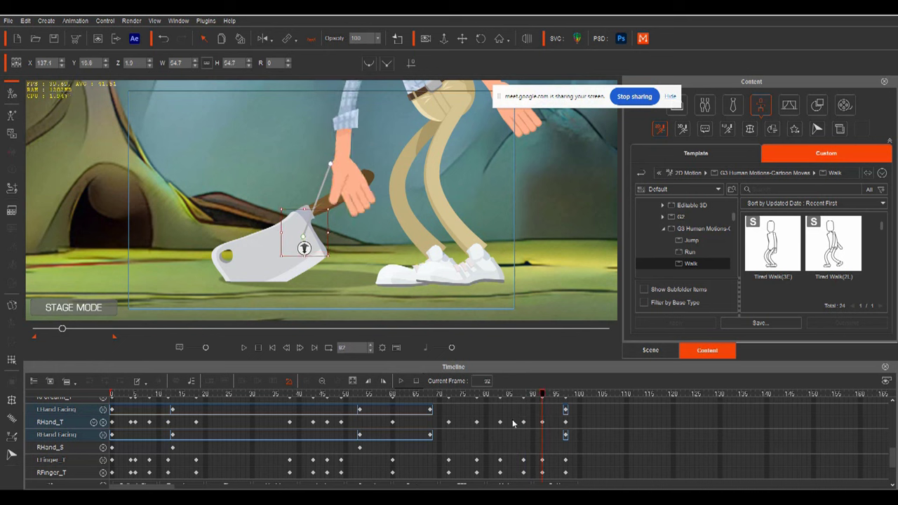
pyautogui.click(249, 266)
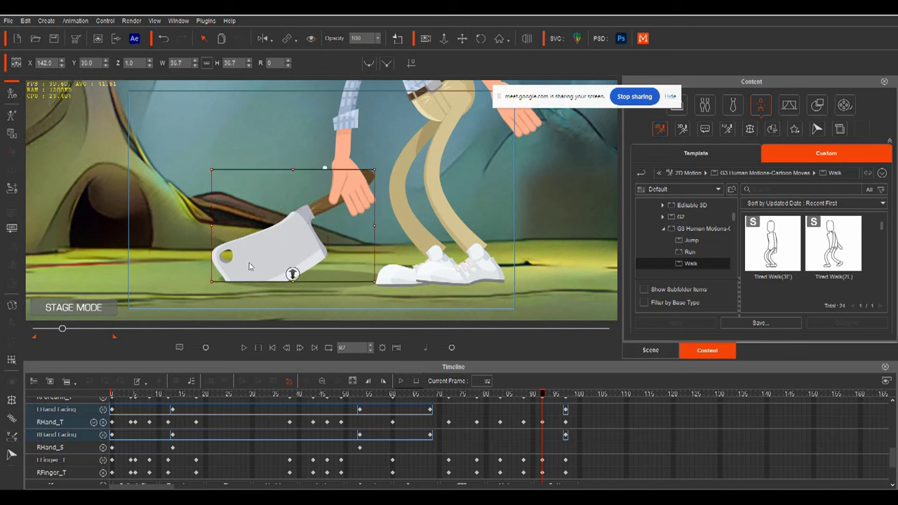
pyautogui.click(11, 306)
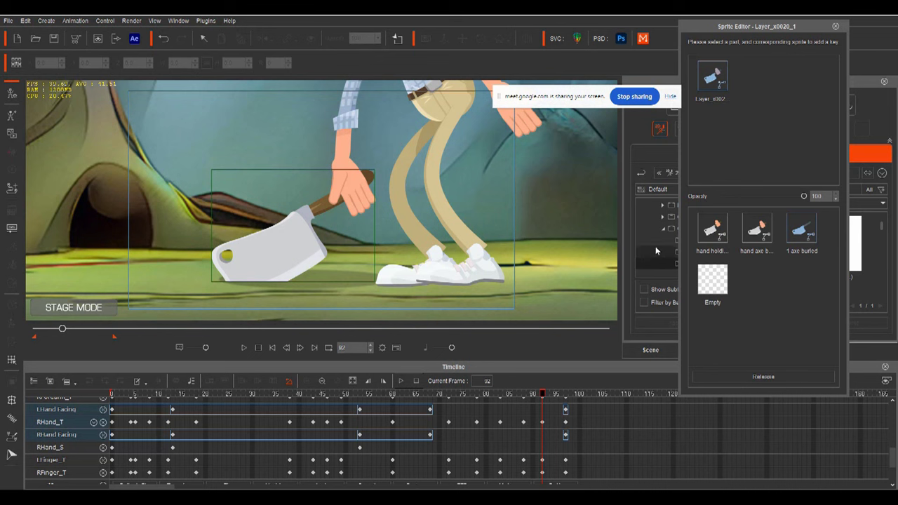
pyautogui.click(757, 229)
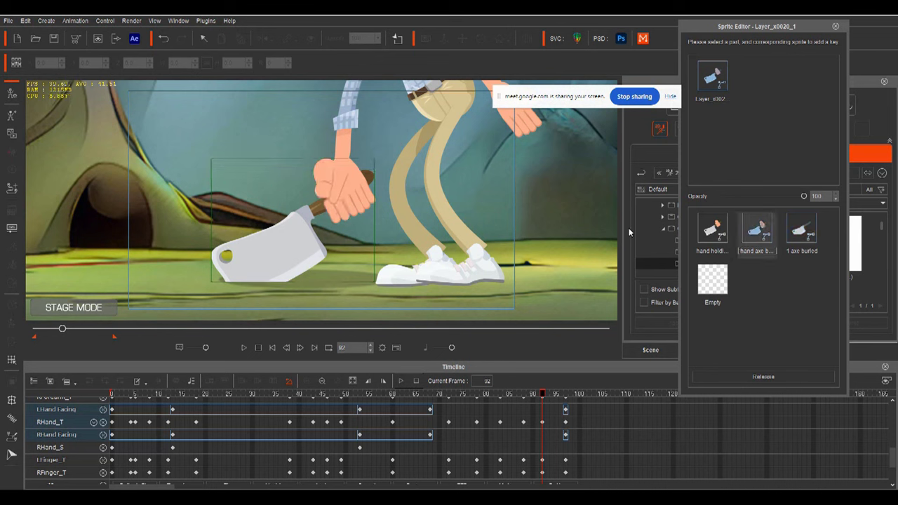
pyautogui.click(836, 27)
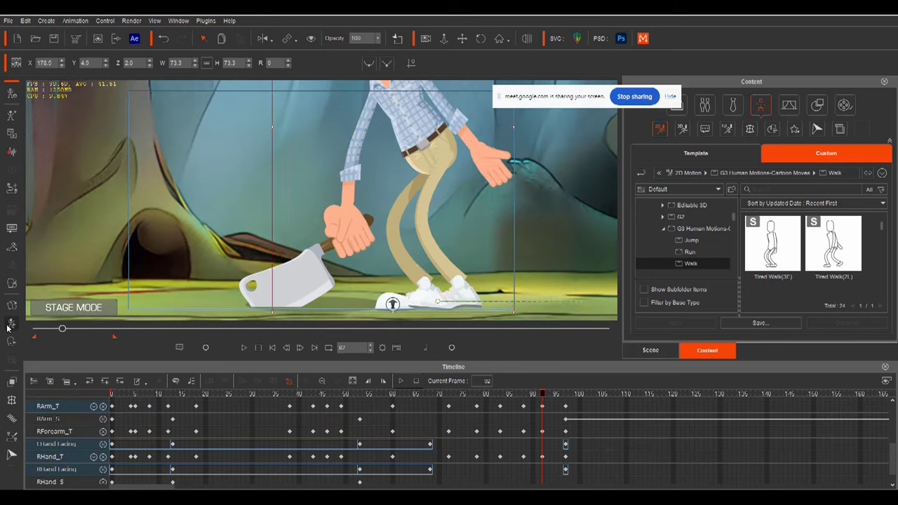
# Edit the man's motion key at frame 92, moving his right hand toward the gripping hand with Stretch Bone turned off.
pyautogui.click(11, 323)
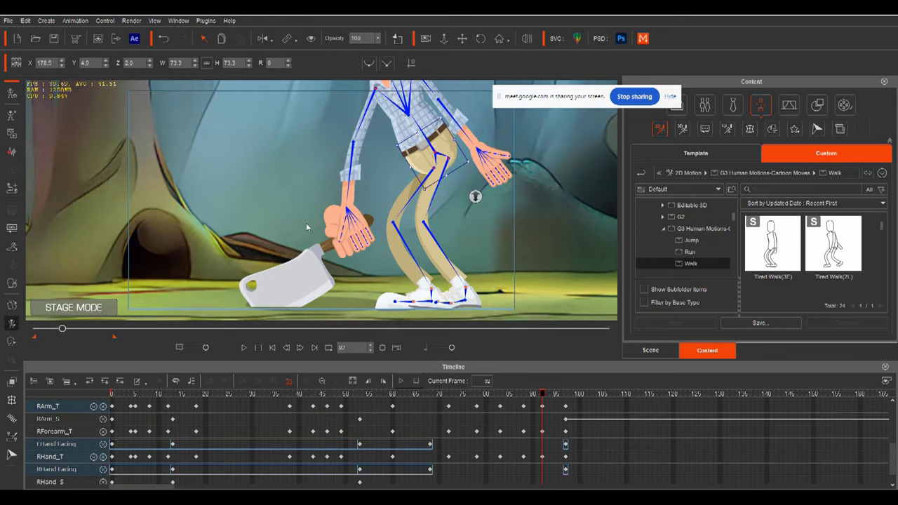
pyautogui.click(347, 210)
pyautogui.moveTo(347, 211); pyautogui.dragTo(317, 192)
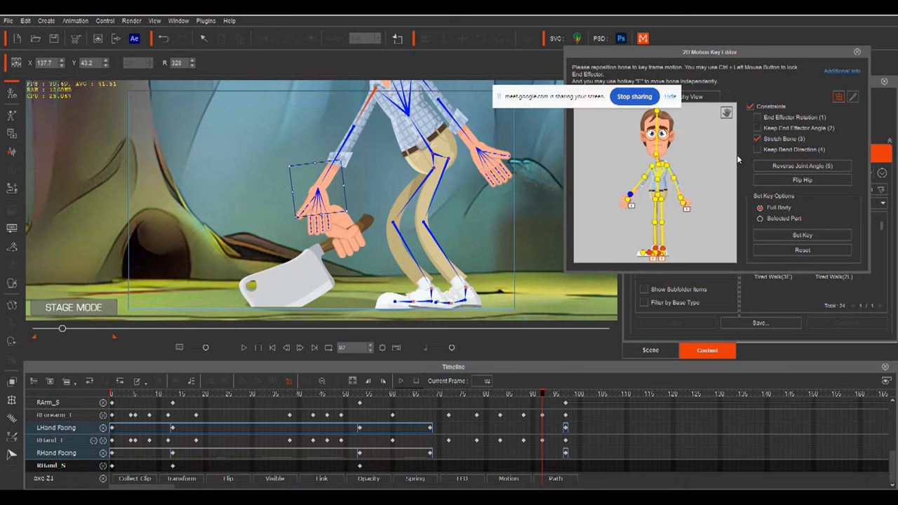
pyautogui.click(758, 139)
pyautogui.moveTo(324, 204); pyautogui.dragTo(358, 112)
pyautogui.moveTo(340, 177); pyautogui.dragTo(337, 197)
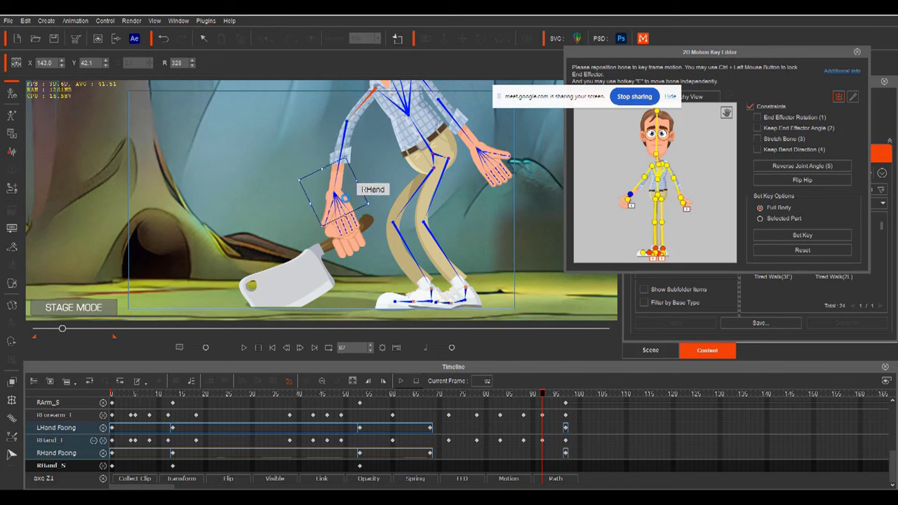
# Lower the right forearm with Stretch Bone enabled so the wrist meets the gripping hand on the cleaver.
pyautogui.click(757, 139)
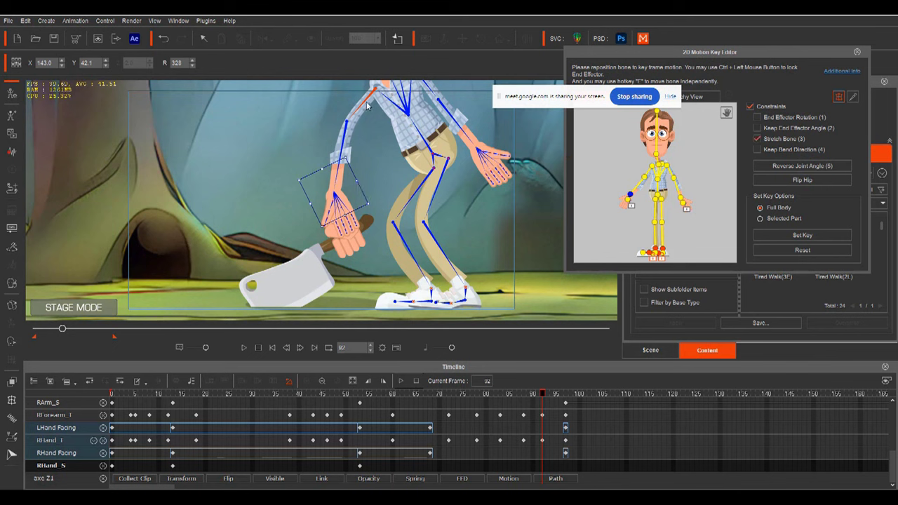
pyautogui.click(343, 129)
pyautogui.moveTo(341, 130)
pyautogui.mouseDown()
pyautogui.moveTo(355, 163)
pyautogui.moveTo(346, 136)
pyautogui.moveTo(343, 144)
pyautogui.mouseUp()
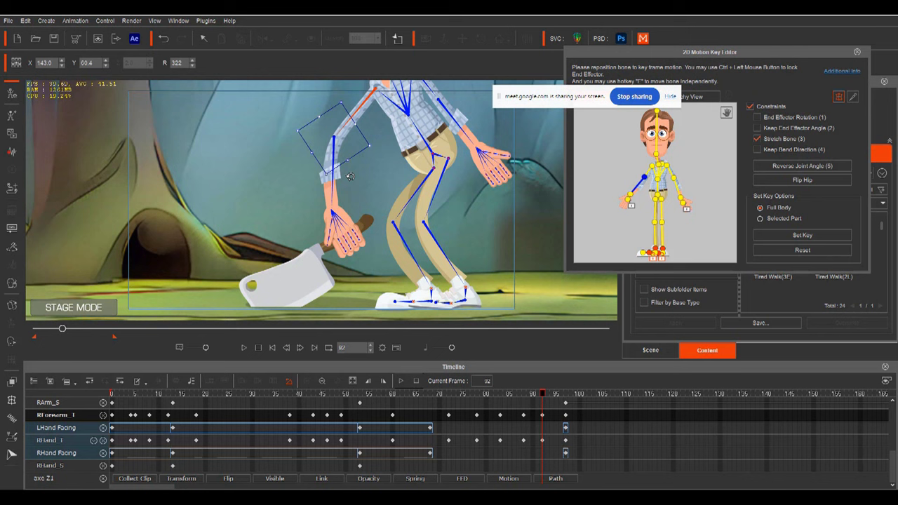
pyautogui.click(757, 139)
# Link the cleaver to the man's right hand bone at frame 92.
pyautogui.click(306, 269)
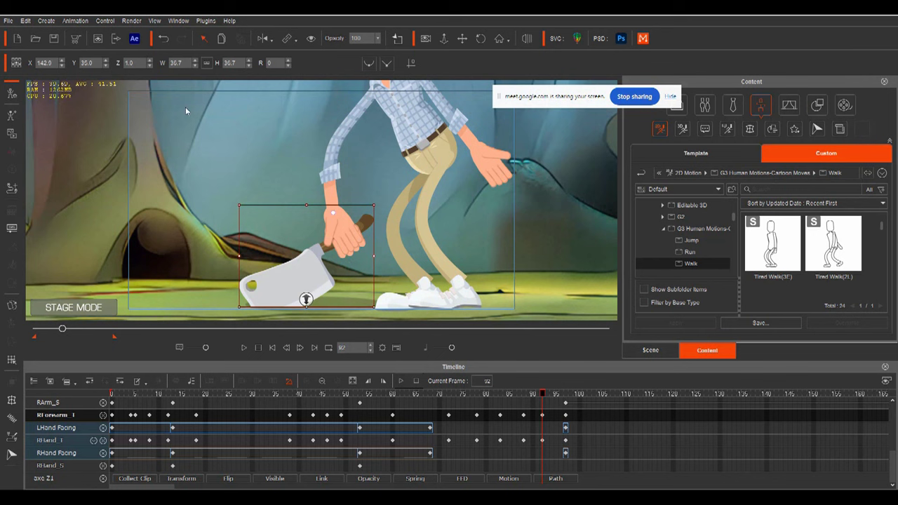
pyautogui.click(297, 42)
pyautogui.click(312, 55)
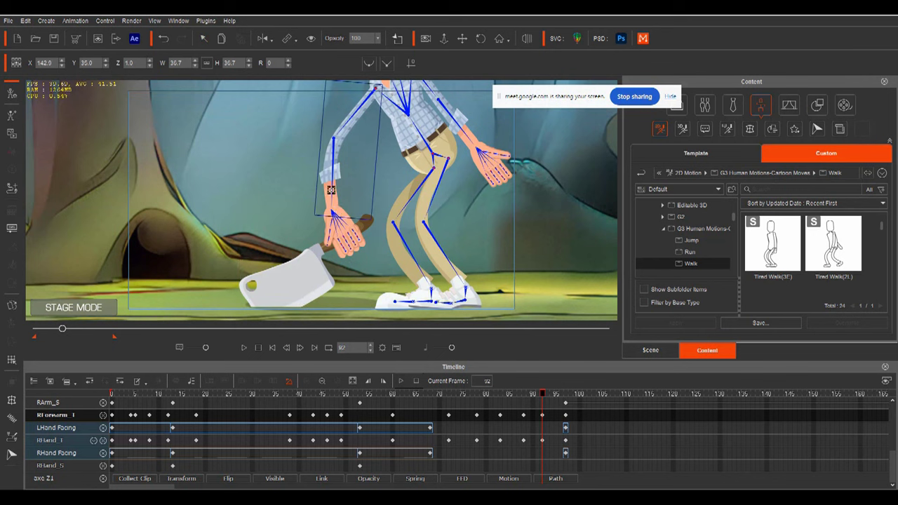
pyautogui.click(338, 220)
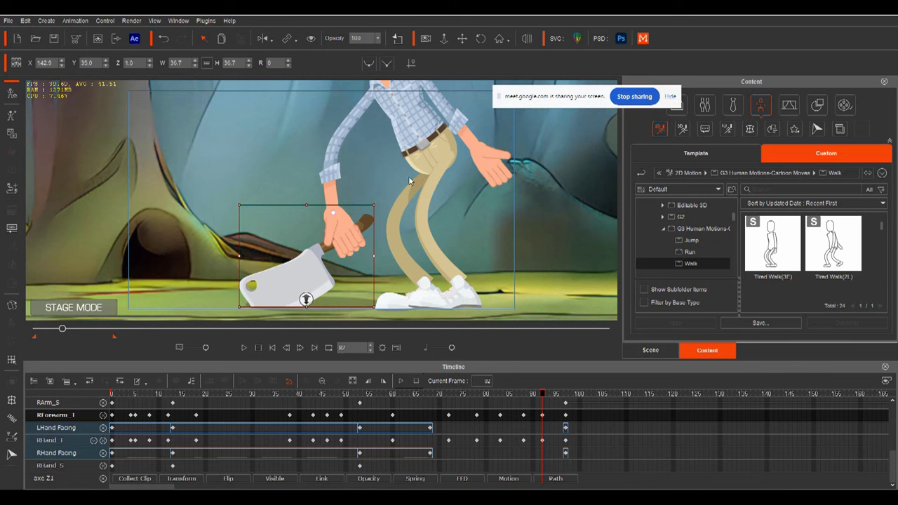
# Set the man's RHand sprite to Empty at frame 92 so only the gripping hand shows.
pyautogui.click(426, 135)
pyautogui.click(10, 306)
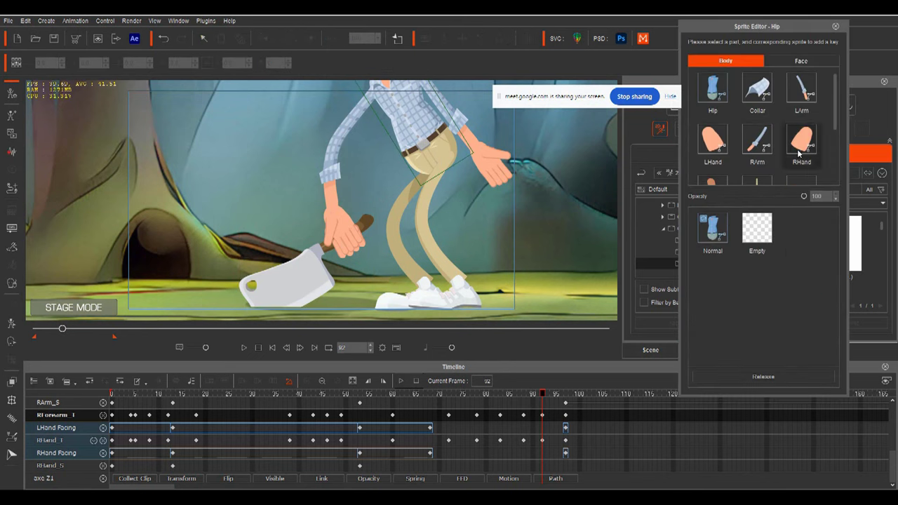
pyautogui.click(799, 149)
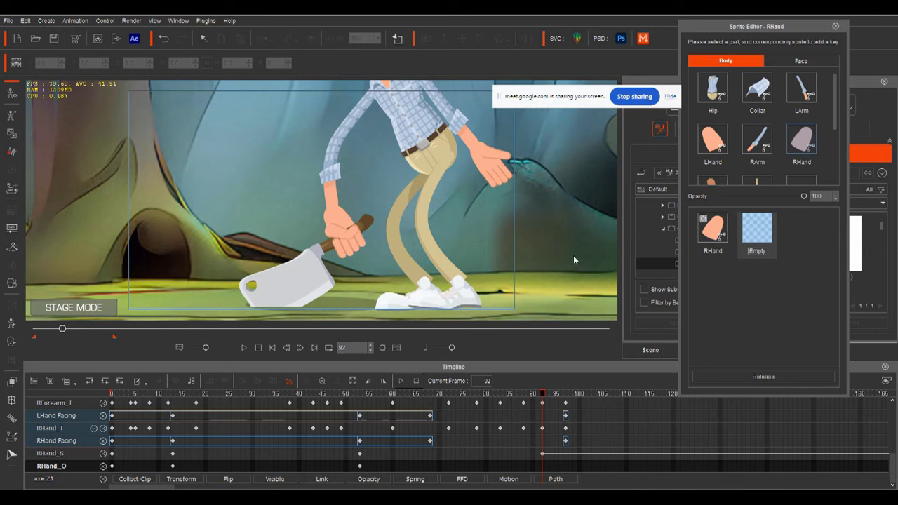
# Play back the grab to check the sprite swap and the cleaver following the hand.
pyautogui.press('space')
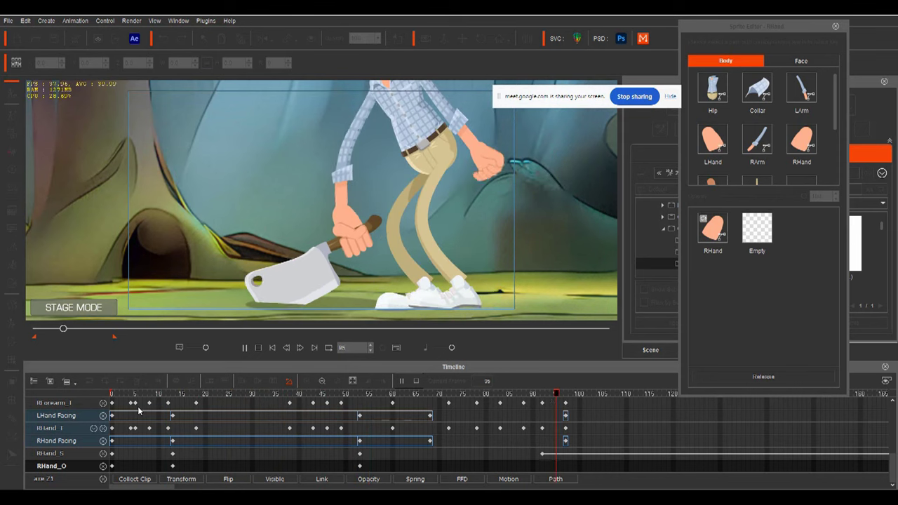
pyautogui.press('space')
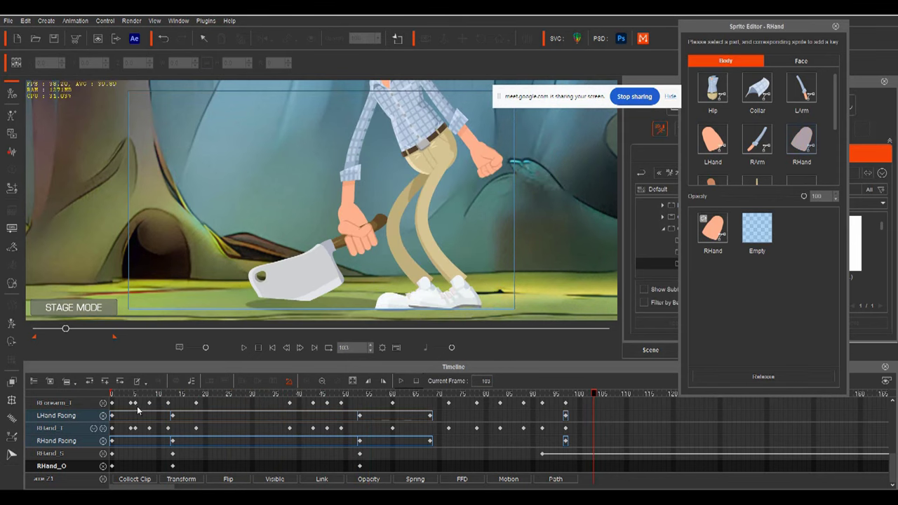
pyautogui.press('space')
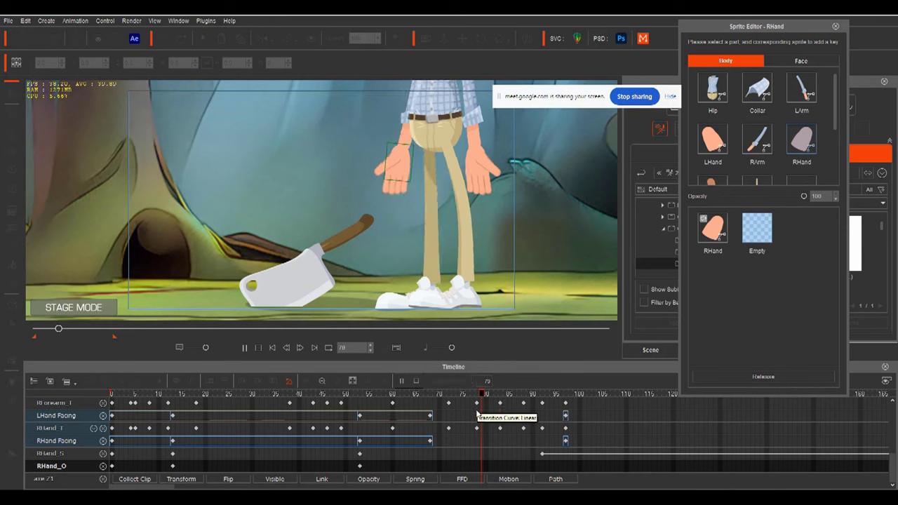
pyautogui.press('space')
# Delete the man's Motion clip and motion Transform key at frame 97.
pyautogui.moveTo(601, 394); pyautogui.dragTo(566, 401)
pyautogui.scroll(2, 551, 431)
pyautogui.scroll(5, 550, 429)
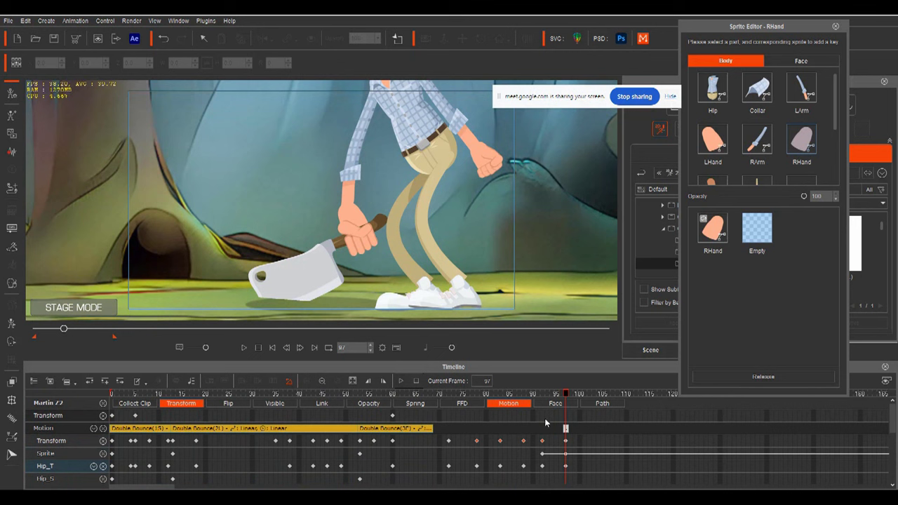
pyautogui.click(566, 430)
pyautogui.press('Delete')
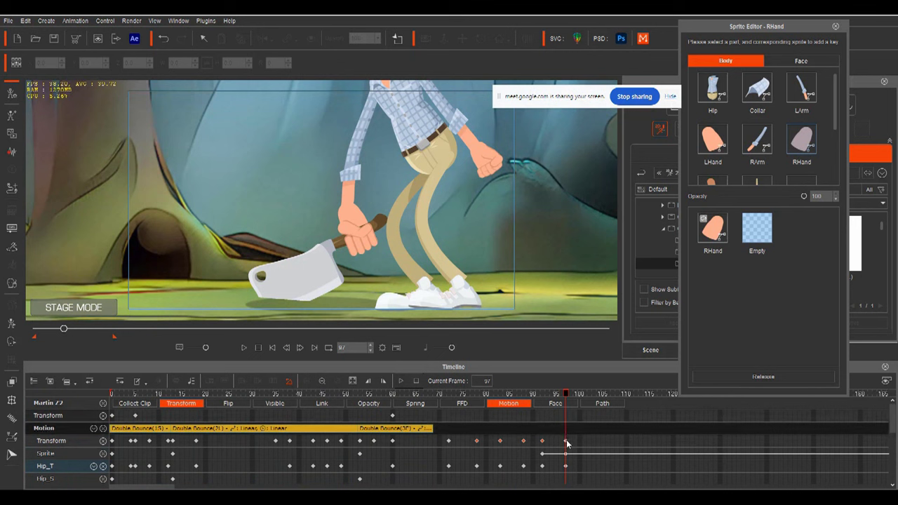
pyautogui.click(566, 441)
pyautogui.press('Delete')
# Replay the grab from about frame 74 and examine the hand's pose at frame 88.
pyautogui.moveTo(567, 396); pyautogui.dragTo(457, 395)
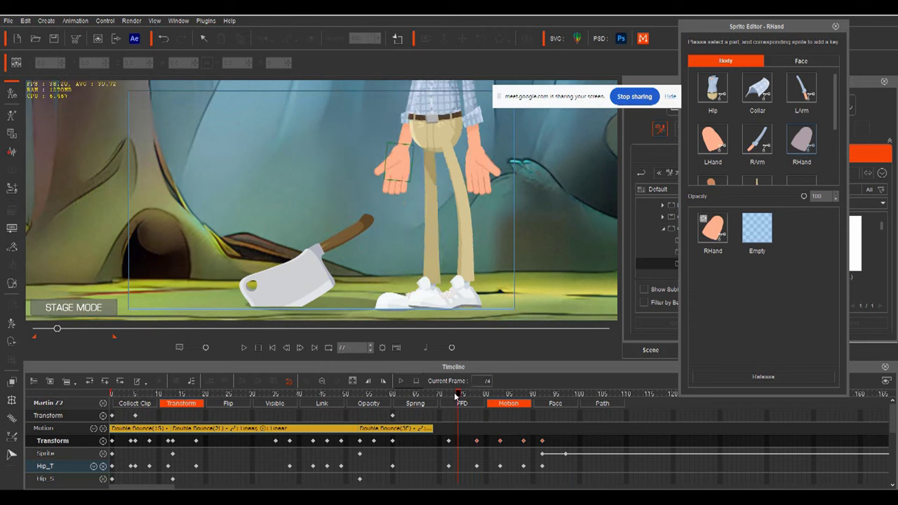
pyautogui.press('space')
pyautogui.press('space')
pyautogui.moveTo(560, 398); pyautogui.dragTo(524, 407)
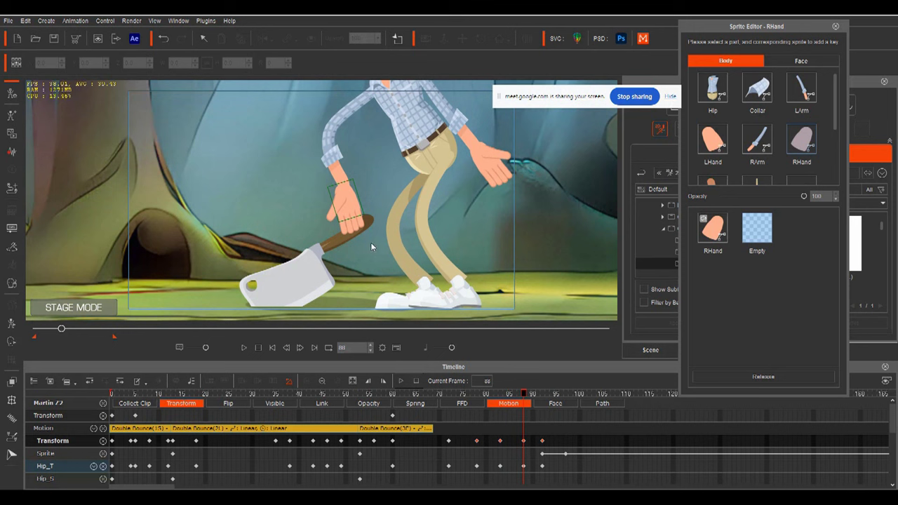
# Compare the man's and the cleaver's depth, and set the cleaver's Z to 2.0 at the first frame.
pyautogui.click(202, 40)
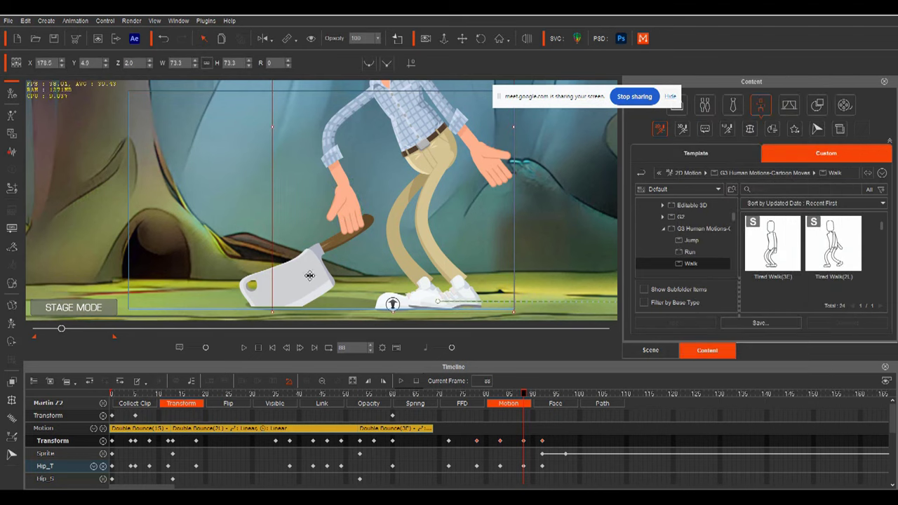
pyautogui.click(309, 275)
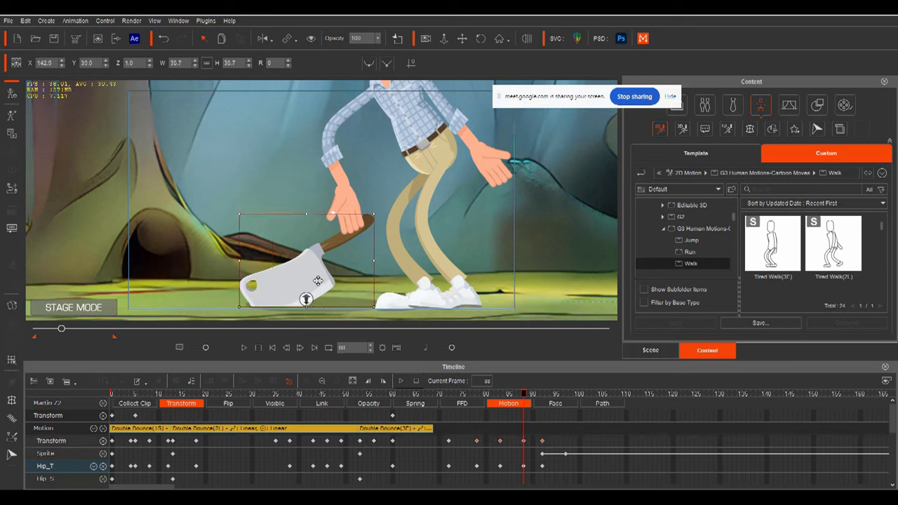
pyautogui.click(414, 120)
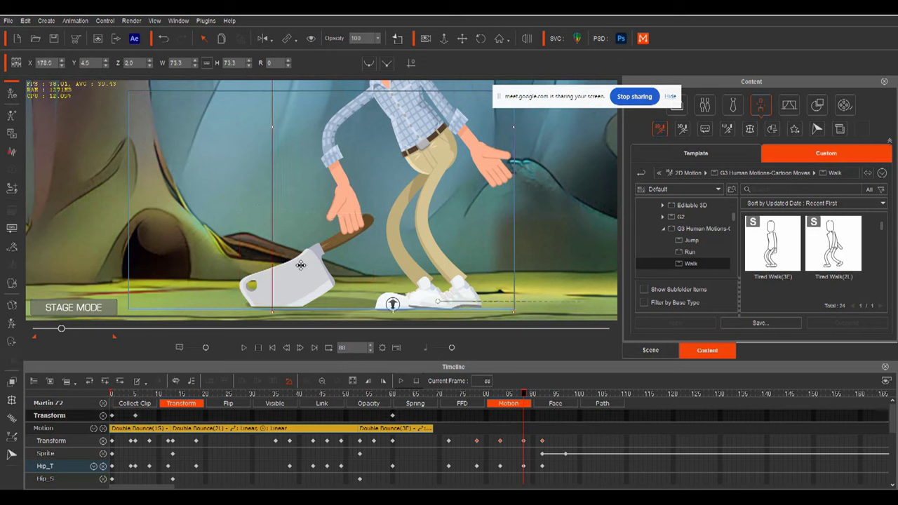
pyautogui.click(302, 268)
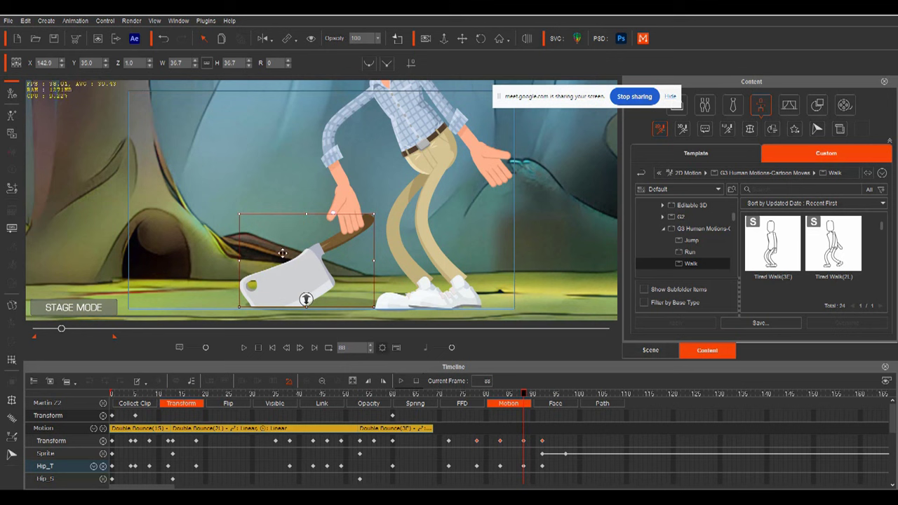
pyautogui.moveTo(525, 395); pyautogui.dragTo(46, 451)
pyautogui.click(150, 60)
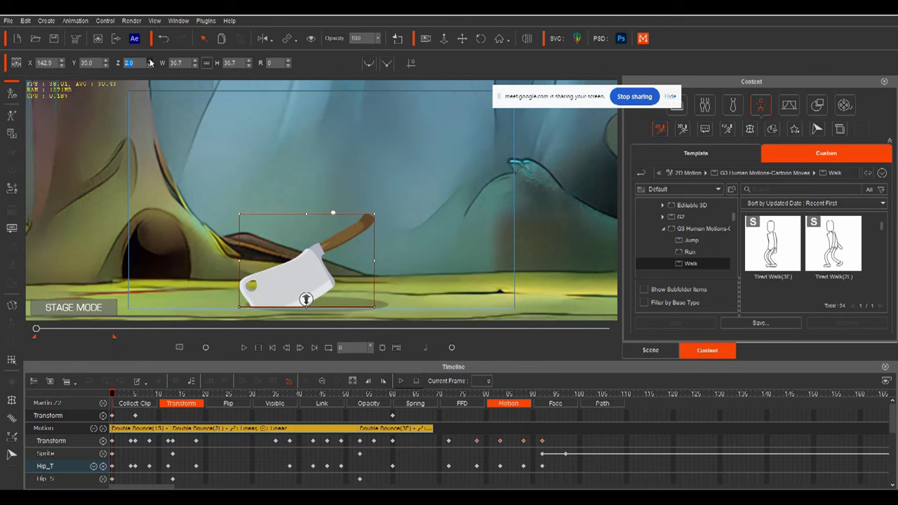
# Set the cleaver's Z to 3.0 at the first frame and play back the walk and grab.
pyautogui.click(150, 61)
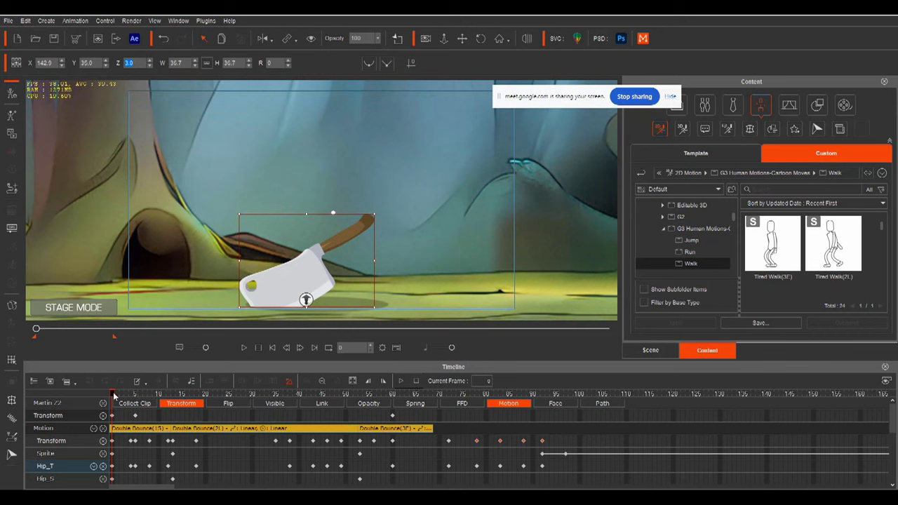
pyautogui.press('space')
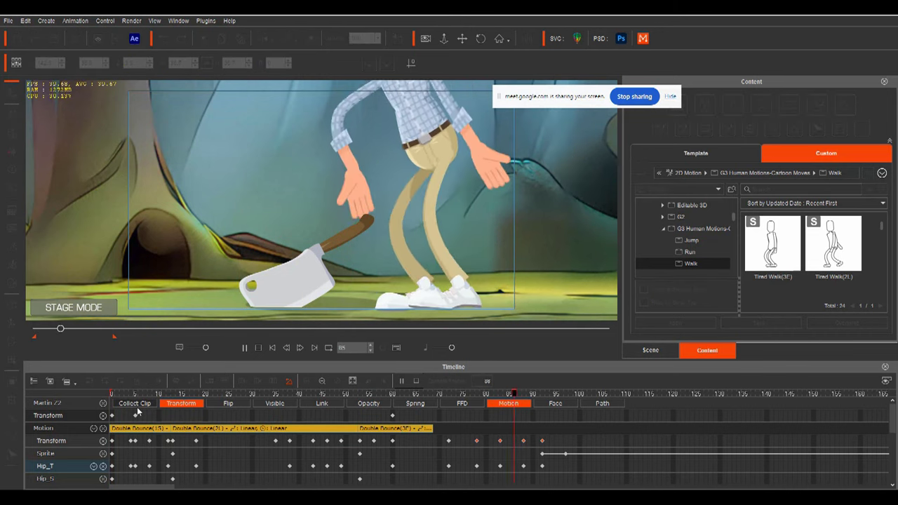
pyautogui.press('space')
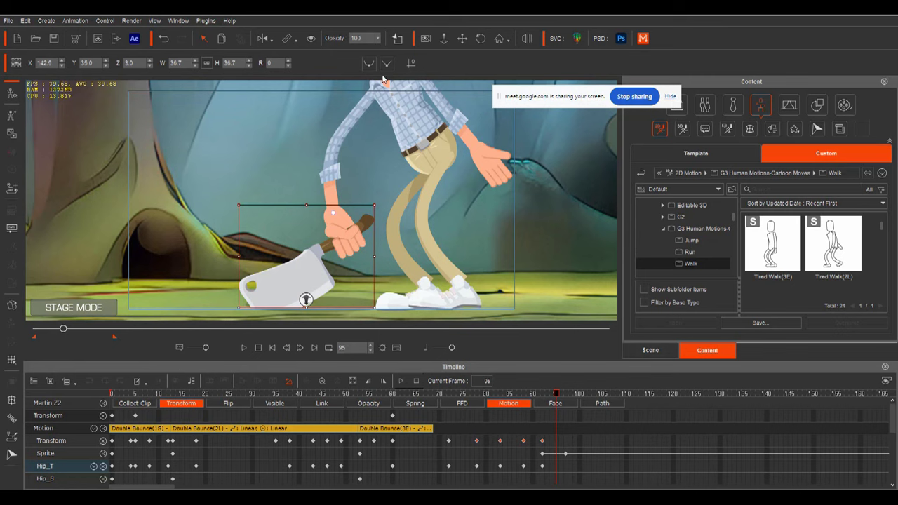
# Reframe the camera at frame 0 to about X 141.7, Y 78.3, Z 1156.2, fitting the whole man and the cleaver in the shot.
pyautogui.click(425, 38)
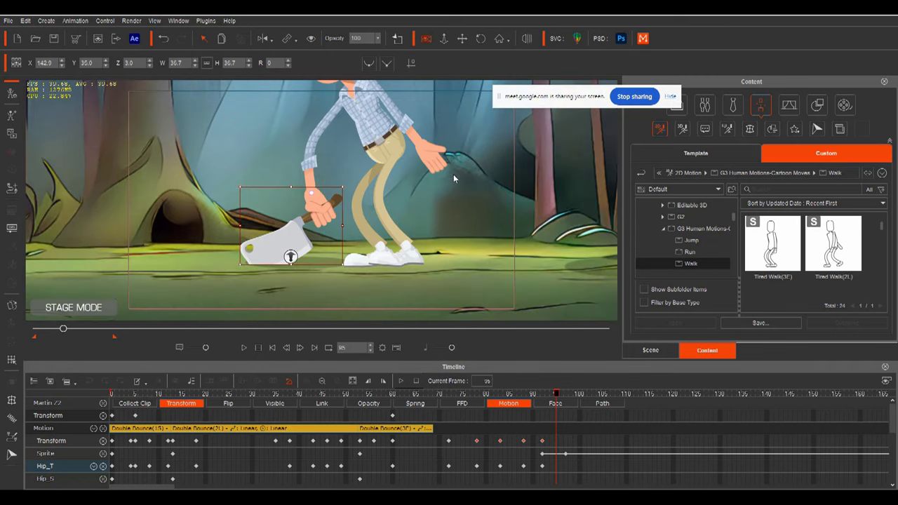
pyautogui.moveTo(558, 399); pyautogui.dragTo(69, 399)
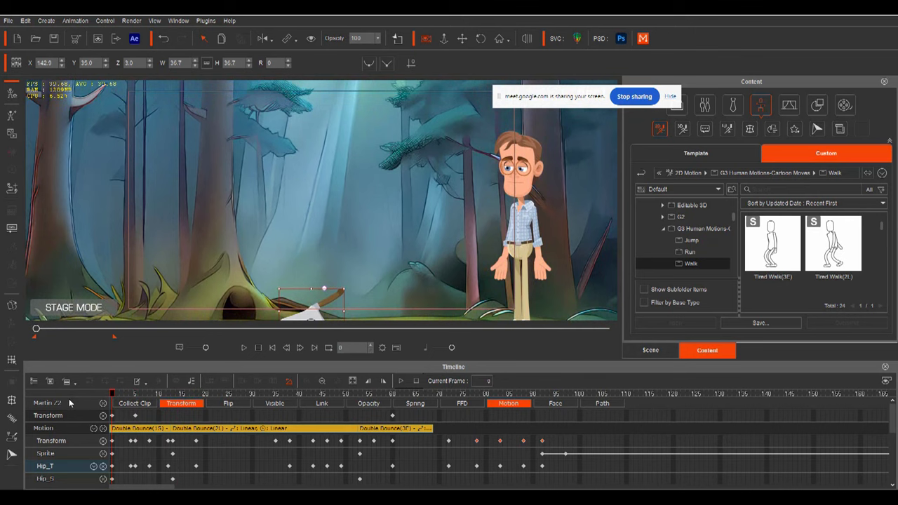
pyautogui.click(34, 381)
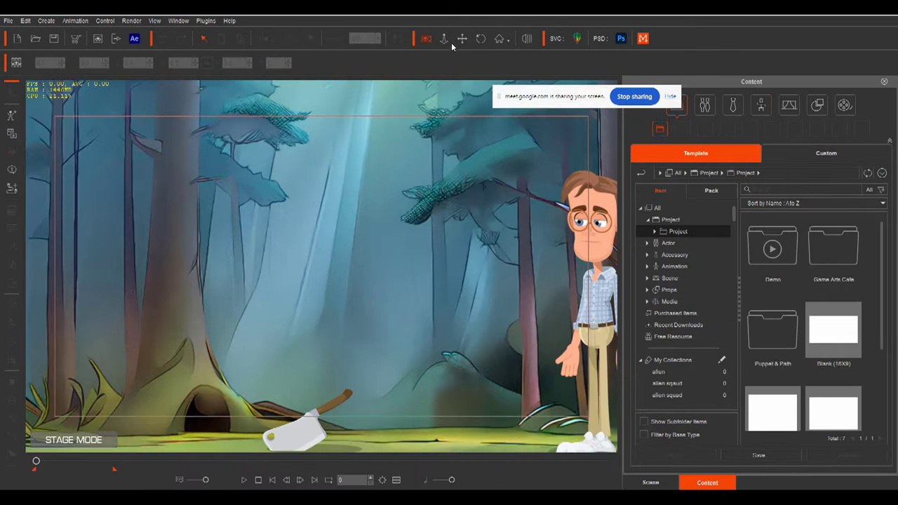
pyautogui.click(445, 39)
pyautogui.moveTo(433, 178); pyautogui.dragTo(451, 252)
pyautogui.moveTo(463, 38); pyautogui.dragTo(463, 189)
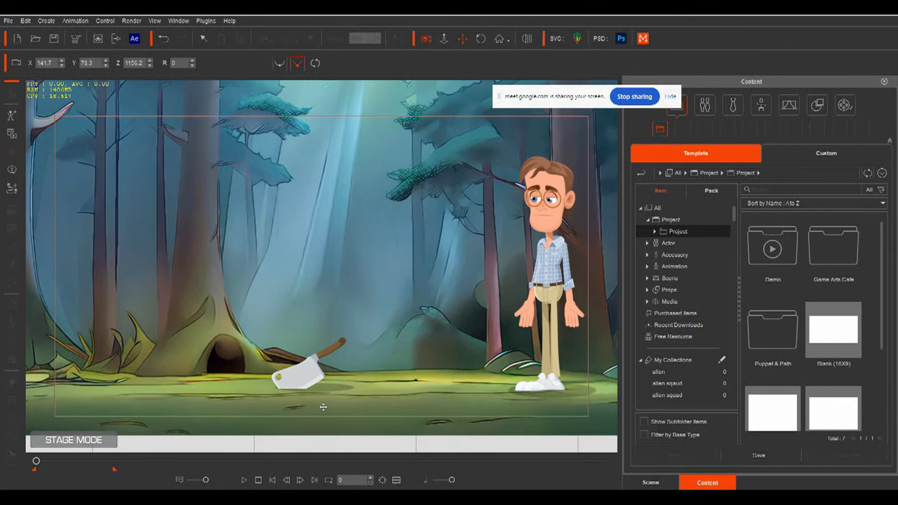
# Play back the walk and grab through the reframed camera and examine the cleaver pose around frame 99 in an enlarged view.
pyautogui.press('F3')
pyautogui.press('space')
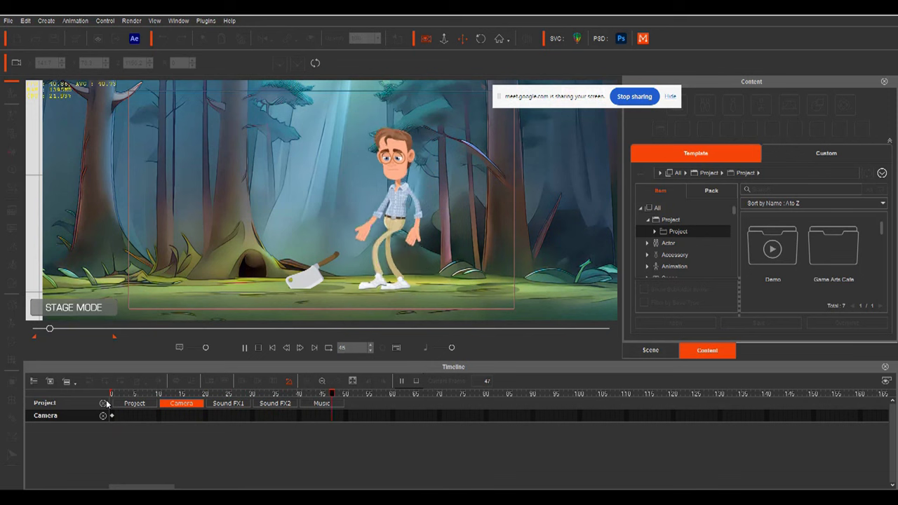
pyautogui.press('space')
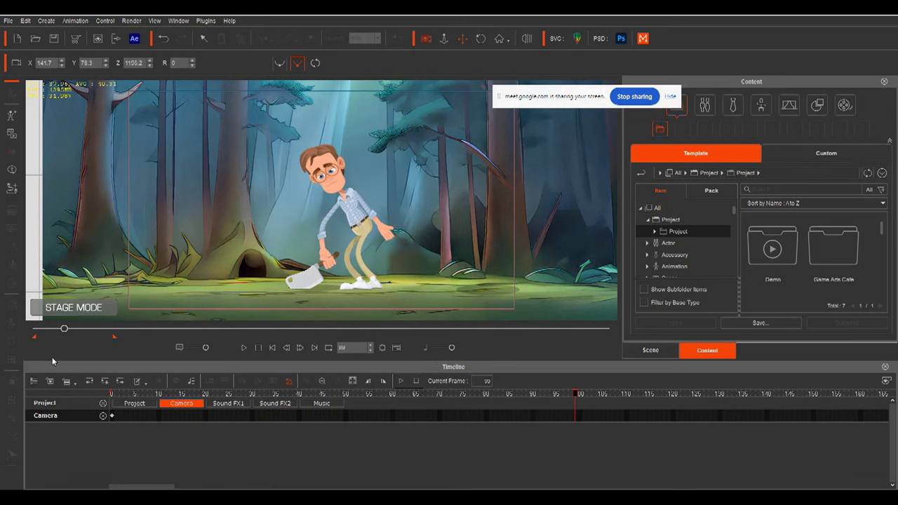
pyautogui.click(396, 348)
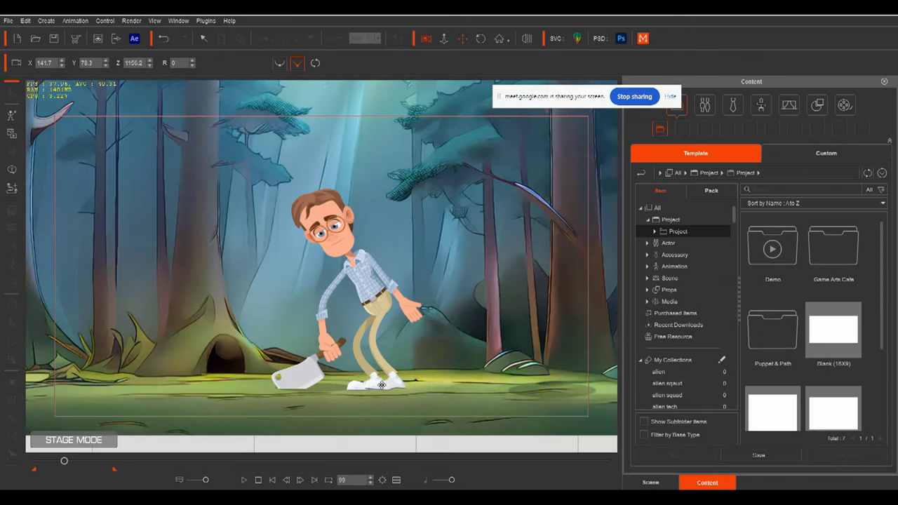
pyautogui.click(396, 480)
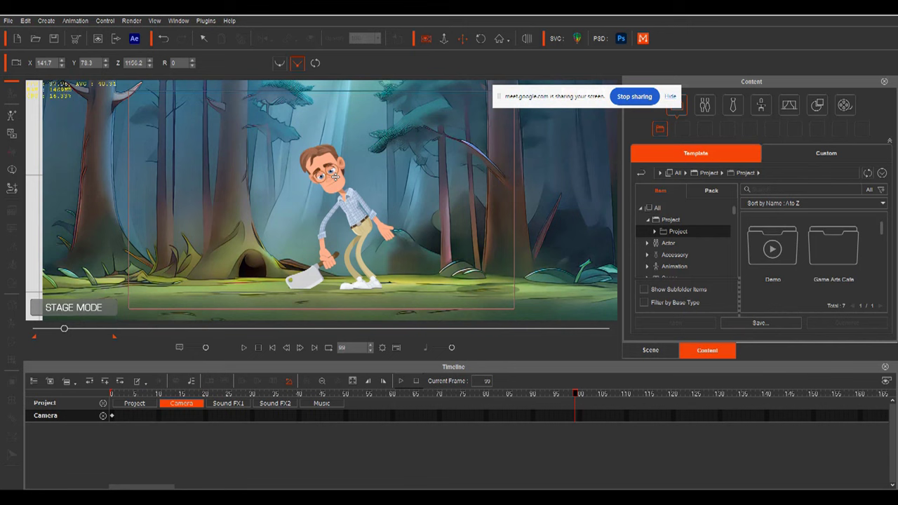
# Open the man in the 2D Motion Key Editor and set a full-body key of the bent grabbing pose at frame 97.
pyautogui.click(205, 38)
pyautogui.click(323, 177)
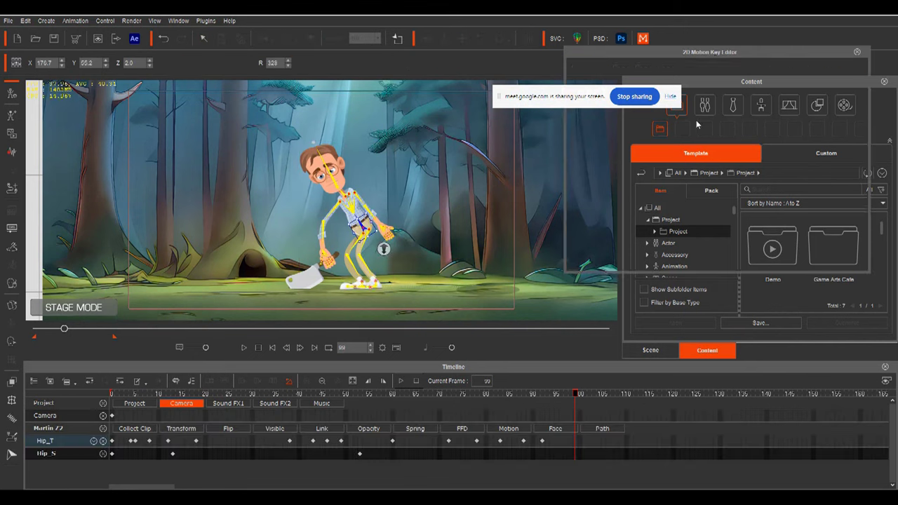
pyautogui.click(520, 429)
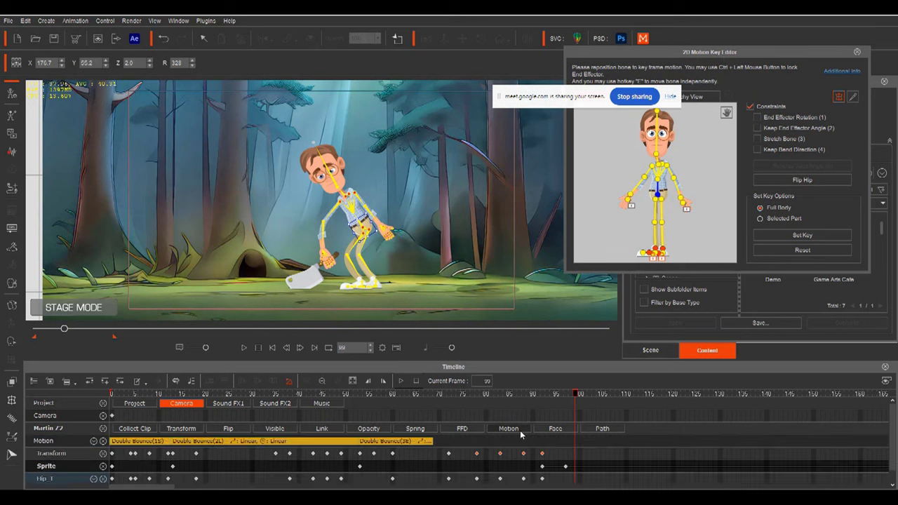
pyautogui.moveTo(535, 398); pyautogui.dragTo(565, 430)
pyautogui.click(567, 456)
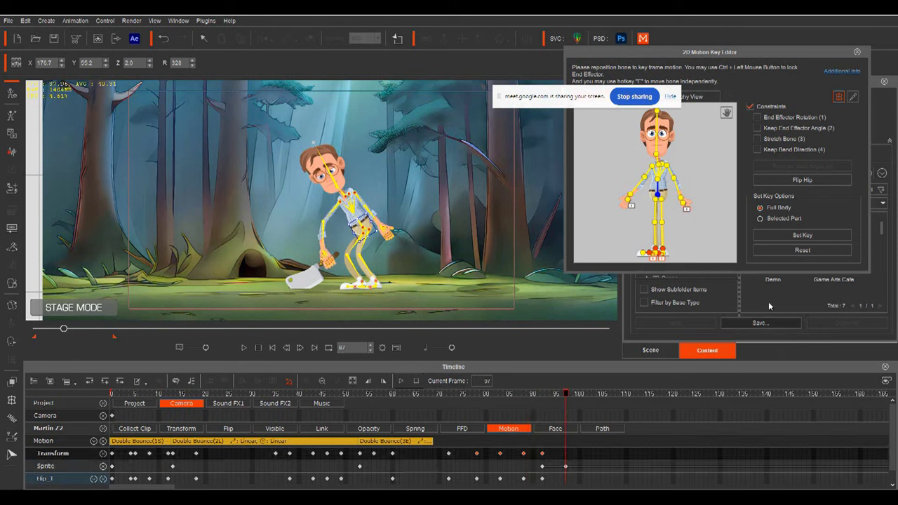
pyautogui.click(795, 238)
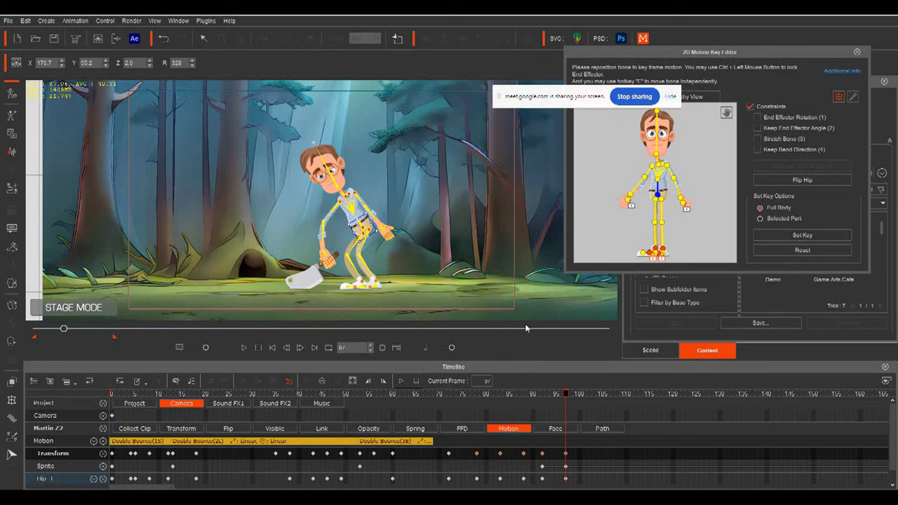
# Reset the man to his standing pose at frame 109 and rotate his right toe to 10.
pyautogui.moveTo(568, 394); pyautogui.dragTo(623, 419)
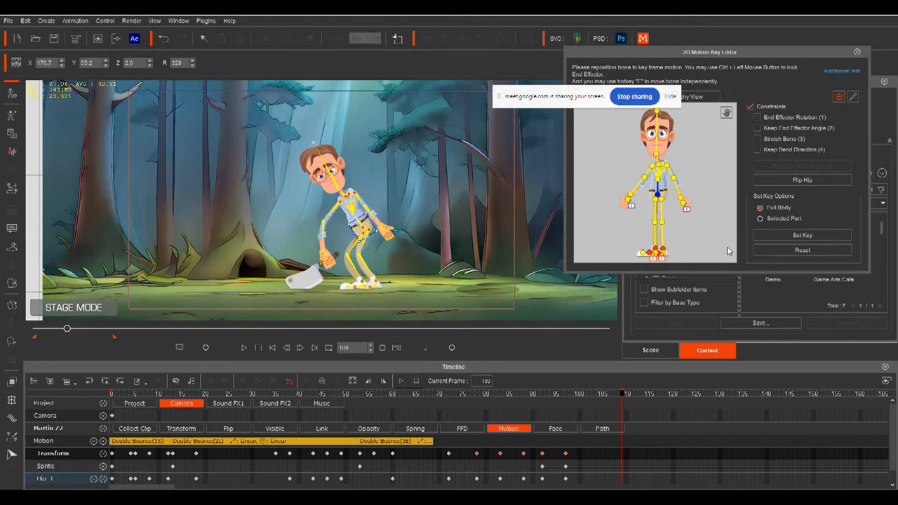
pyautogui.click(816, 250)
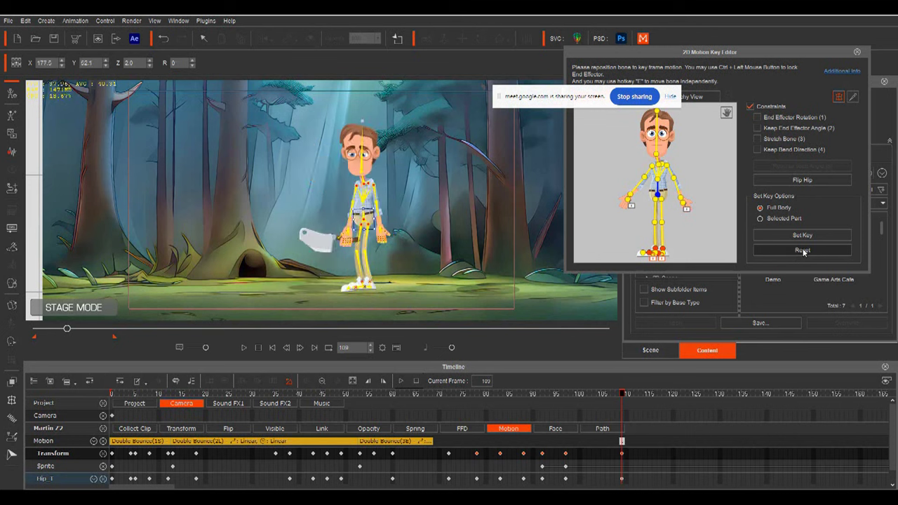
pyautogui.click(652, 254)
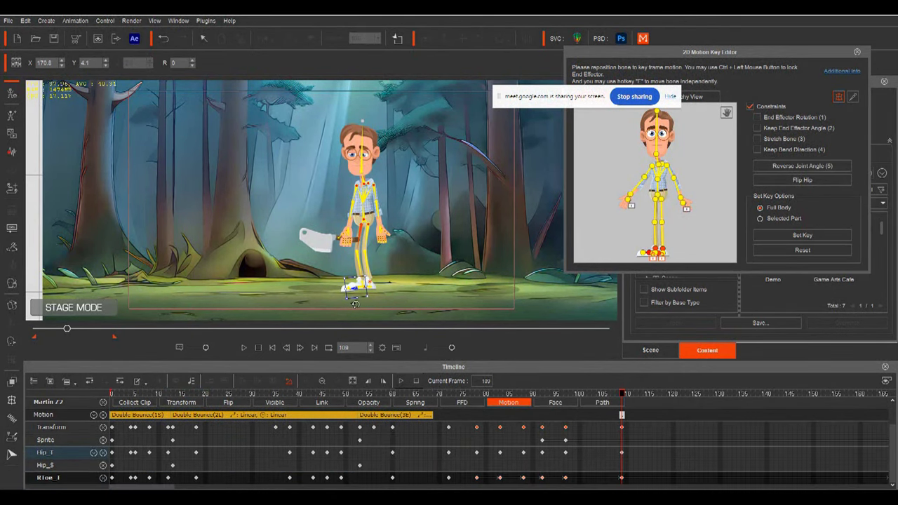
pyautogui.moveTo(353, 303); pyautogui.dragTo(350, 305)
# Play back the motion from the bent grabbing pose to the standing pose and check how the man rises.
pyautogui.press('space')
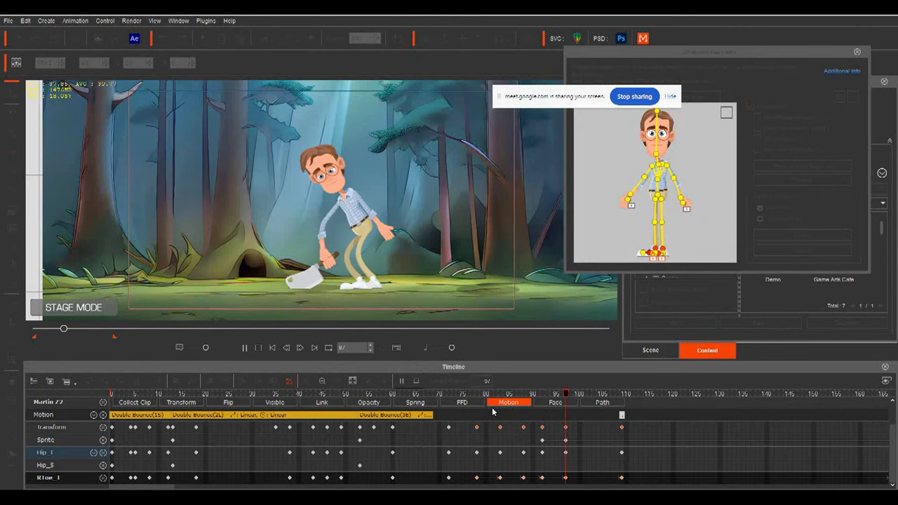
pyautogui.press('space')
pyautogui.moveTo(651, 395); pyautogui.dragTo(510, 401)
pyautogui.press('space')
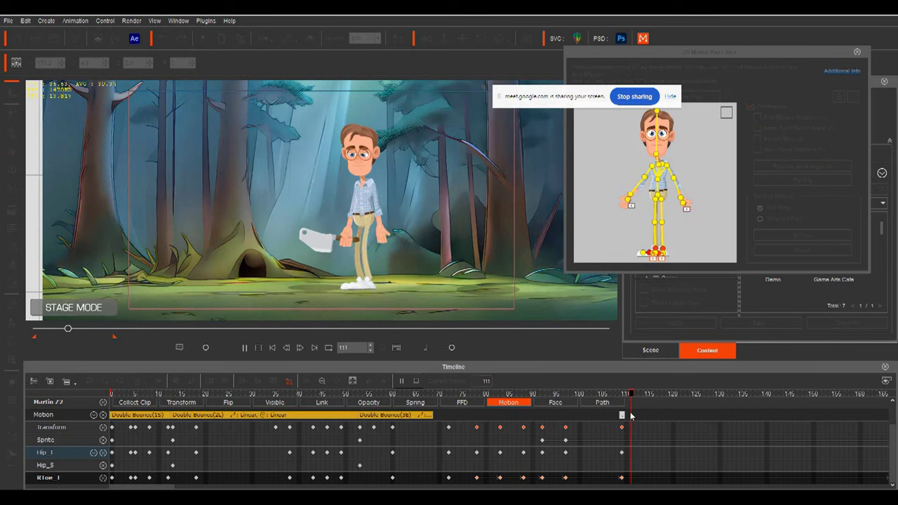
pyautogui.press('space')
# Rotate the man's right hand at frame 109 so the cleaver blade points downward beside his leg, and select the left hand.
pyautogui.moveTo(632, 396)
pyautogui.mouseDown()
pyautogui.moveTo(577, 401)
pyautogui.moveTo(622, 409)
pyautogui.mouseUp()
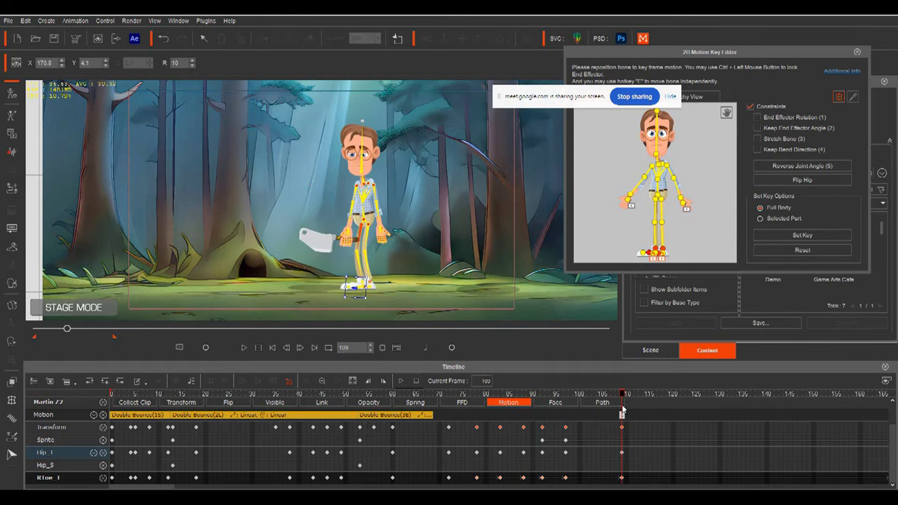
pyautogui.click(348, 239)
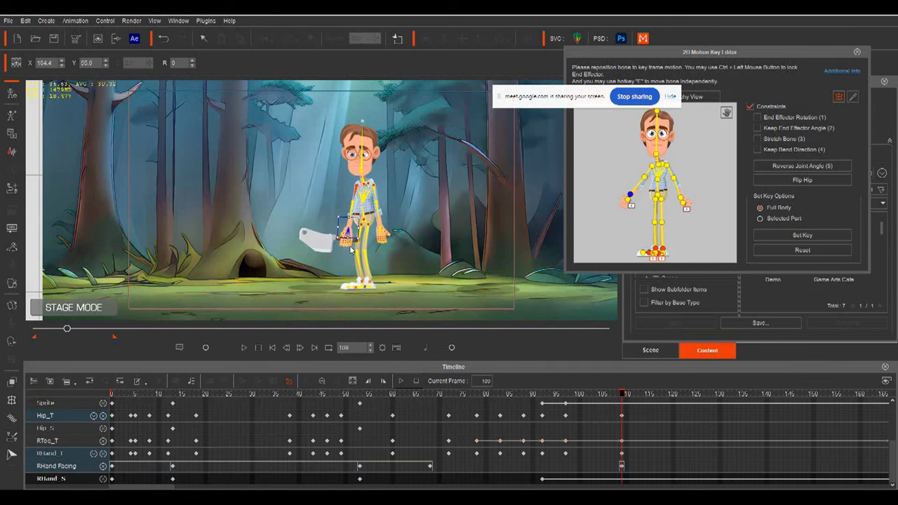
pyautogui.moveTo(334, 224); pyautogui.dragTo(359, 233)
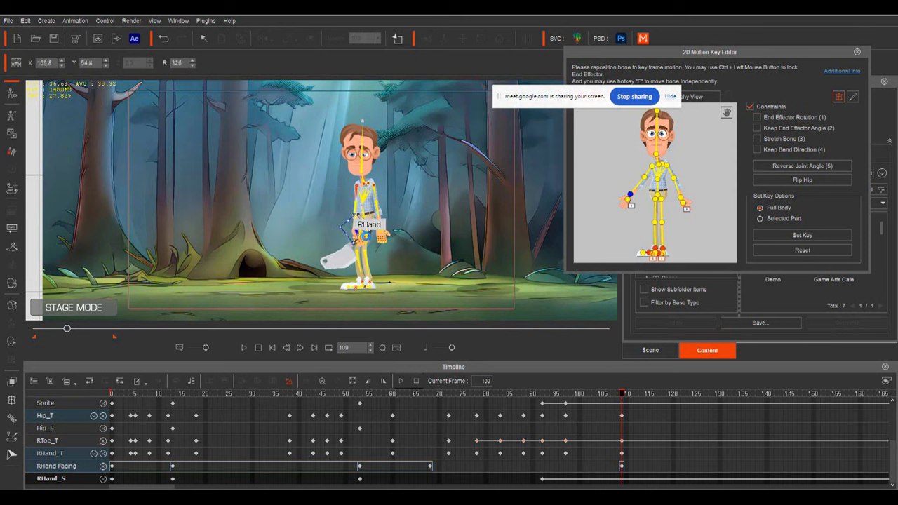
pyautogui.click(381, 232)
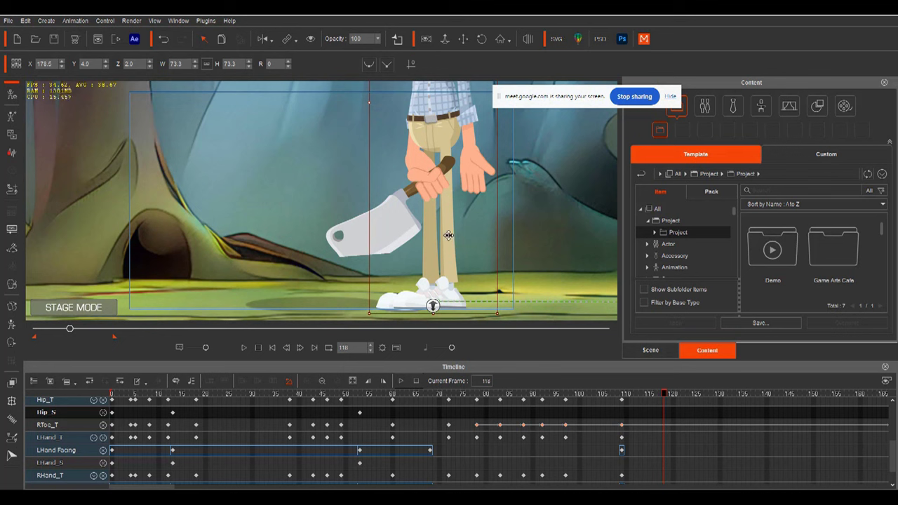
# Set the cleaver's Z to 1.0 at frame 99 and check its depth against the man's legs while he stands.
pyautogui.moveTo(507, 393); pyautogui.dragTo(552, 413)
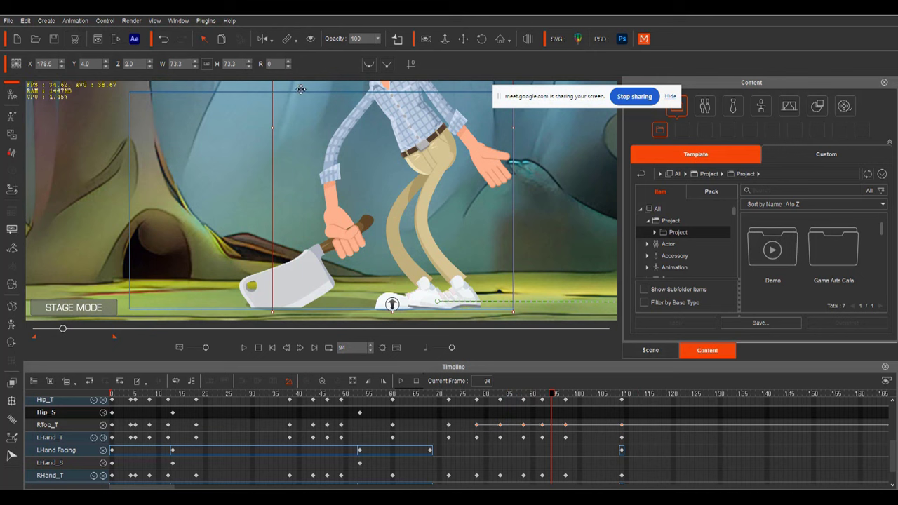
pyautogui.click(305, 286)
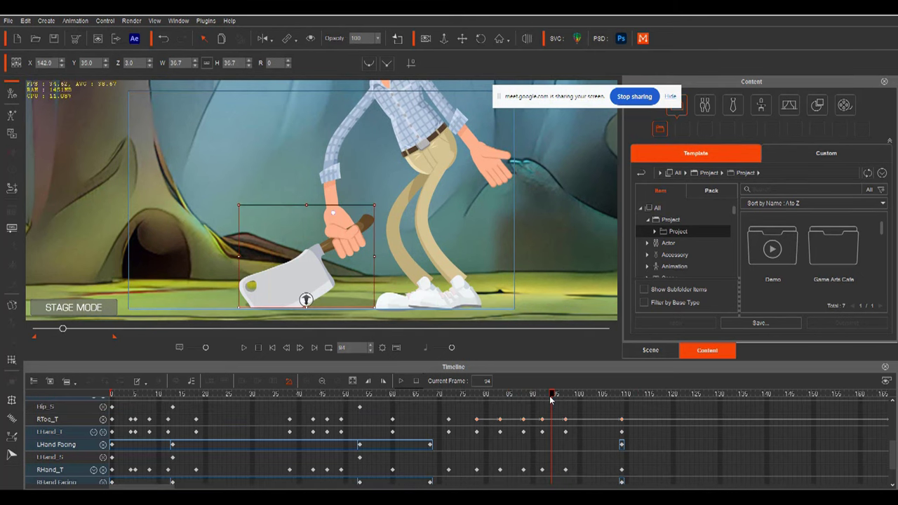
pyautogui.moveTo(553, 397); pyautogui.dragTo(575, 397)
pyautogui.click(149, 66)
pyautogui.click(150, 66)
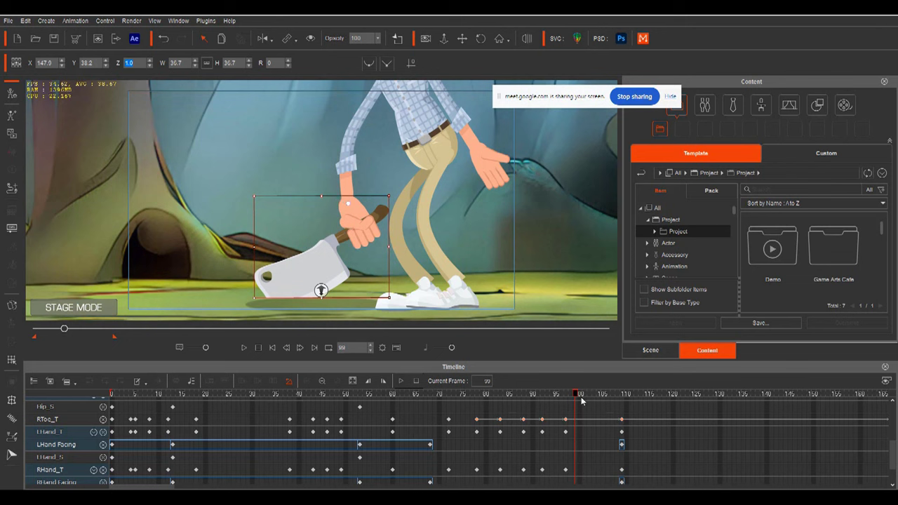
pyautogui.moveTo(575, 397); pyautogui.dragTo(637, 392)
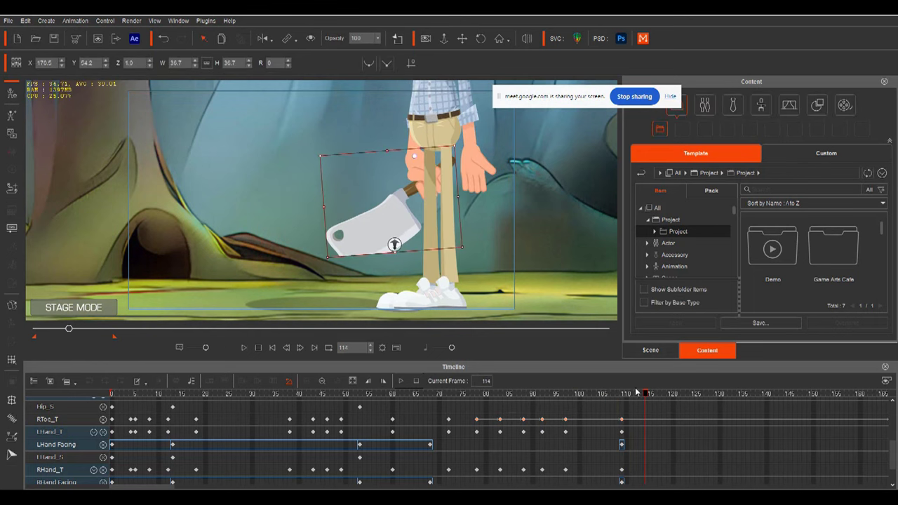
# Replay the grab and the rise in camera view and check the cleaver passing behind the man's leg.
pyautogui.click(430, 38)
pyautogui.click(385, 399)
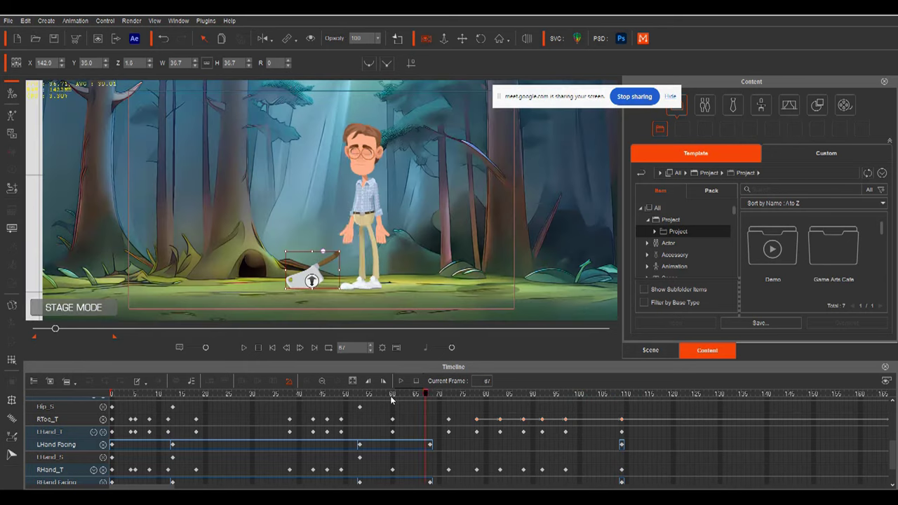
pyautogui.press('space')
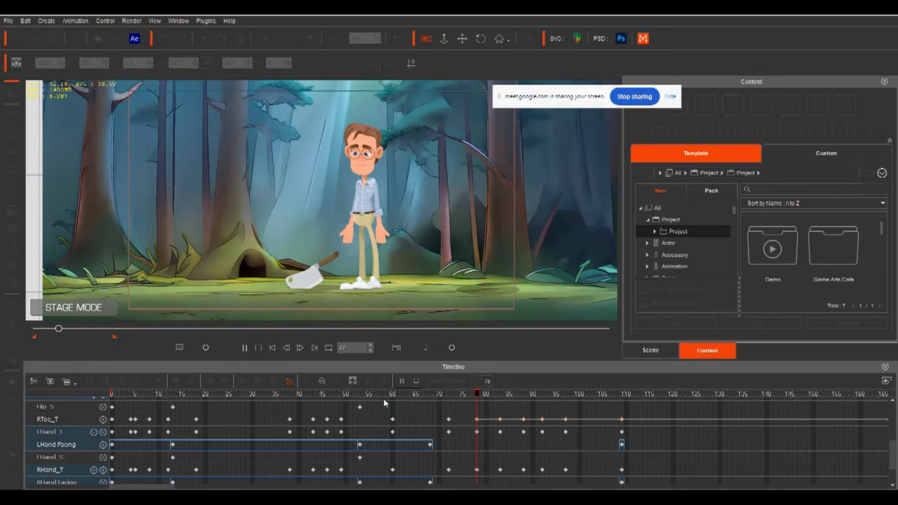
pyautogui.press('space')
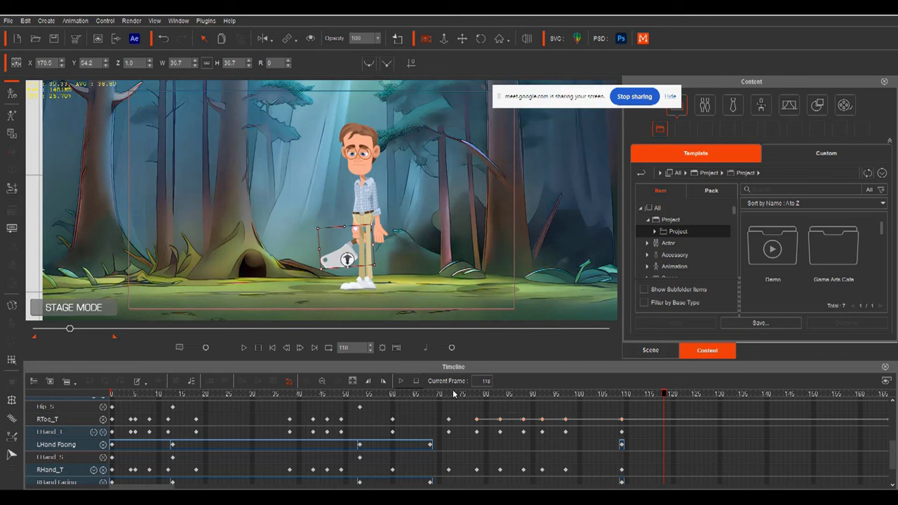
pyautogui.moveTo(661, 395); pyautogui.dragTo(393, 397)
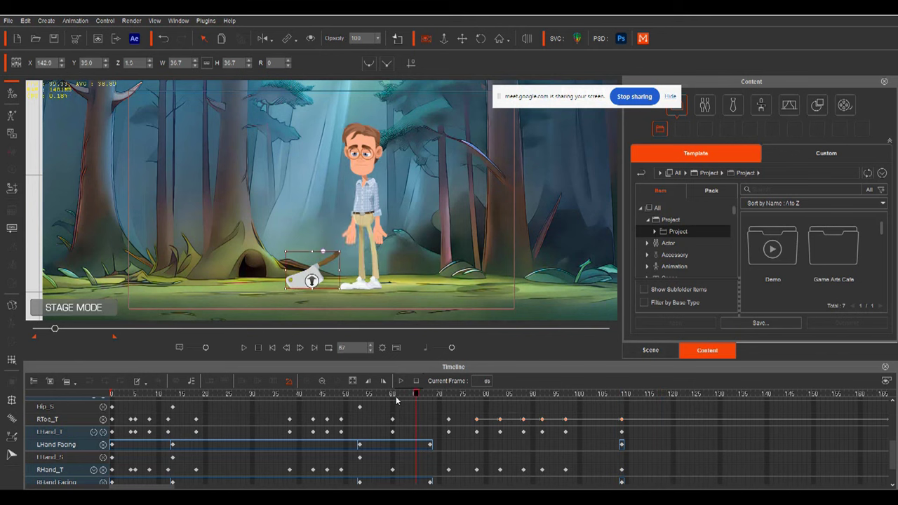
pyautogui.press('space')
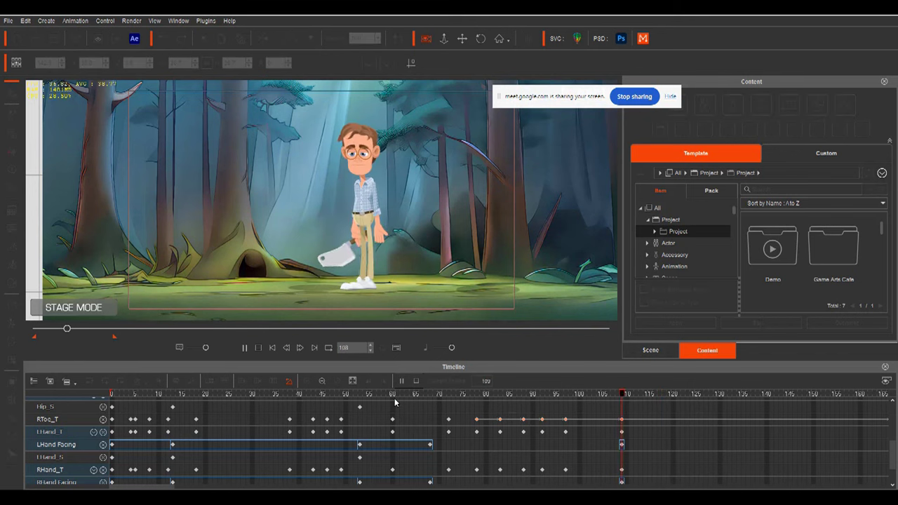
pyautogui.press('space')
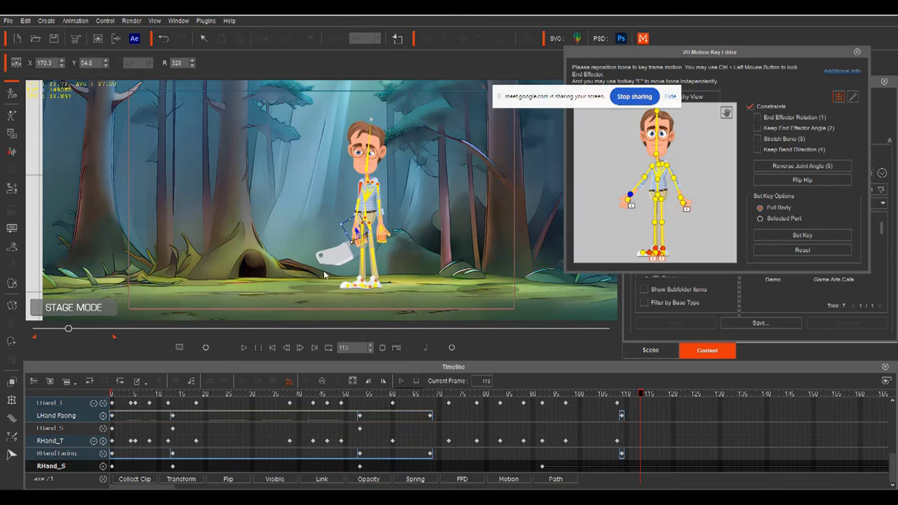
# Switch the cleaver's sprite at frame 98 to the hand-holding version so the man's fingers wrap around the handle.
pyautogui.moveTo(641, 396); pyautogui.dragTo(571, 426)
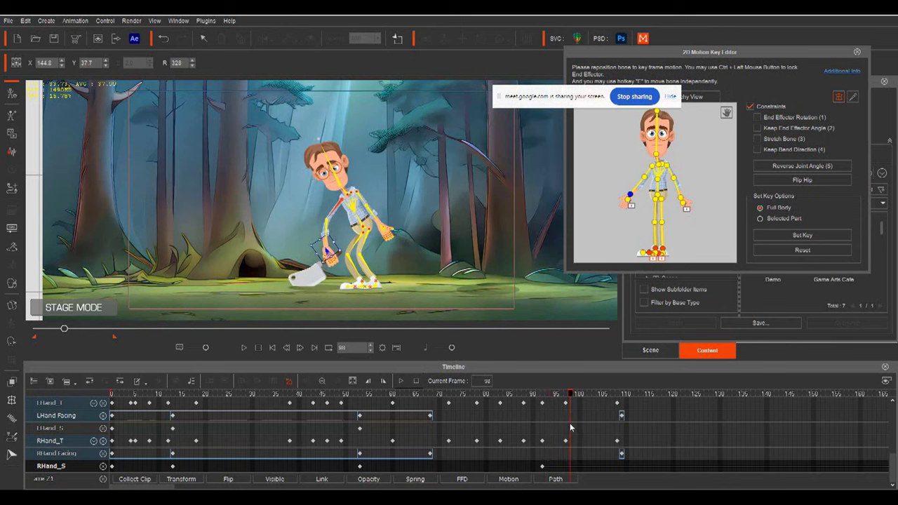
pyautogui.click(306, 281)
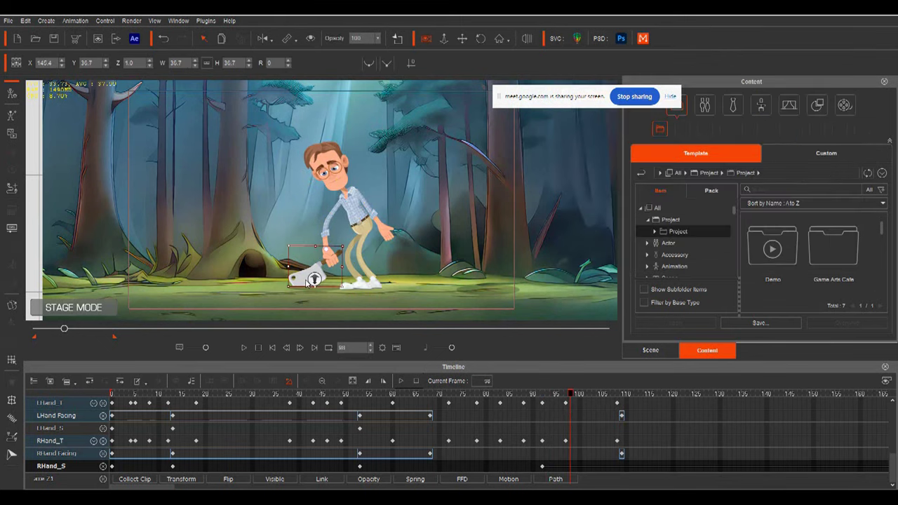
pyautogui.click(11, 306)
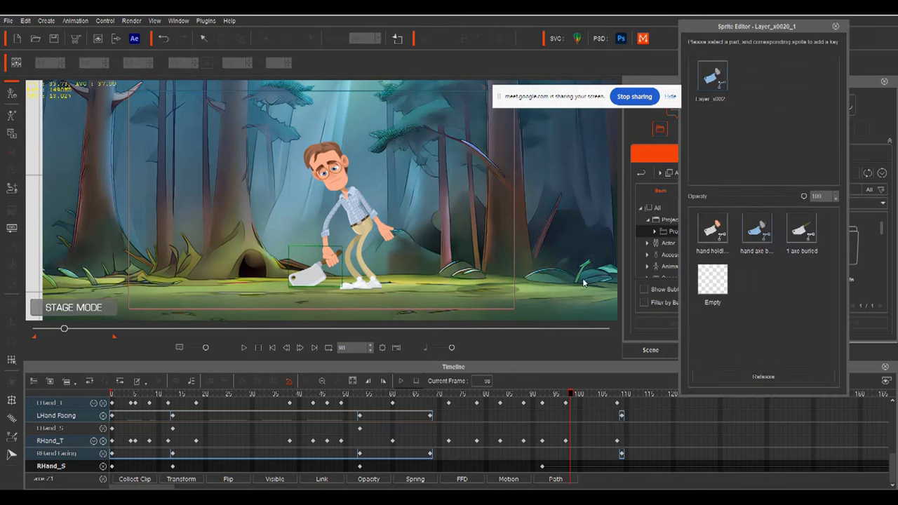
pyautogui.click(717, 232)
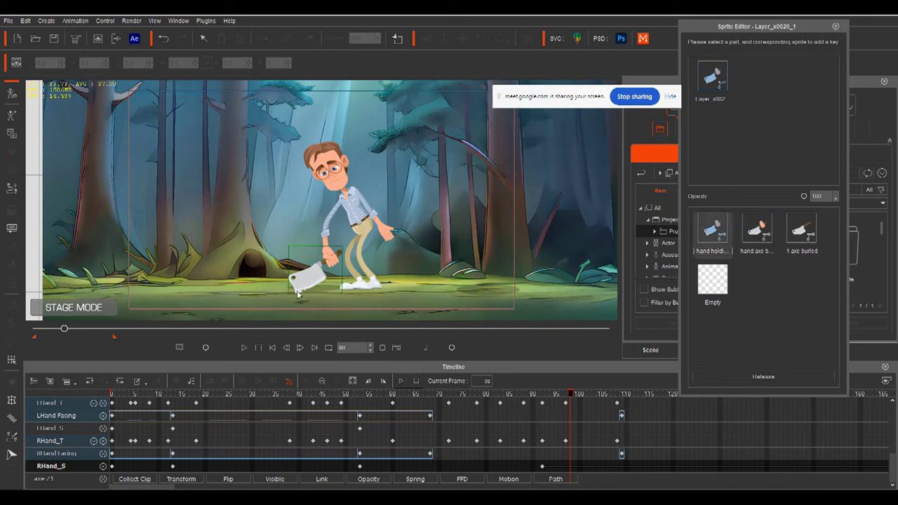
# Play back the approach, grab and rise to check the cleaver's sprite change, and close the Sprite Editor.
pyautogui.press('space')
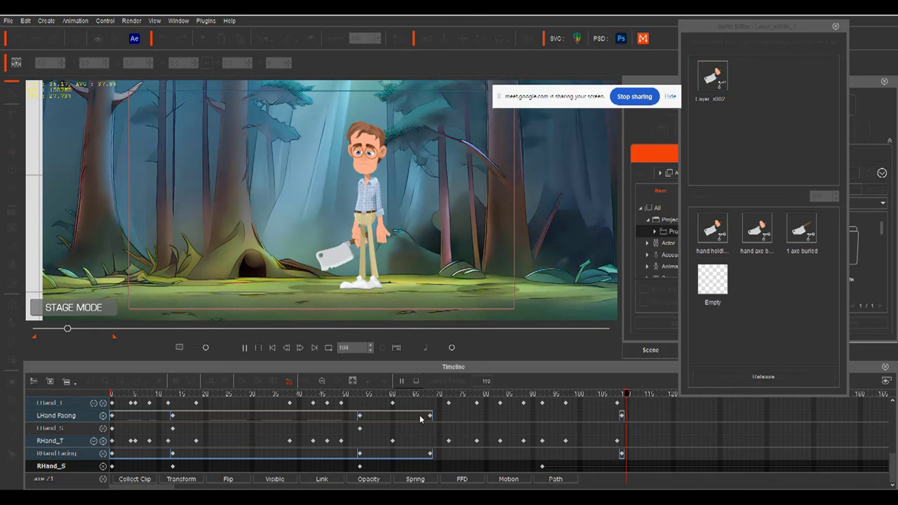
pyautogui.press('space')
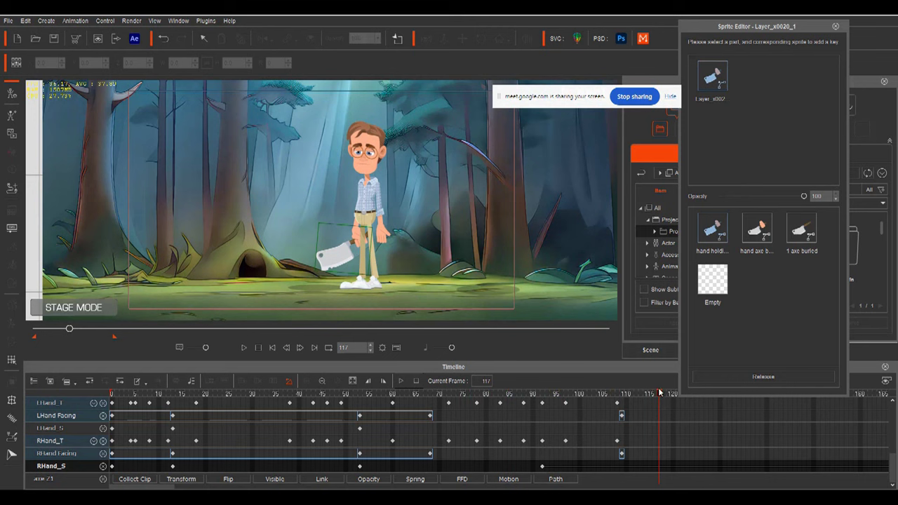
pyautogui.press('space')
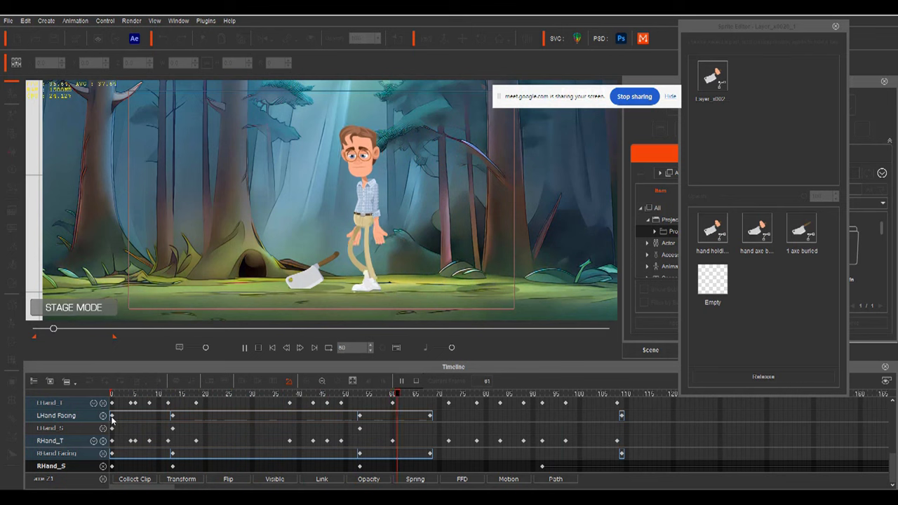
pyautogui.press('space')
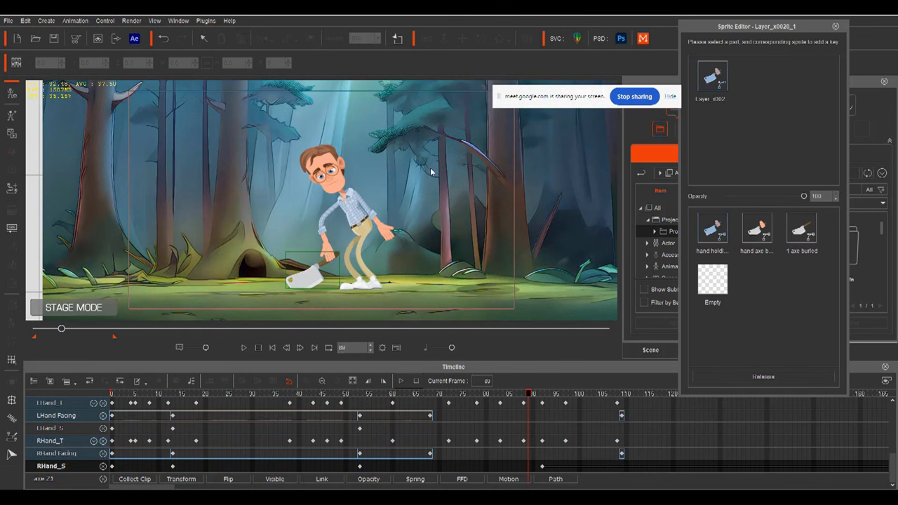
pyautogui.click(836, 27)
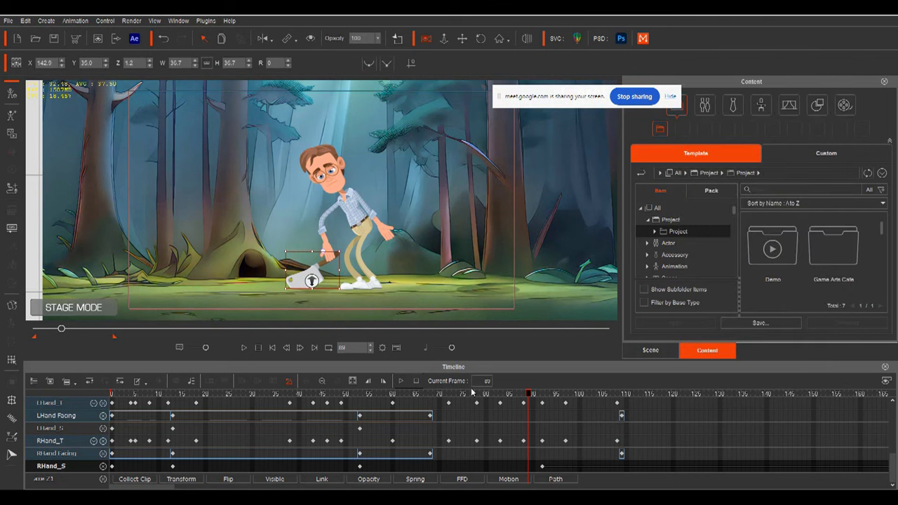
# Show the man's face tracks in the timeline and expand his facial clip into its head, face and eye tracks.
pyautogui.scroll(8, 547, 428)
pyautogui.scroll(-1, 552, 431)
pyautogui.click(555, 406)
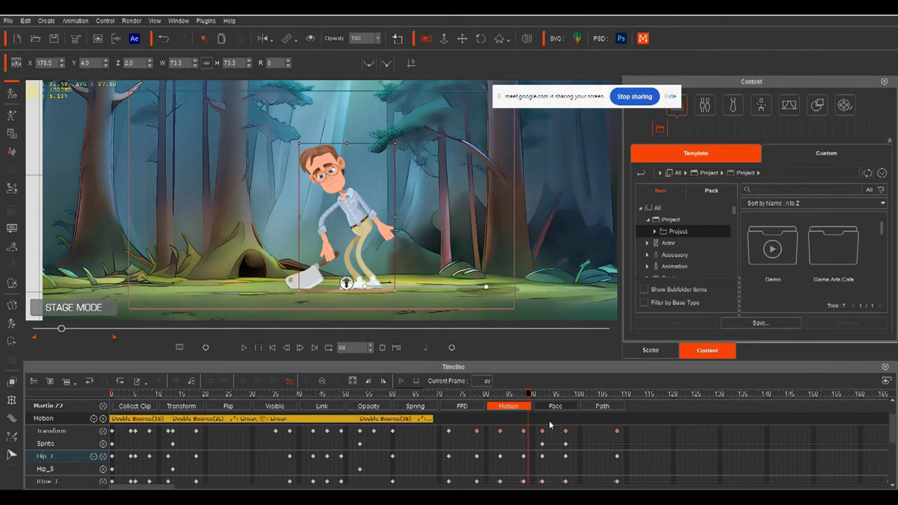
pyautogui.click(520, 404)
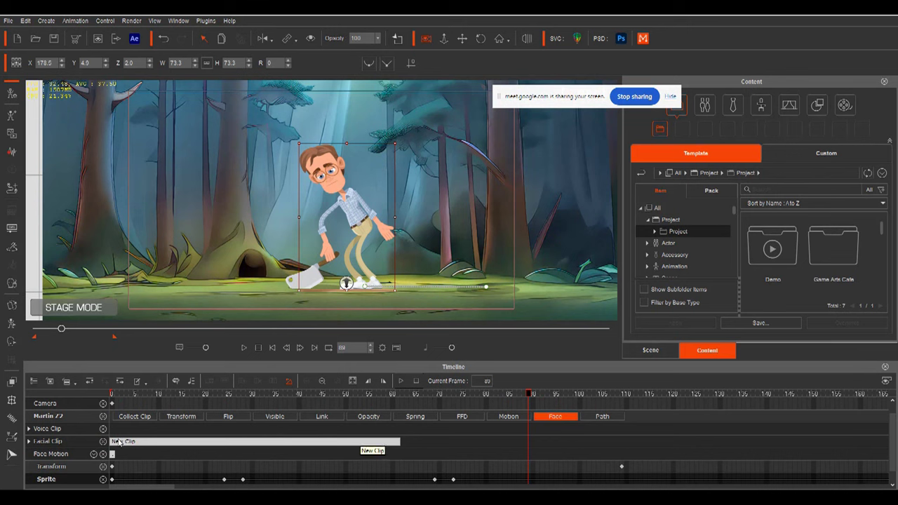
pyautogui.click(29, 441)
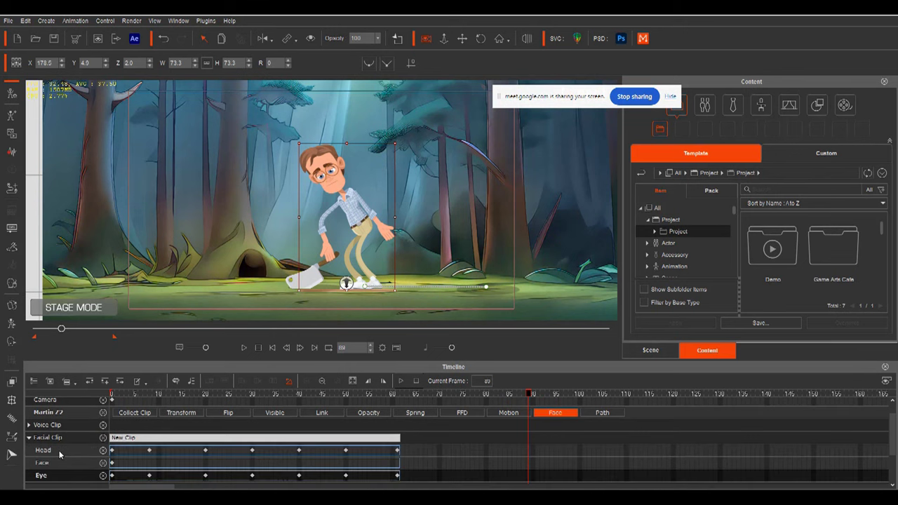
# Add head rotation keys to the man's facial clip at frames 70 and 79 with the Face Key Editor.
pyautogui.moveTo(529, 394); pyautogui.dragTo(439, 426)
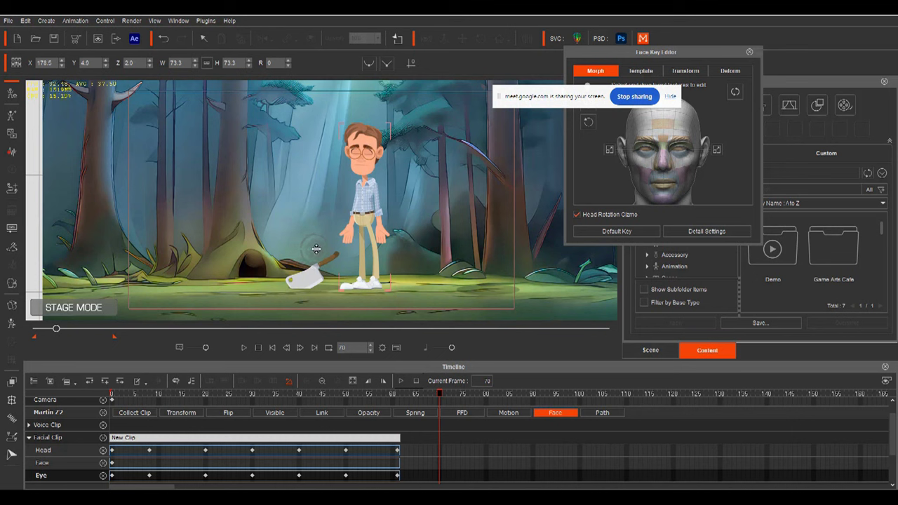
pyautogui.click(317, 249)
pyautogui.moveTo(330, 244); pyautogui.dragTo(332, 245)
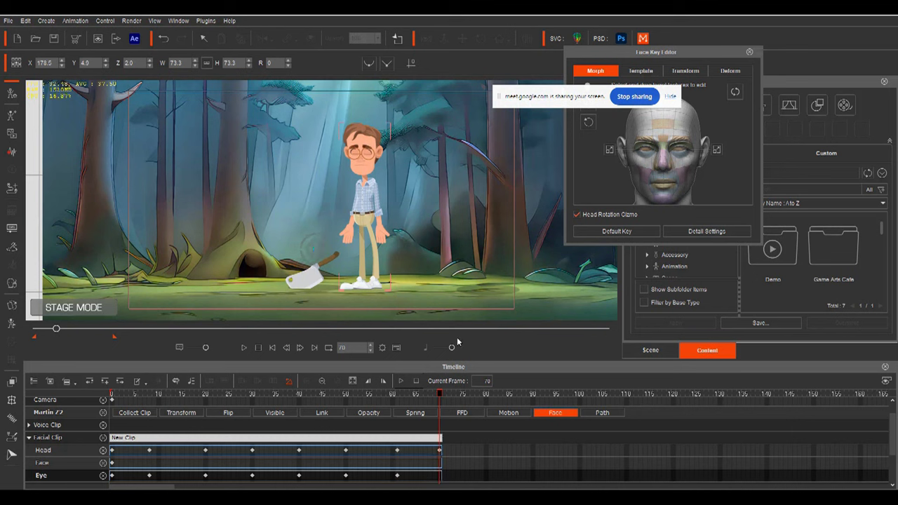
pyautogui.moveTo(438, 397); pyautogui.dragTo(482, 417)
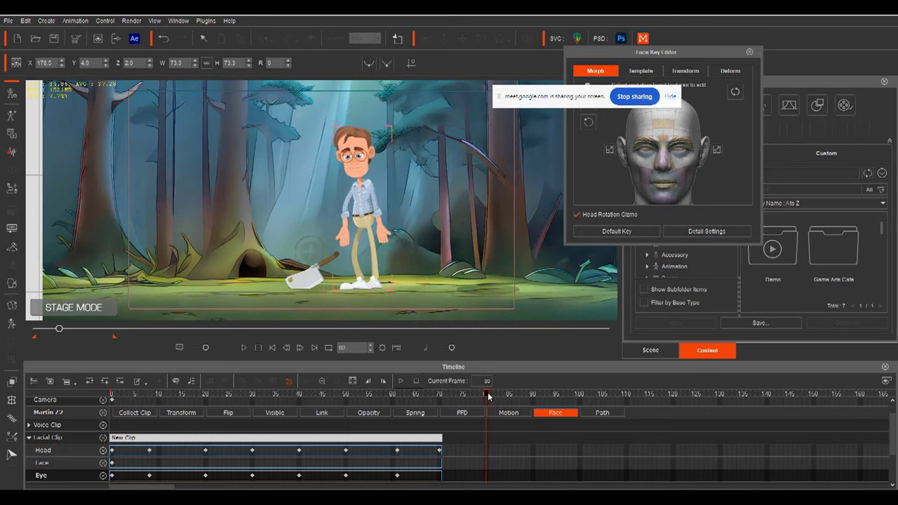
pyautogui.click(483, 449)
pyautogui.doubleClick(483, 451)
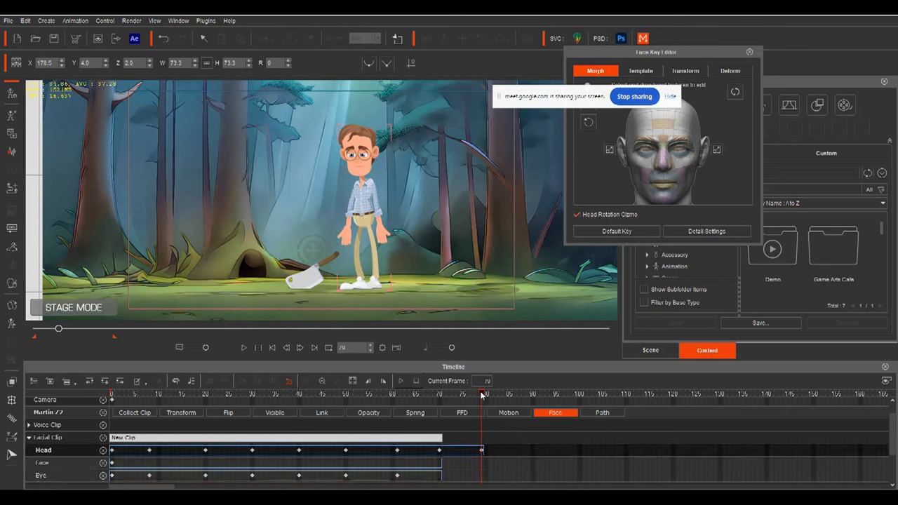
# Key the man's head rotation at frames 87, 97, 104 and 109 to follow him through the grab and the rise.
pyautogui.moveTo(483, 395); pyautogui.dragTo(519, 395)
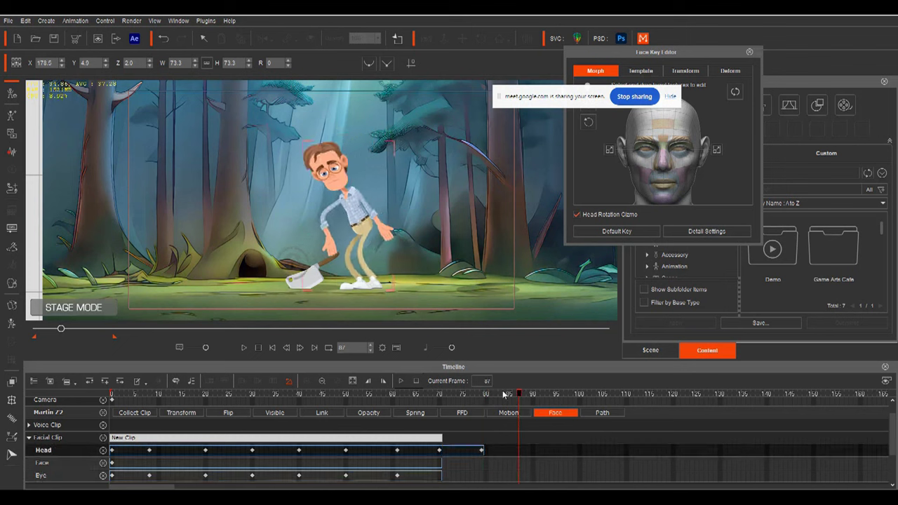
pyautogui.moveTo(296, 262); pyautogui.dragTo(313, 267)
pyautogui.moveTo(523, 395); pyautogui.dragTo(600, 399)
pyautogui.click(569, 413)
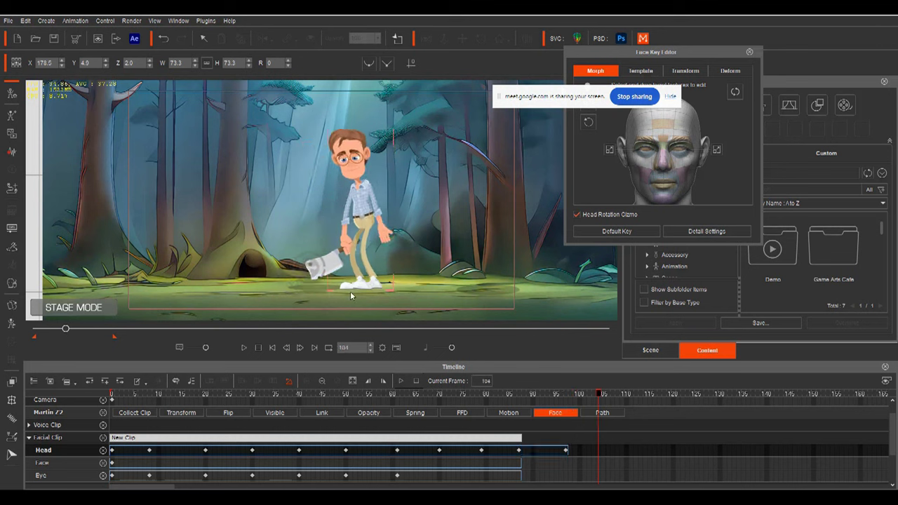
pyautogui.moveTo(313, 270); pyautogui.dragTo(318, 221)
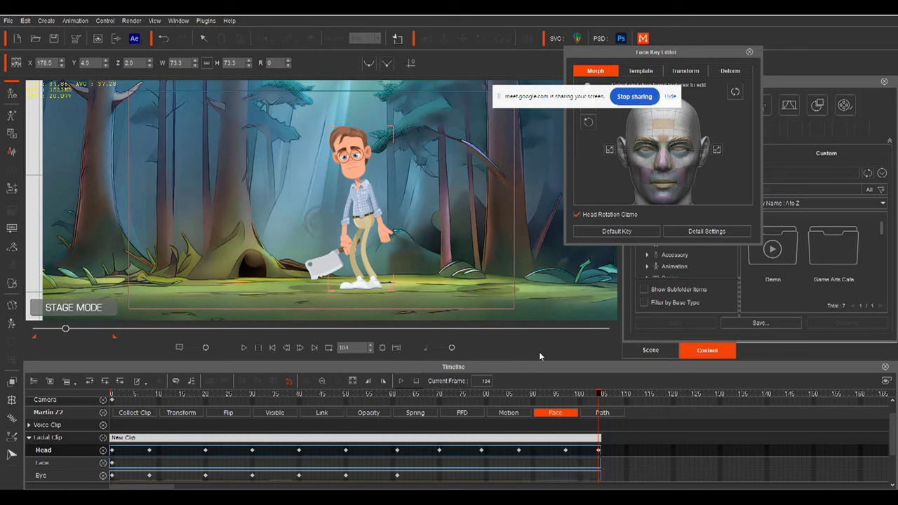
pyautogui.moveTo(596, 396); pyautogui.dragTo(625, 398)
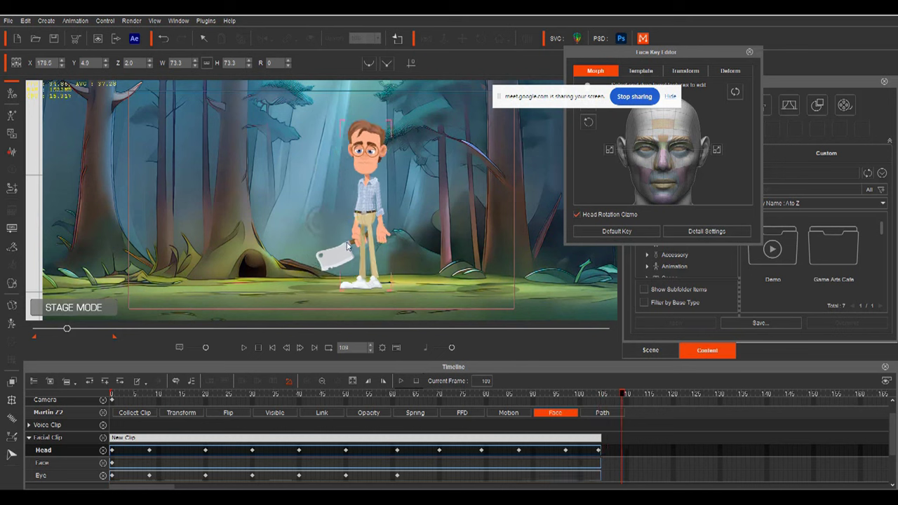
pyautogui.moveTo(338, 217); pyautogui.dragTo(321, 207)
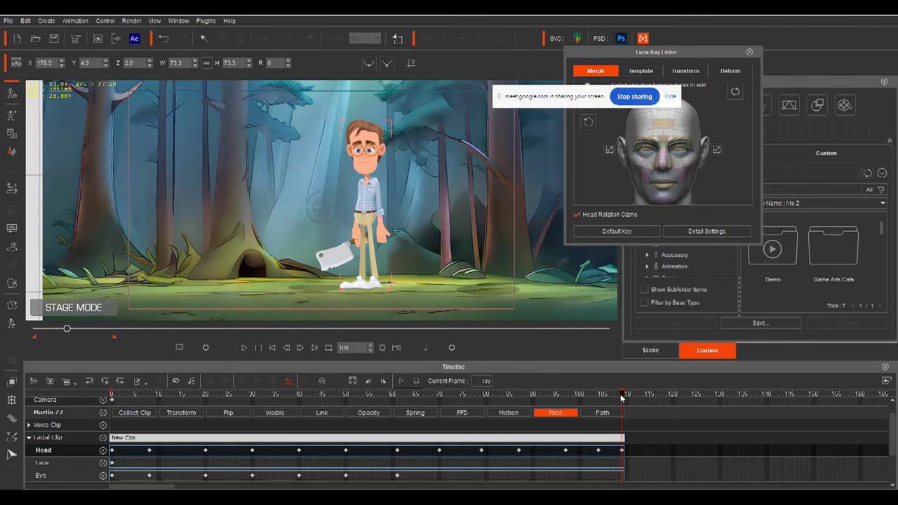
# Add eye keys to the man's facial clip at frames 70, 79, 87, 97, 104 and 109.
pyautogui.click(440, 394)
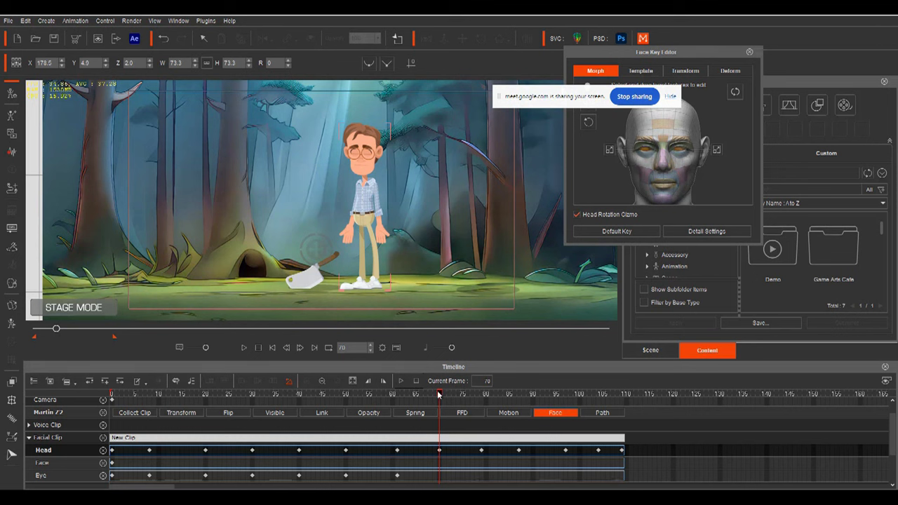
pyautogui.moveTo(442, 396); pyautogui.dragTo(483, 402)
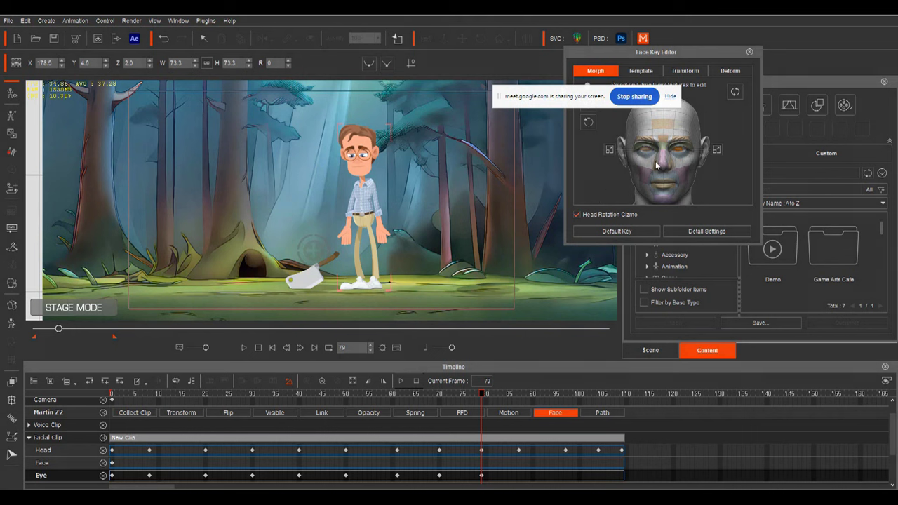
pyautogui.moveTo(481, 397); pyautogui.dragTo(520, 400)
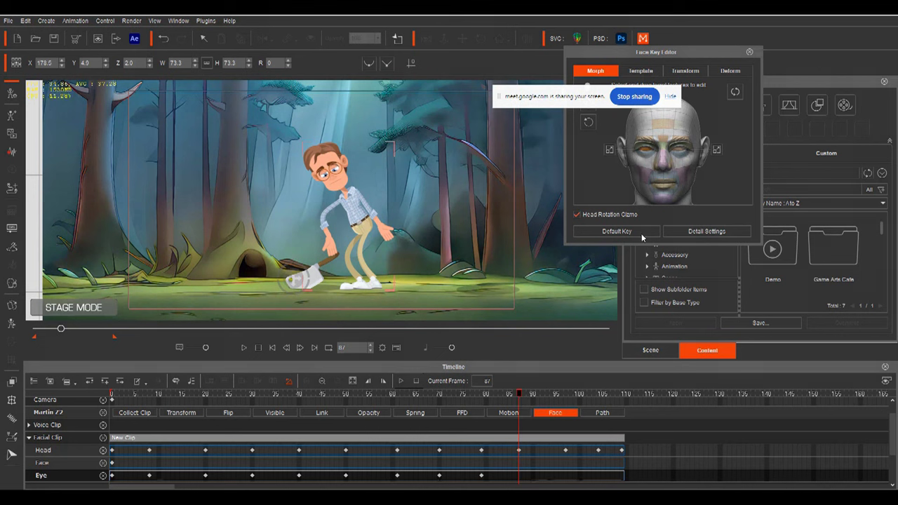
pyautogui.doubleClick(518, 475)
pyautogui.moveTo(519, 401); pyautogui.dragTo(598, 407)
pyautogui.doubleClick(566, 476)
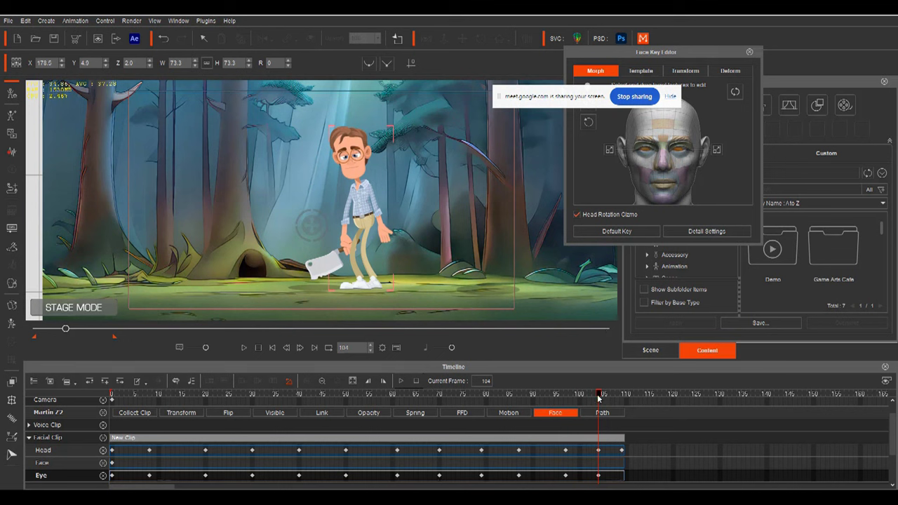
pyautogui.moveTo(598, 396); pyautogui.dragTo(622, 399)
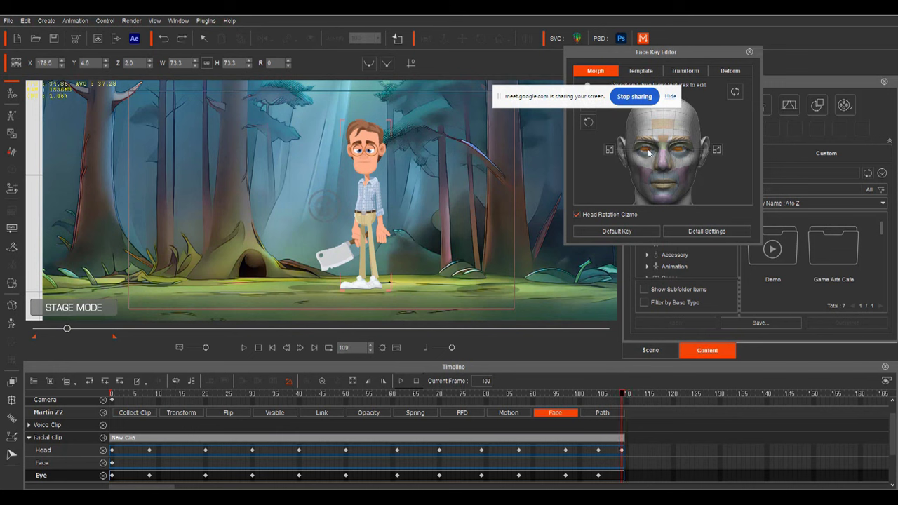
pyautogui.click(680, 152)
# Play the animation from frame 0 through the grab to check the man's head and eye movement.
pyautogui.moveTo(617, 395); pyautogui.dragTo(77, 403)
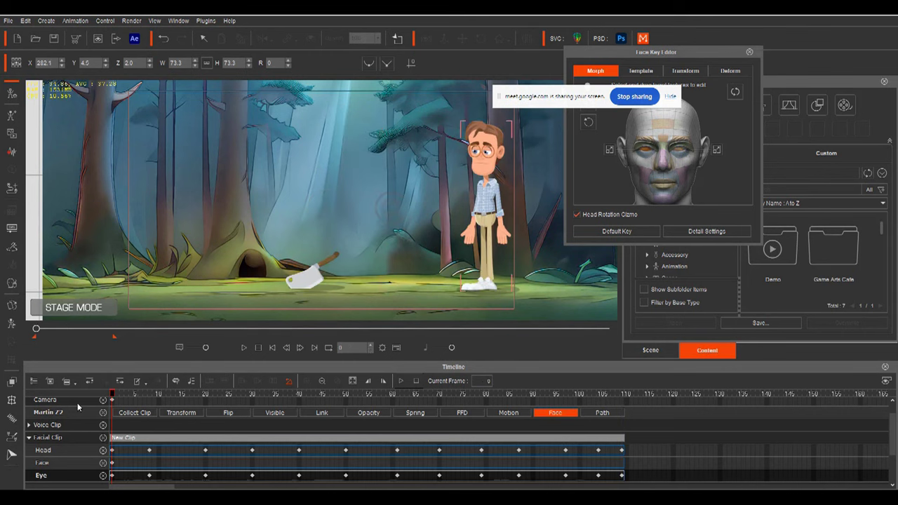
pyautogui.press('space')
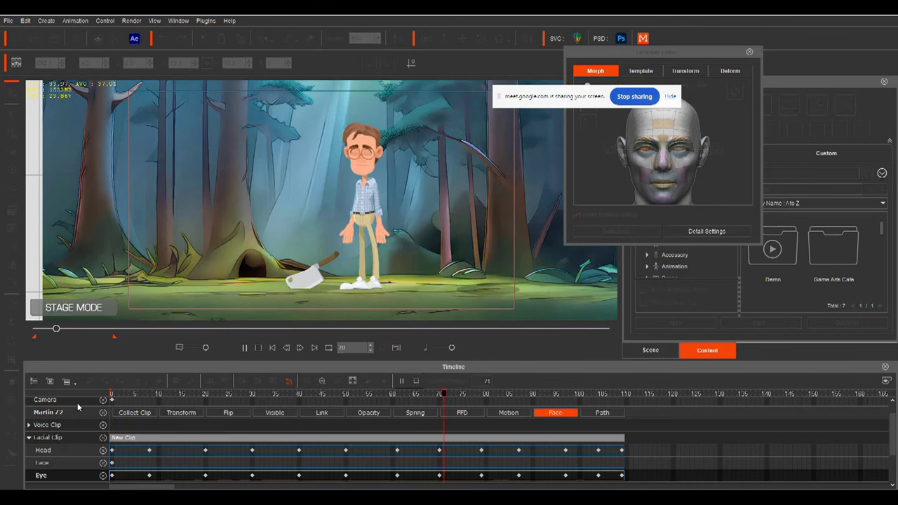
pyautogui.press('space')
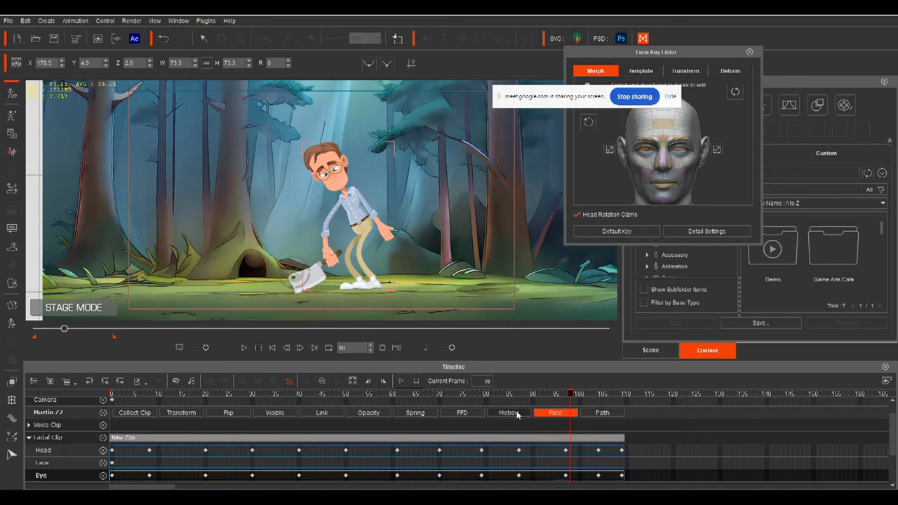
# Close both of the man's eyes at frame 98 with the EyeClose sprite in the Sprite Editor.
pyautogui.click(564, 396)
pyautogui.moveTo(567, 397); pyautogui.dragTo(566, 401)
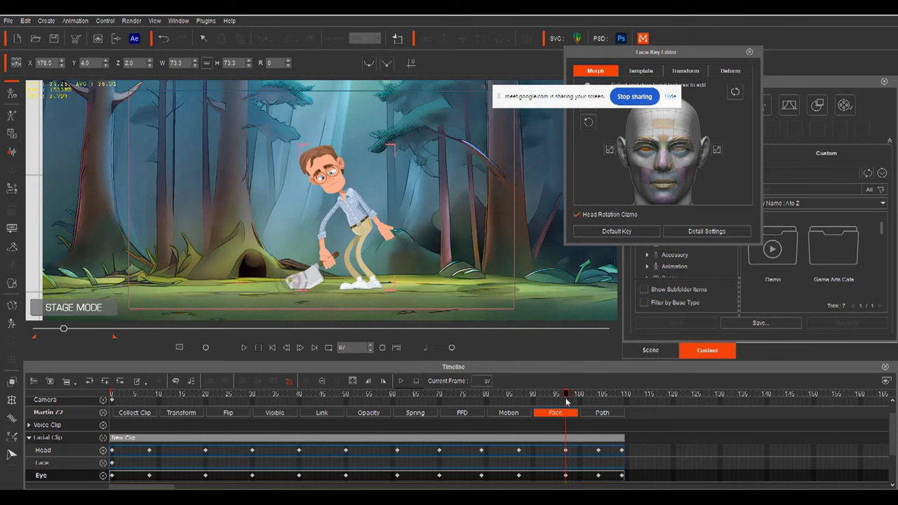
pyautogui.moveTo(566, 397); pyautogui.dragTo(570, 398)
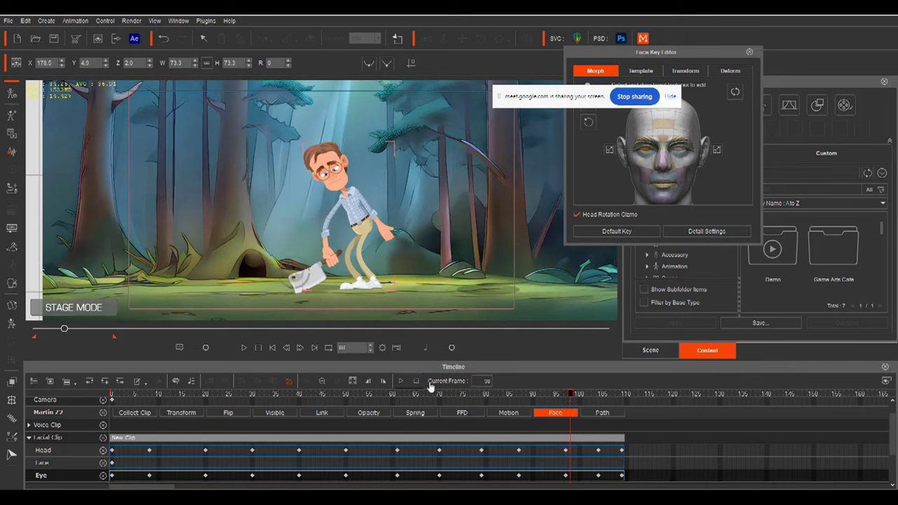
pyautogui.click(13, 306)
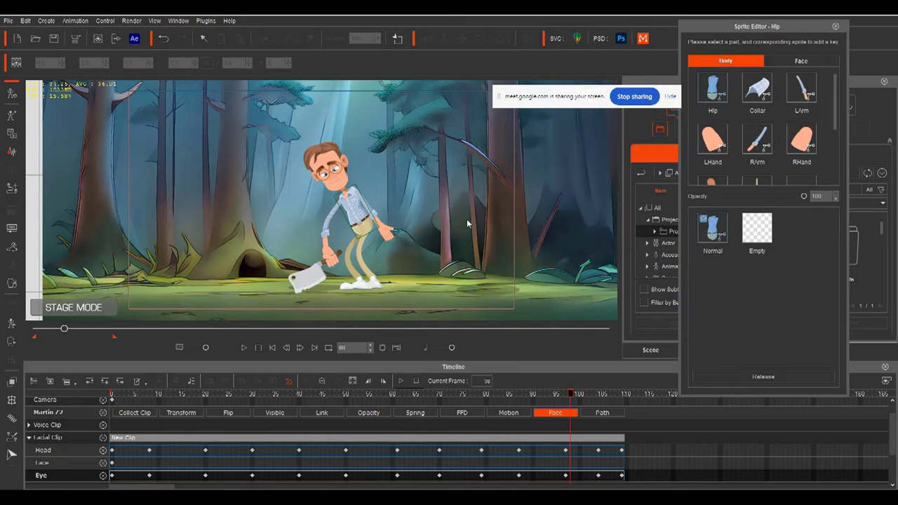
pyautogui.click(802, 61)
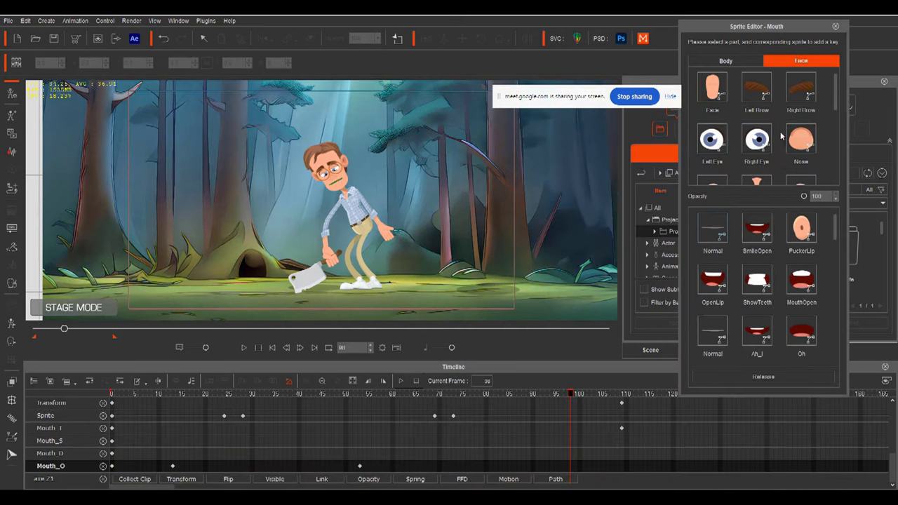
pyautogui.click(757, 139)
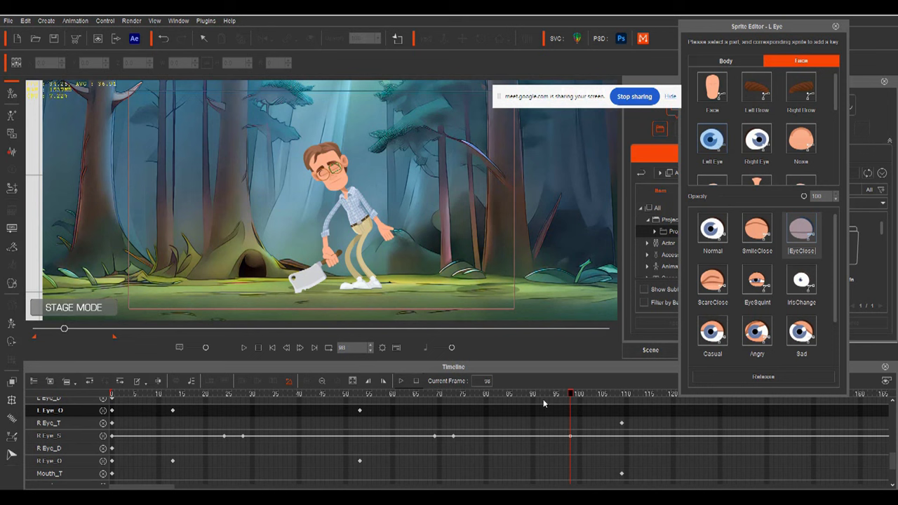
# Open both of the man's eyes at frame 102 with the Casual sprite.
pyautogui.moveTo(572, 397); pyautogui.dragTo(589, 402)
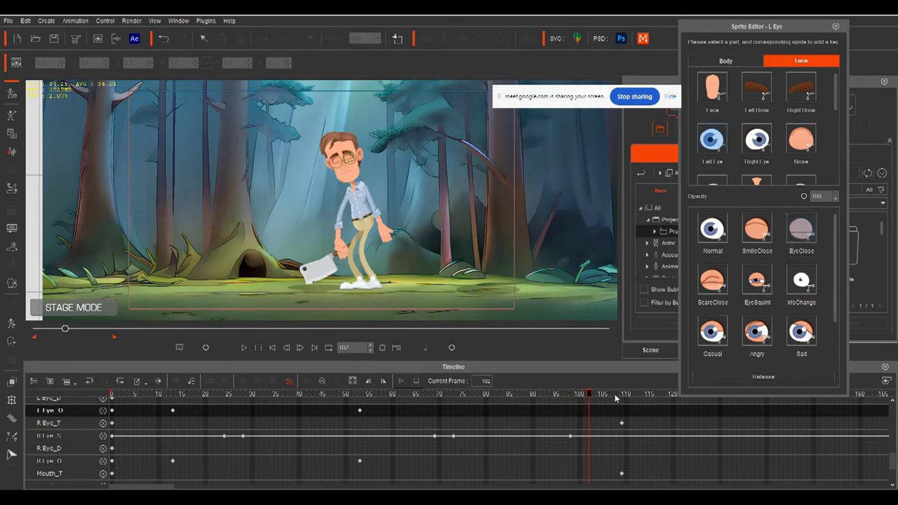
pyautogui.click(712, 332)
pyautogui.click(758, 140)
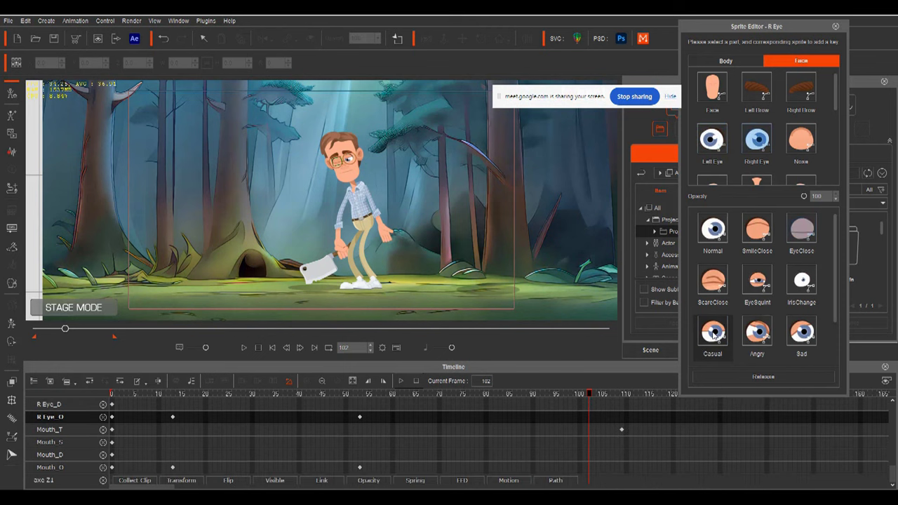
pyautogui.click(713, 334)
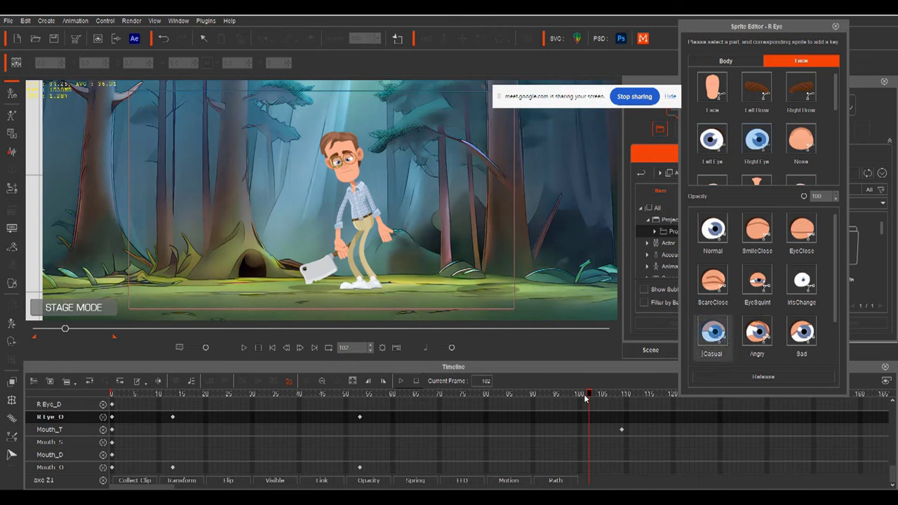
# Play back the man's rise with the cleaver to check the blink and close the Sprite Editor.
pyautogui.press('space')
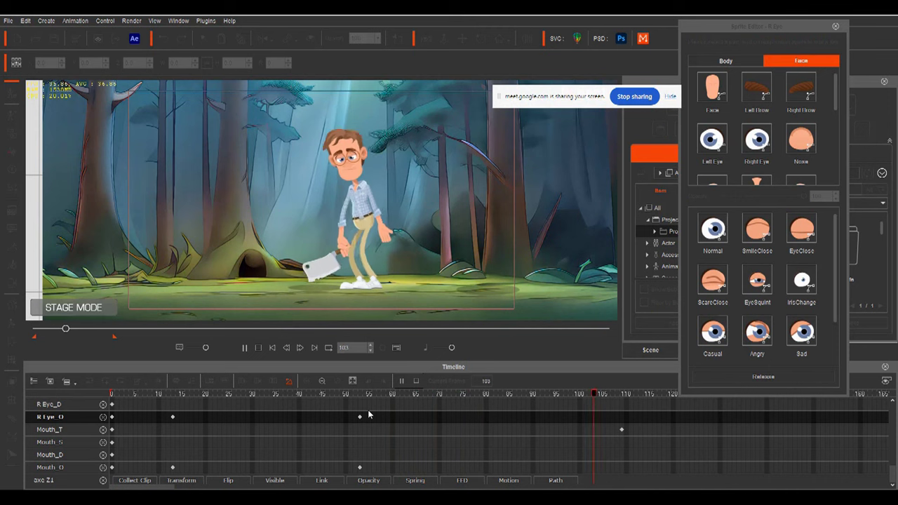
pyautogui.press('space')
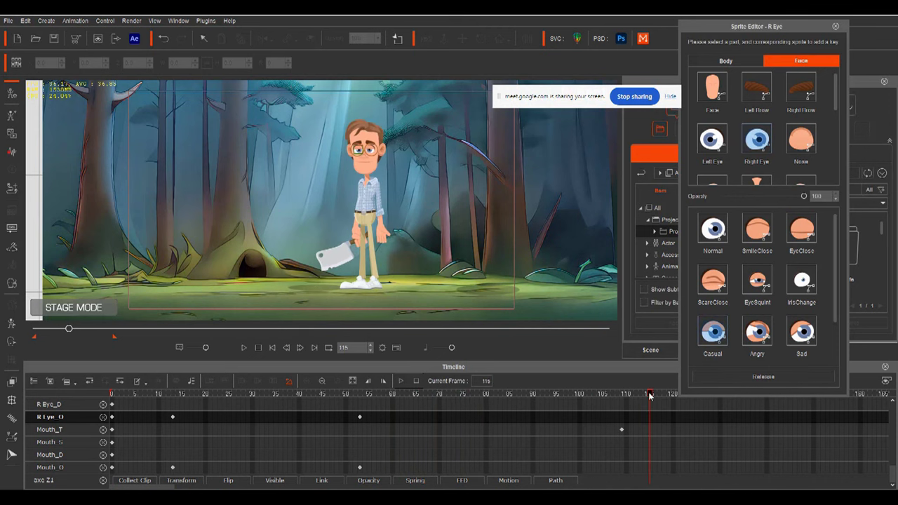
pyautogui.click(836, 27)
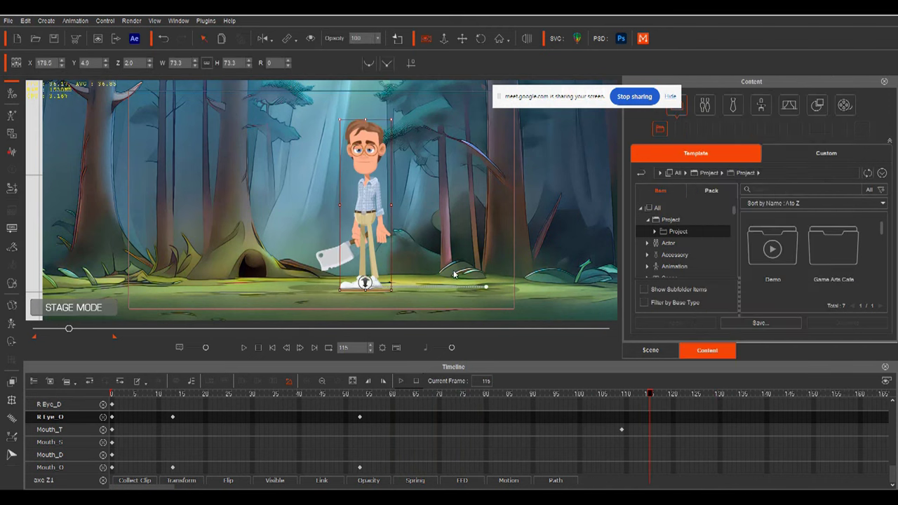
pyautogui.moveTo(654, 398); pyautogui.dragTo(516, 415)
pyautogui.press('space')
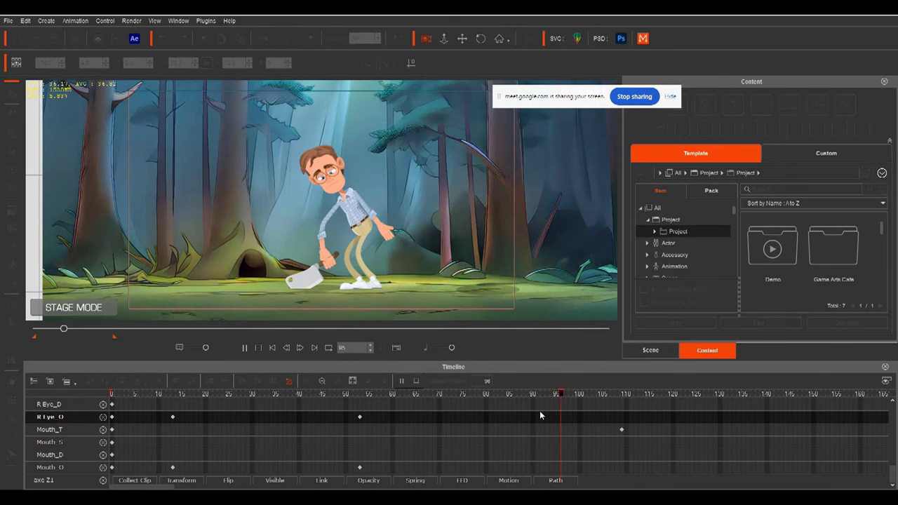
pyautogui.press('space')
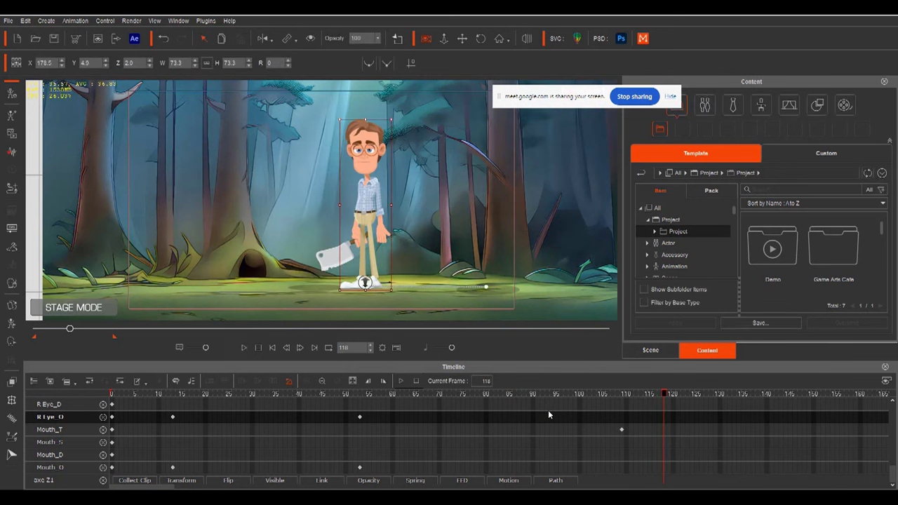
# Add a holding head key at frame 118 and rotate the man's head at frame 135 in the facial clip.
pyautogui.click(11, 341)
pyautogui.scroll(6, 555, 417)
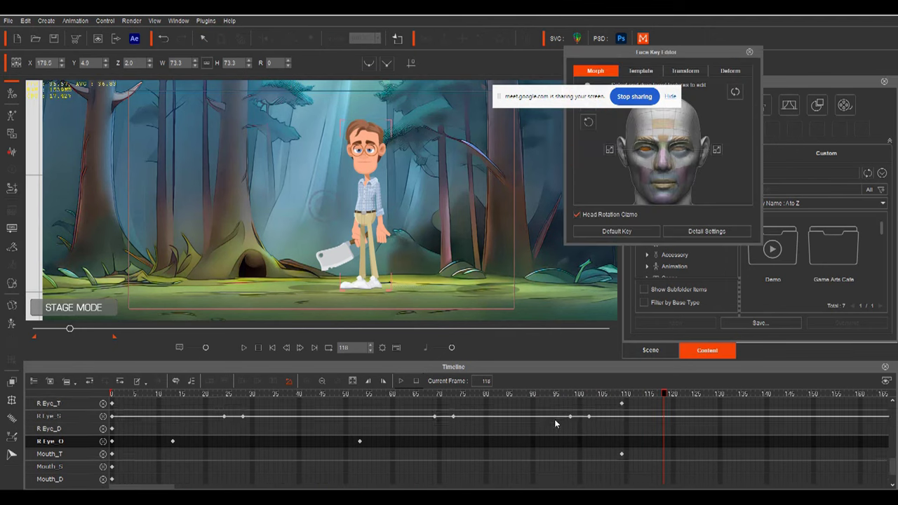
pyautogui.scroll(10, 548, 444)
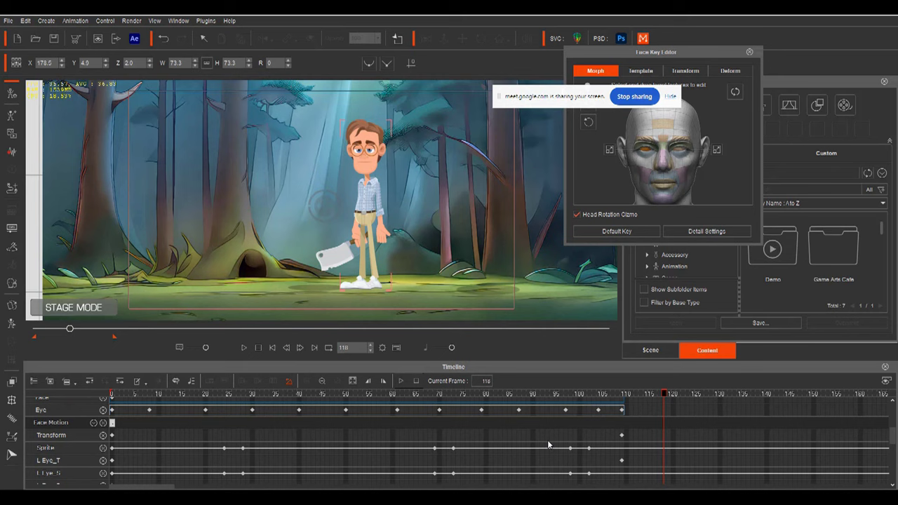
pyautogui.scroll(-2, 656, 459)
pyautogui.doubleClick(662, 447)
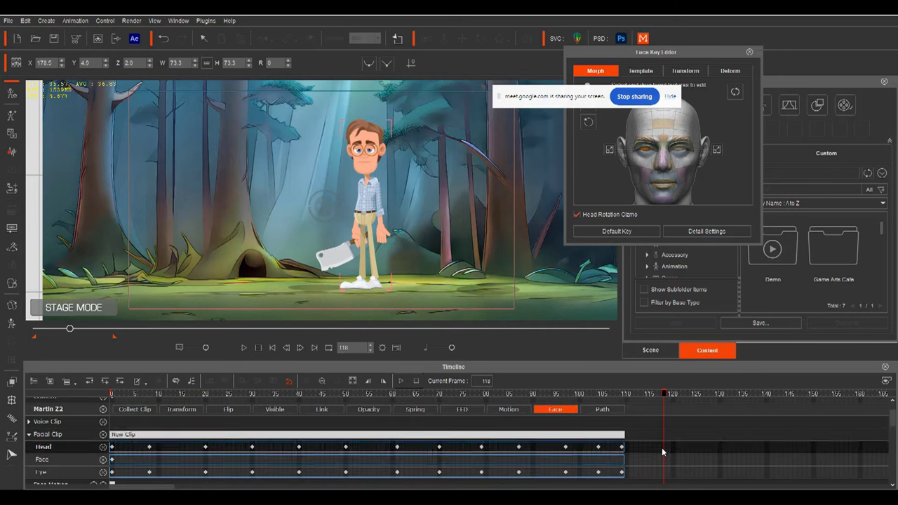
pyautogui.moveTo(666, 395); pyautogui.dragTo(704, 399)
pyautogui.click(743, 394)
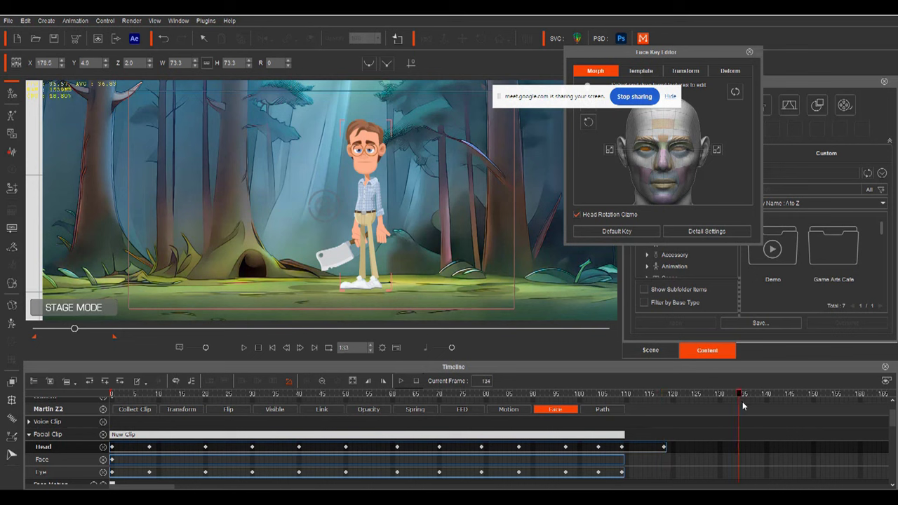
pyautogui.moveTo(328, 203); pyautogui.dragTo(353, 181)
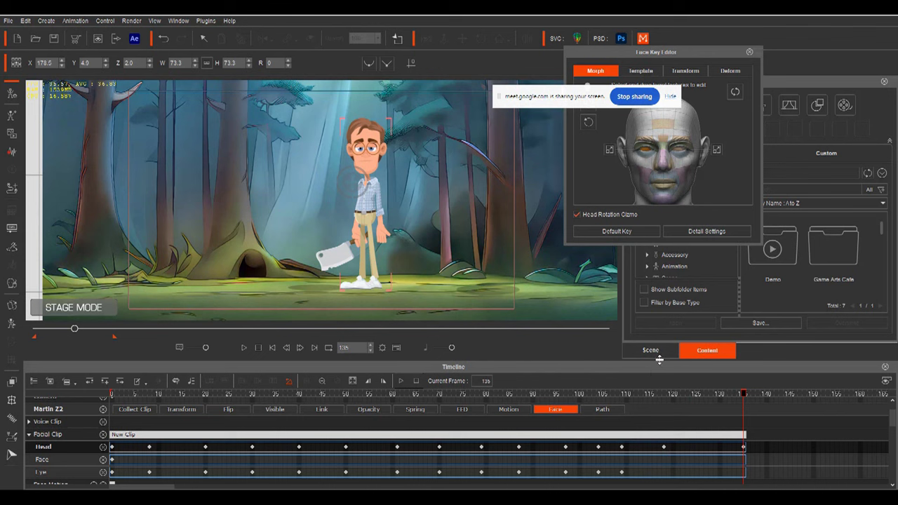
# Play the animation through the final head turn to check the man's head movement.
pyautogui.press('space')
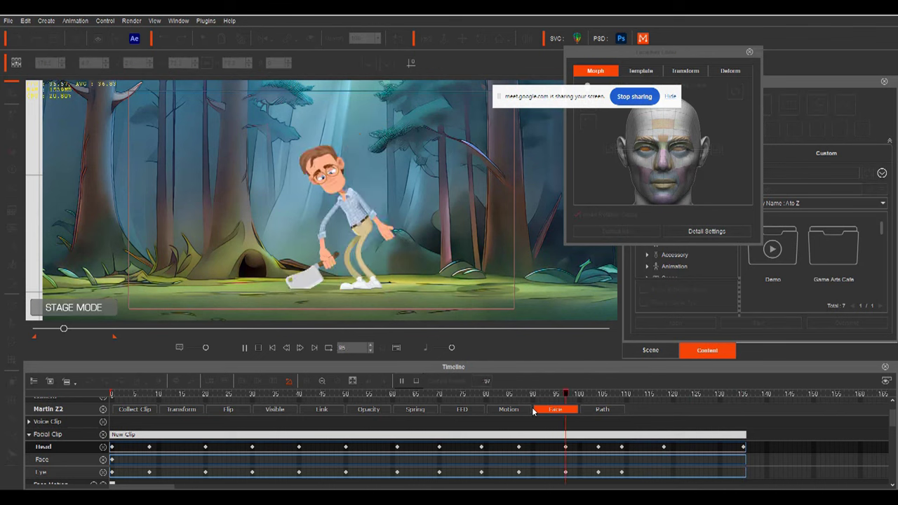
pyautogui.press('space')
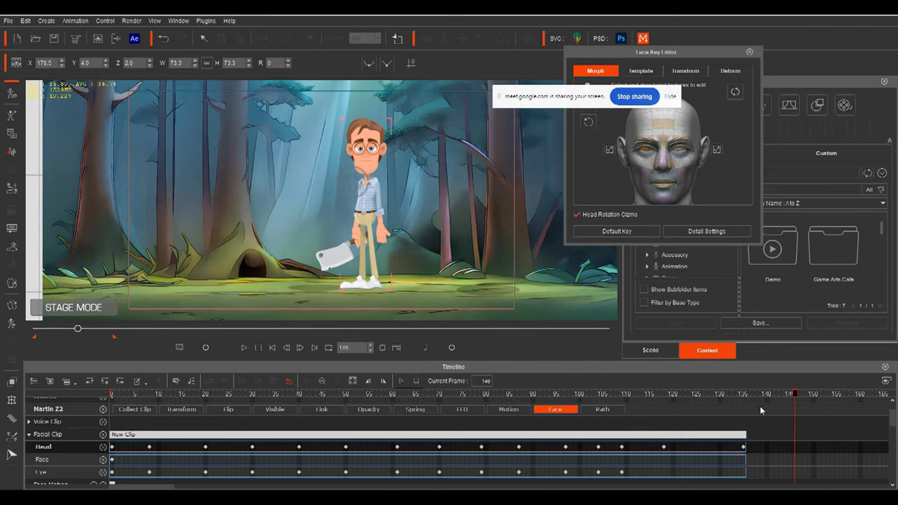
pyautogui.press('space')
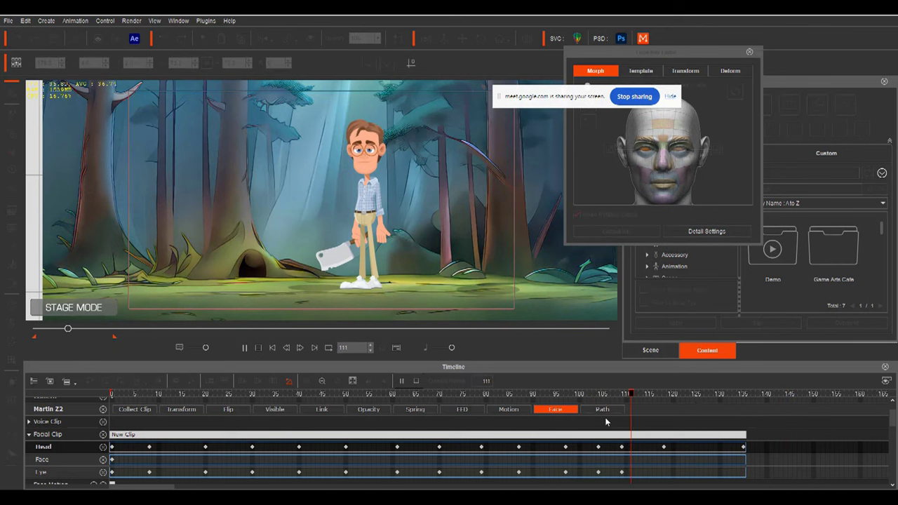
pyautogui.press('space')
# Close both of the man's eyes at frame 119 with the EyeClose sprite.
pyautogui.click(664, 405)
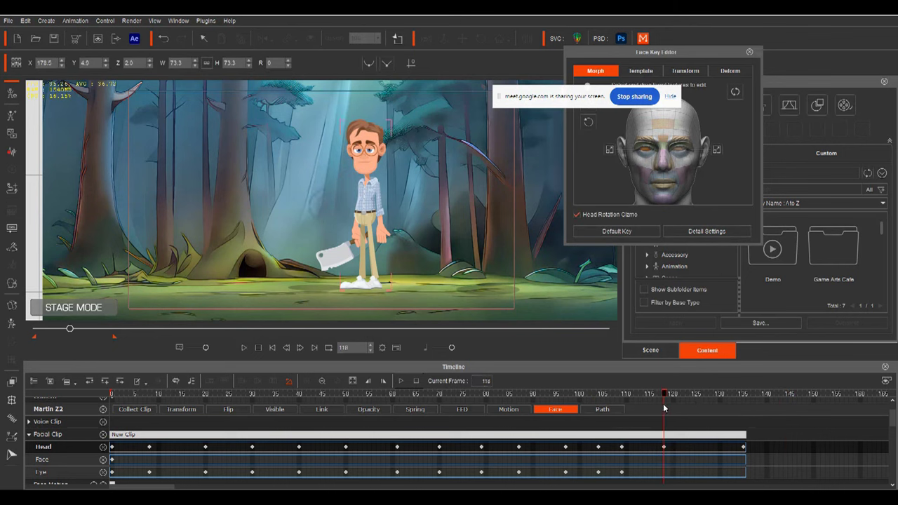
pyautogui.click(668, 408)
pyautogui.click(11, 306)
pyautogui.click(797, 62)
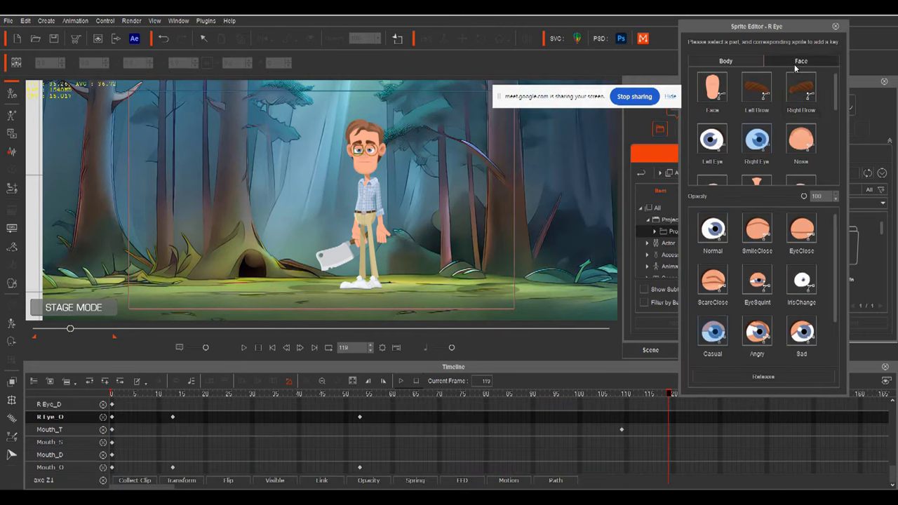
pyautogui.click(797, 61)
pyautogui.click(710, 138)
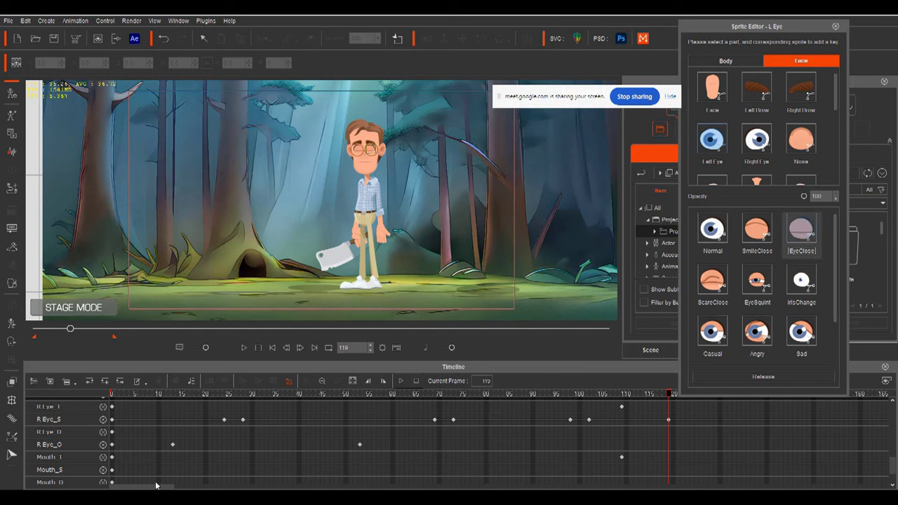
# Open both of the man's eyes at frame 125 with the Casual sprite and play back the blink.
pyautogui.moveTo(158, 487); pyautogui.dragTo(167, 487)
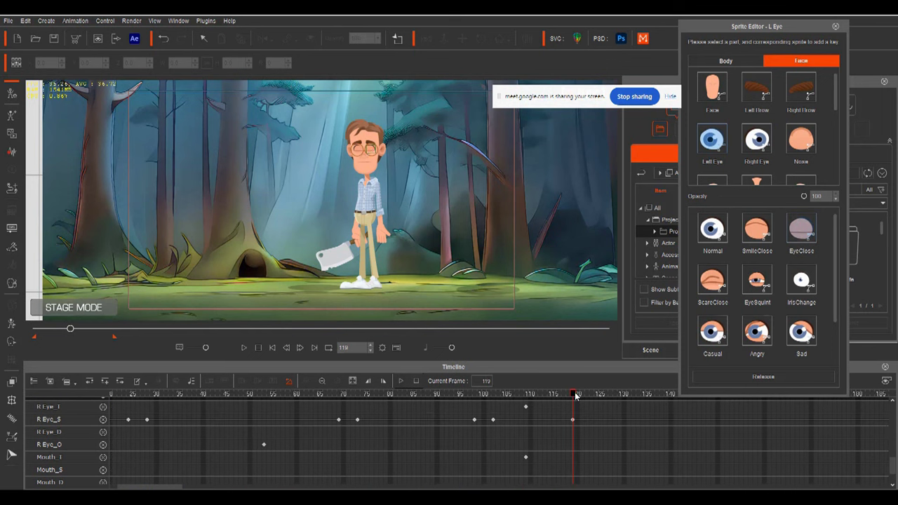
pyautogui.moveTo(574, 394); pyautogui.dragTo(601, 411)
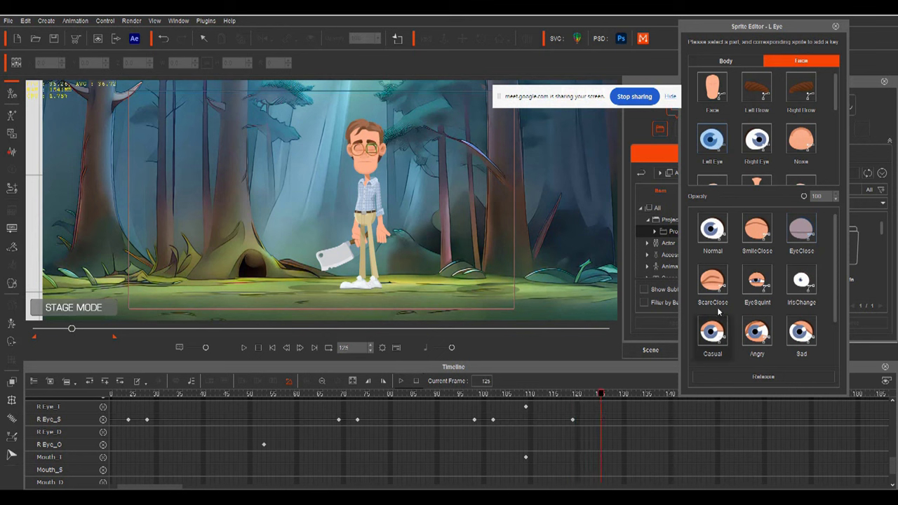
pyautogui.click(712, 330)
pyautogui.click(757, 142)
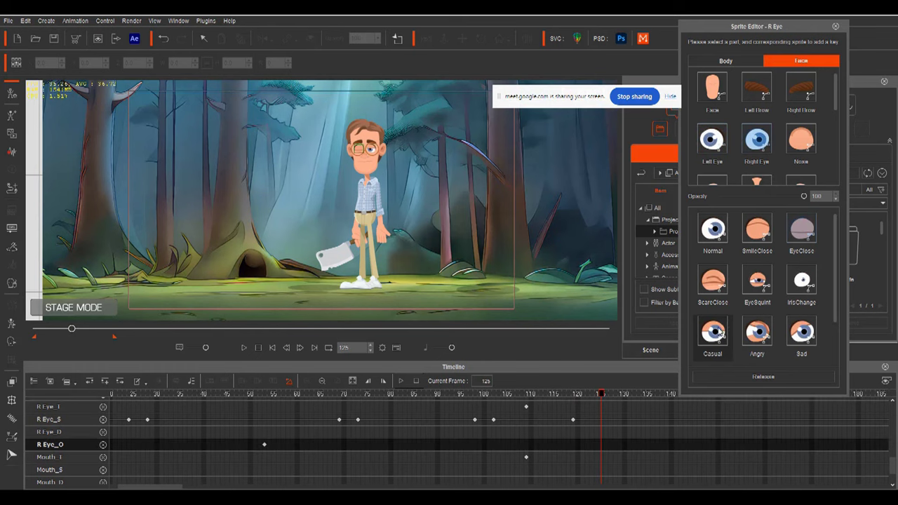
pyautogui.click(713, 330)
pyautogui.press('space')
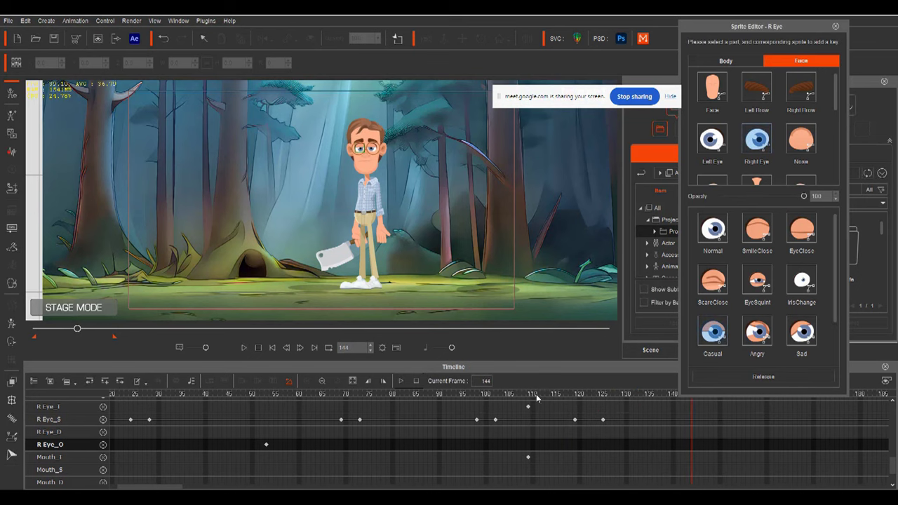
pyautogui.click(836, 26)
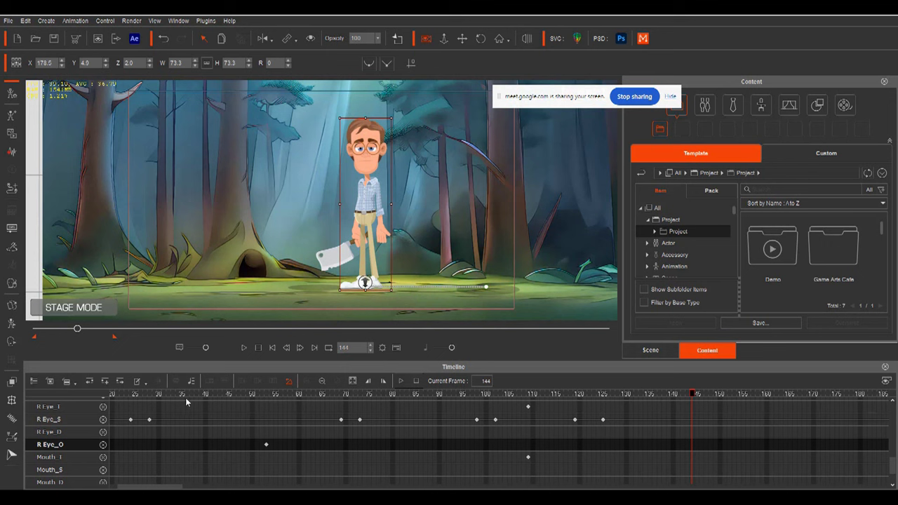
# Remove the man's and the axe's tracks from the timeline, leaving the Project and Camera tracks.
pyautogui.moveTo(165, 487); pyautogui.dragTo(157, 487)
pyautogui.scroll(5, 71, 443)
pyautogui.scroll(4, 71, 429)
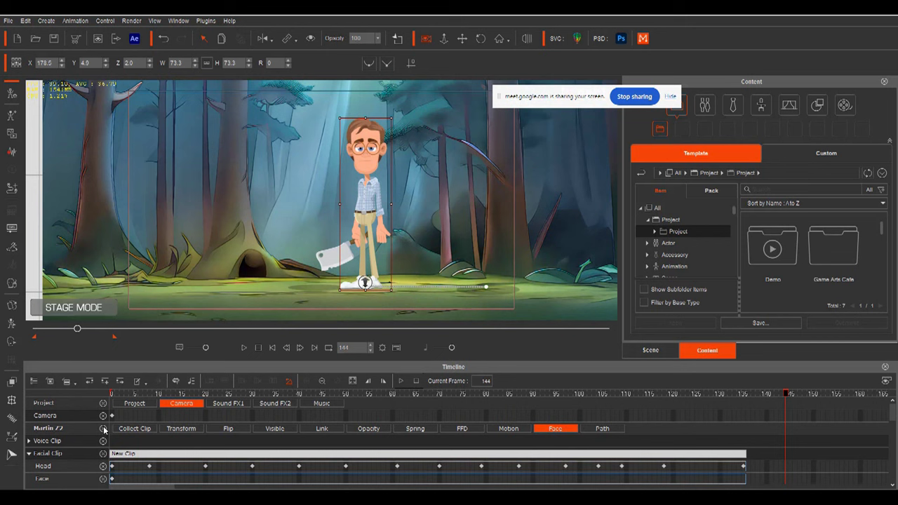
pyautogui.click(103, 429)
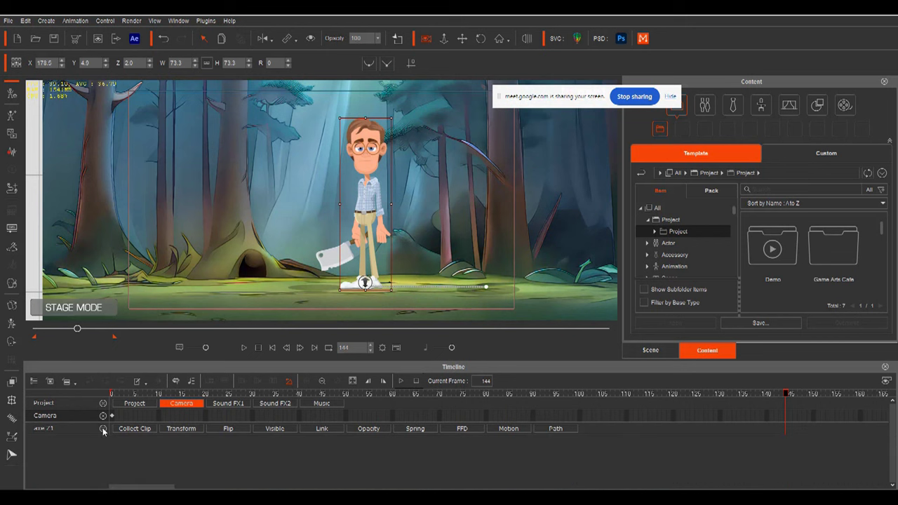
# Play the man's walk from the start to frame 73 and move the camera slightly closer there, to about Z 1096.
pyautogui.click(121, 395)
pyautogui.moveTo(123, 395); pyautogui.dragTo(95, 400)
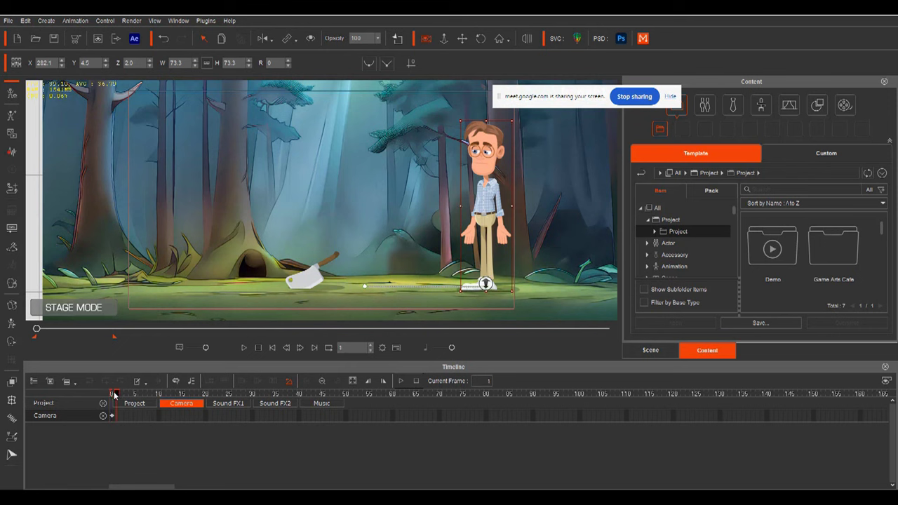
pyautogui.press('space')
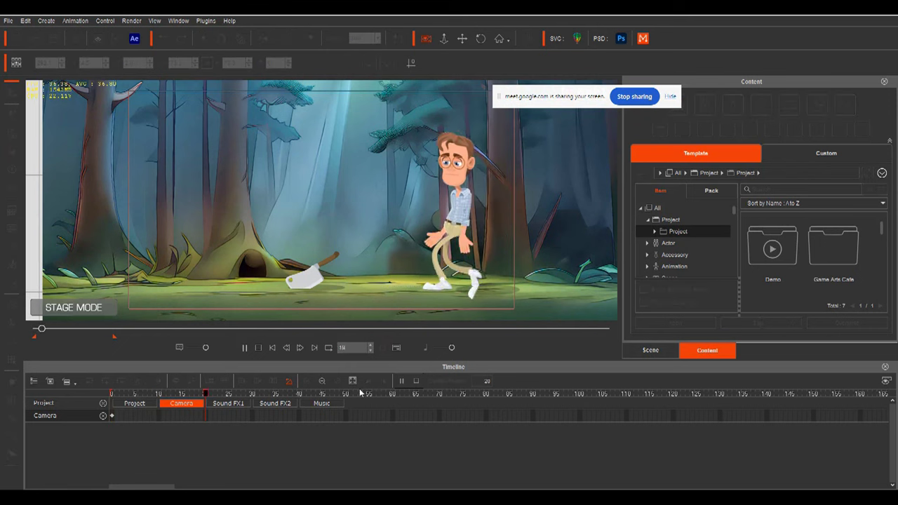
pyautogui.press('space')
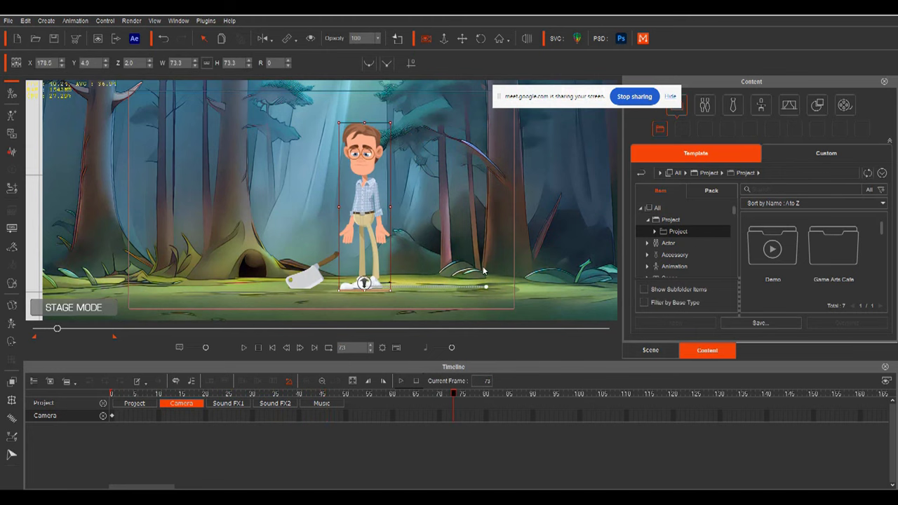
pyautogui.click(444, 40)
pyautogui.moveTo(426, 193); pyautogui.dragTo(423, 171)
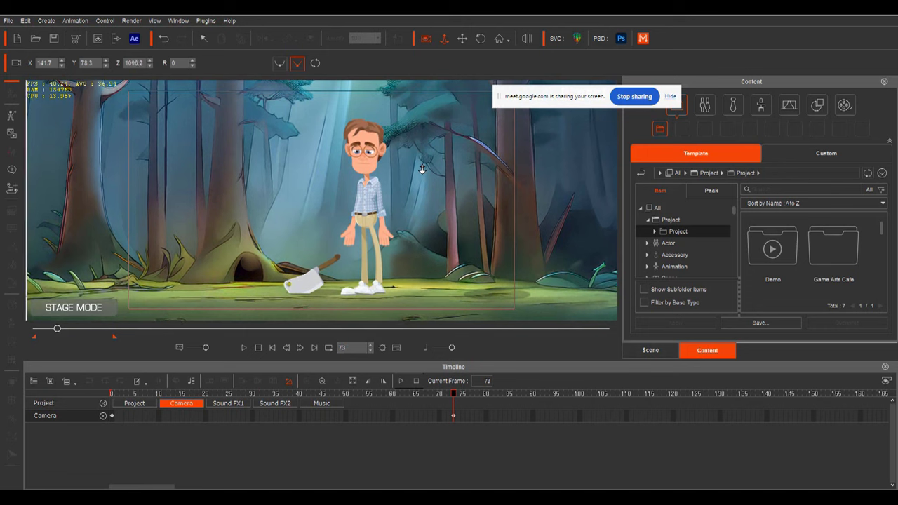
# Play the scene from the start past frame 73 to check the slow camera zoom during the walk.
pyautogui.moveTo(454, 396); pyautogui.dragTo(52, 440)
pyautogui.press('space')
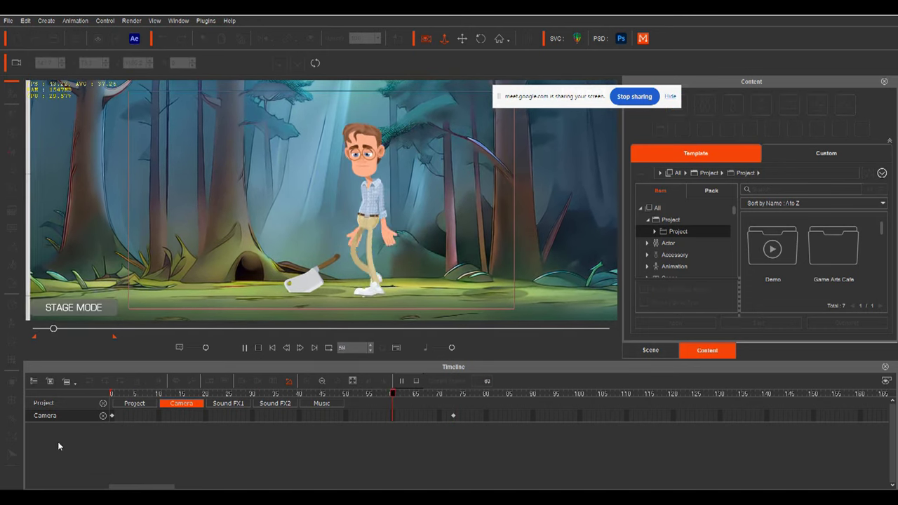
pyautogui.press('space')
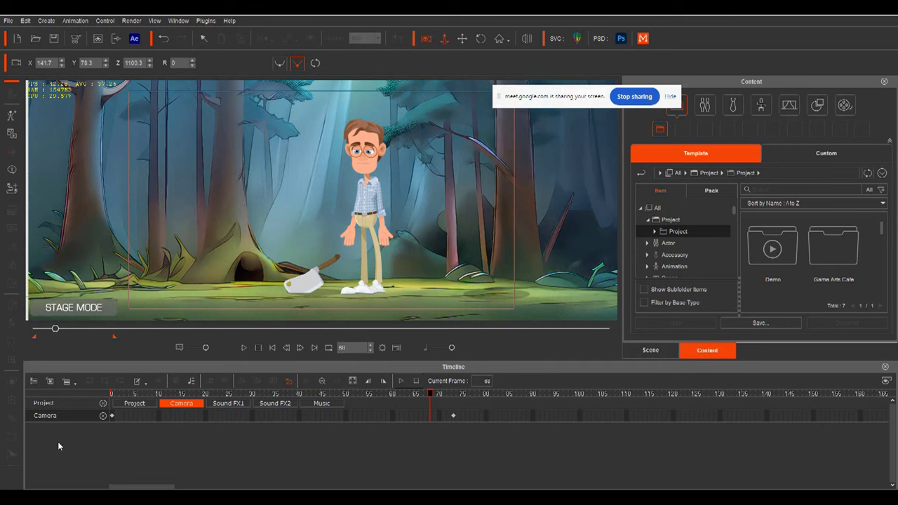
pyautogui.press('space')
pyautogui.press('space')
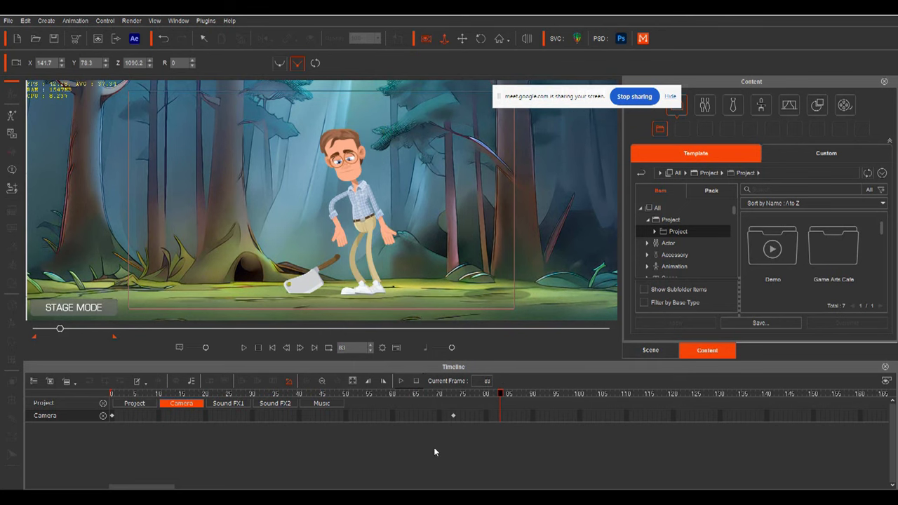
# Set the transition curve of the camera keyframe at frame 73 to Smooth.
pyautogui.click(453, 415)
pyautogui.rightClick(453, 415)
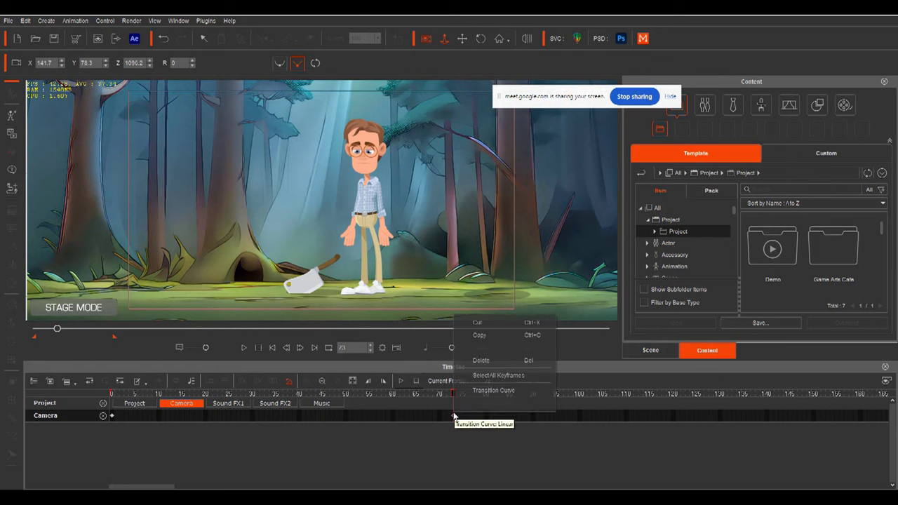
pyautogui.click(495, 390)
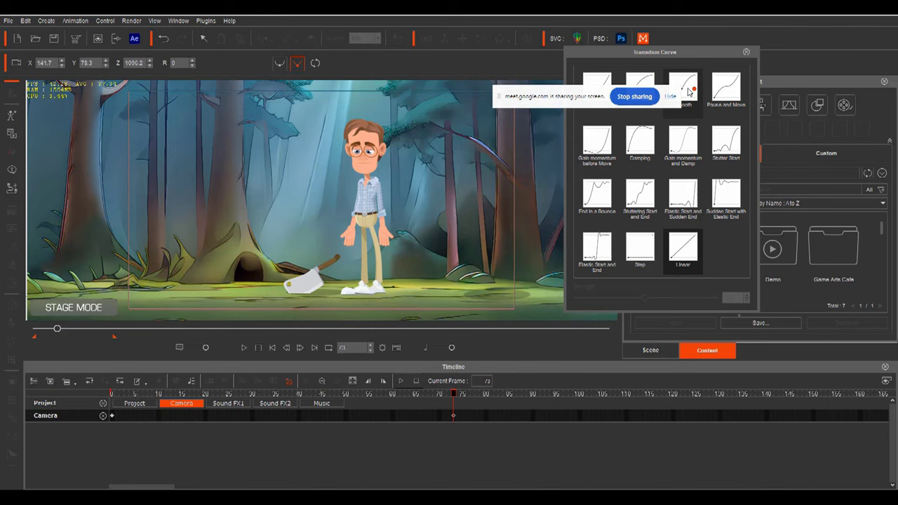
pyautogui.press('space')
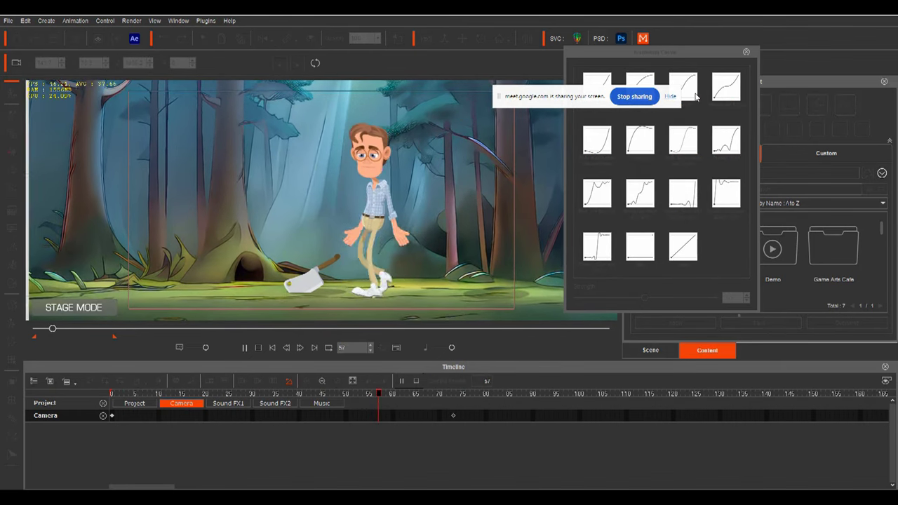
pyautogui.click(694, 84)
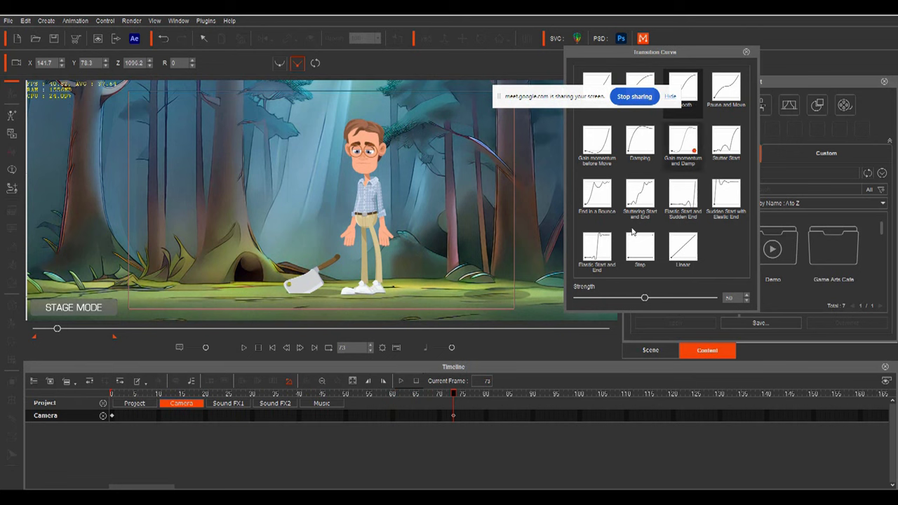
# Play the cleaver grab through to frame 145 and add a camera keyframe there that holds the current view.
pyautogui.press('space')
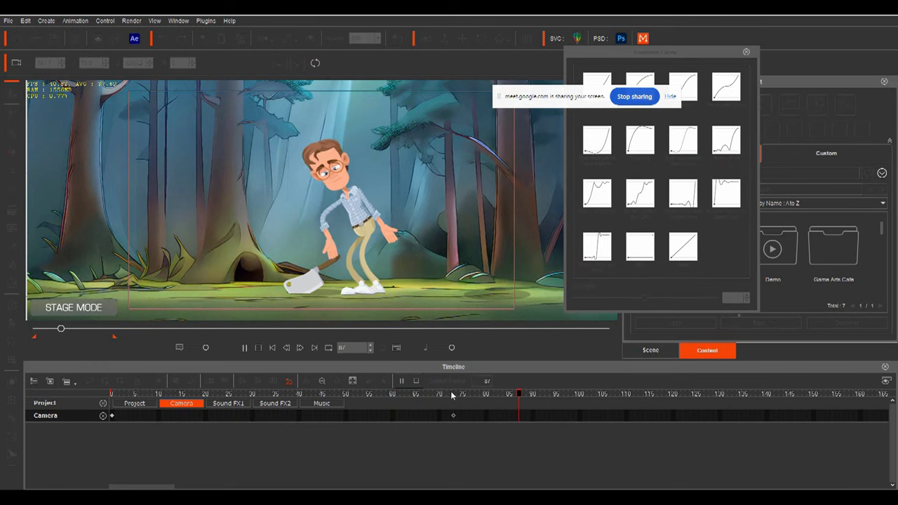
pyautogui.press('space')
pyautogui.press('space')
pyautogui.press('space')
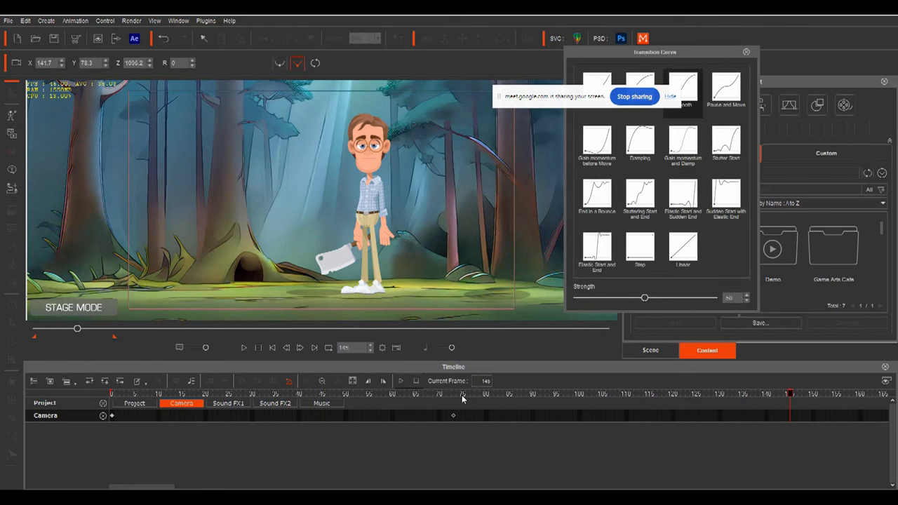
pyautogui.doubleClick(790, 418)
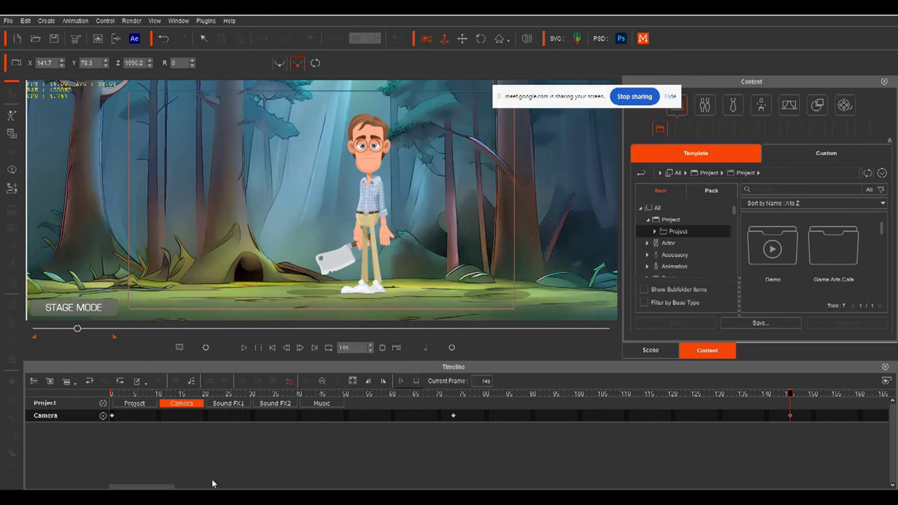
# At frame 155, zoom and pan the camera onto the man's upper body, to about X 159, Y 106, Z 691.
pyautogui.moveTo(166, 486); pyautogui.dragTo(229, 486)
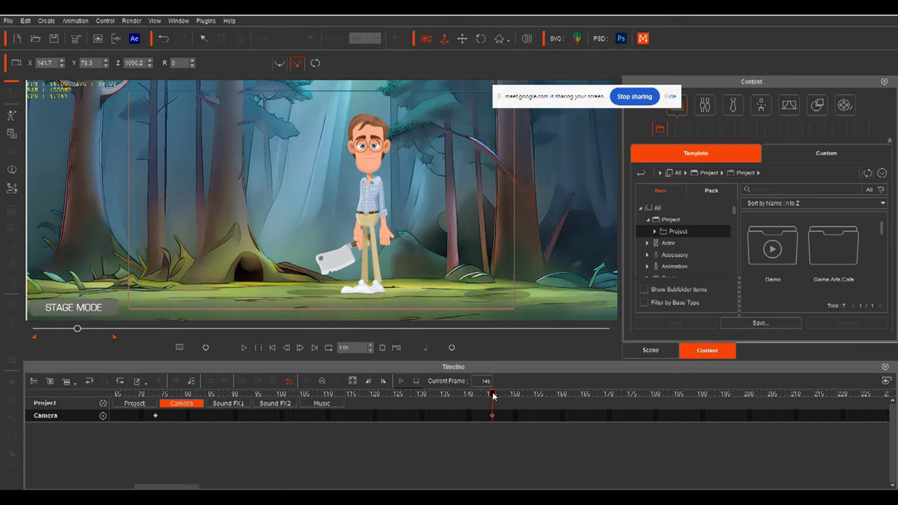
pyautogui.moveTo(493, 396); pyautogui.dragTo(539, 405)
pyautogui.moveTo(435, 175); pyautogui.dragTo(424, 73)
pyautogui.click(463, 38)
pyautogui.moveTo(445, 127); pyautogui.dragTo(411, 180)
# Play back the camera zoom onto the man between frames 145 and 155.
pyautogui.moveTo(539, 397); pyautogui.dragTo(473, 404)
pyautogui.press('space')
pyautogui.press('space')
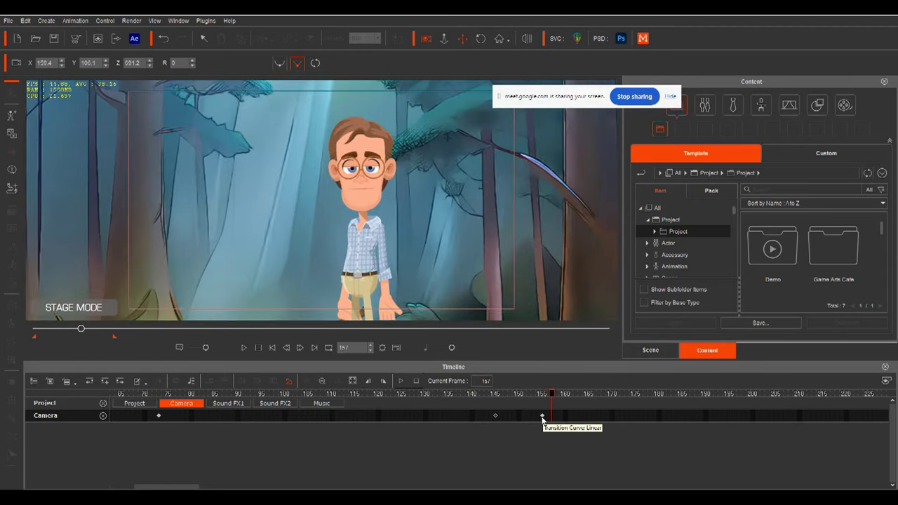